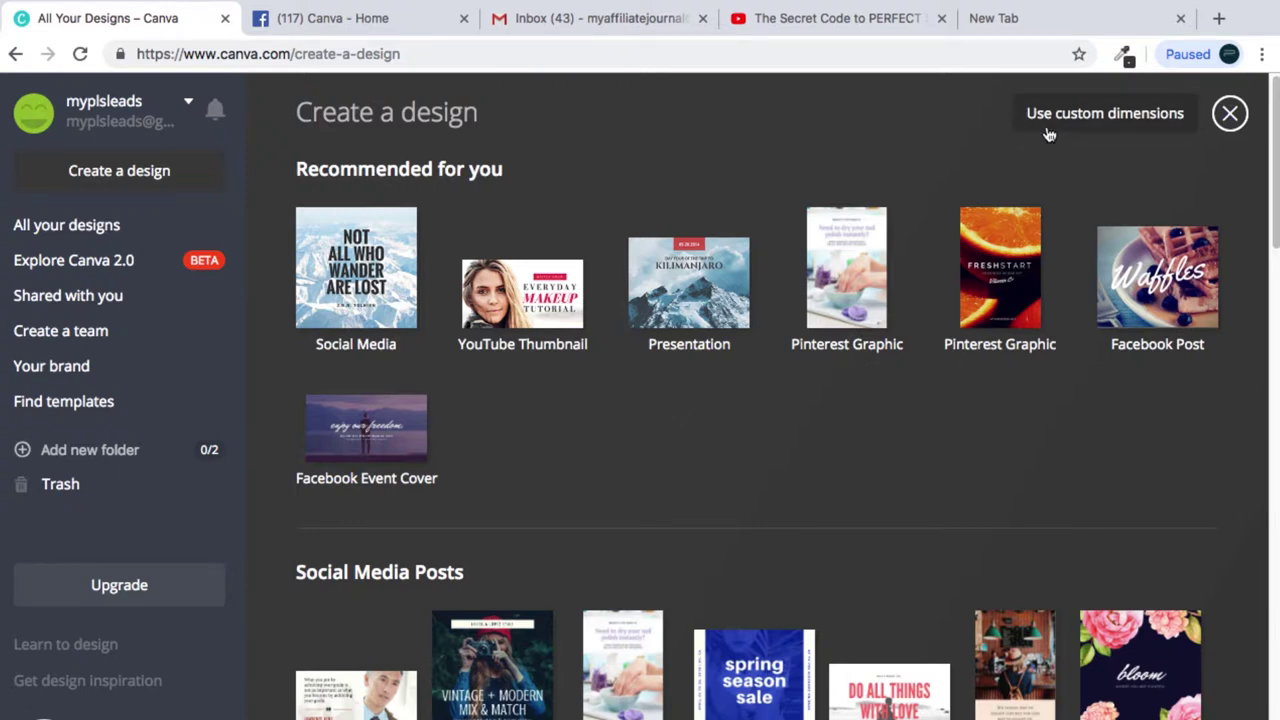
click(1105, 118)
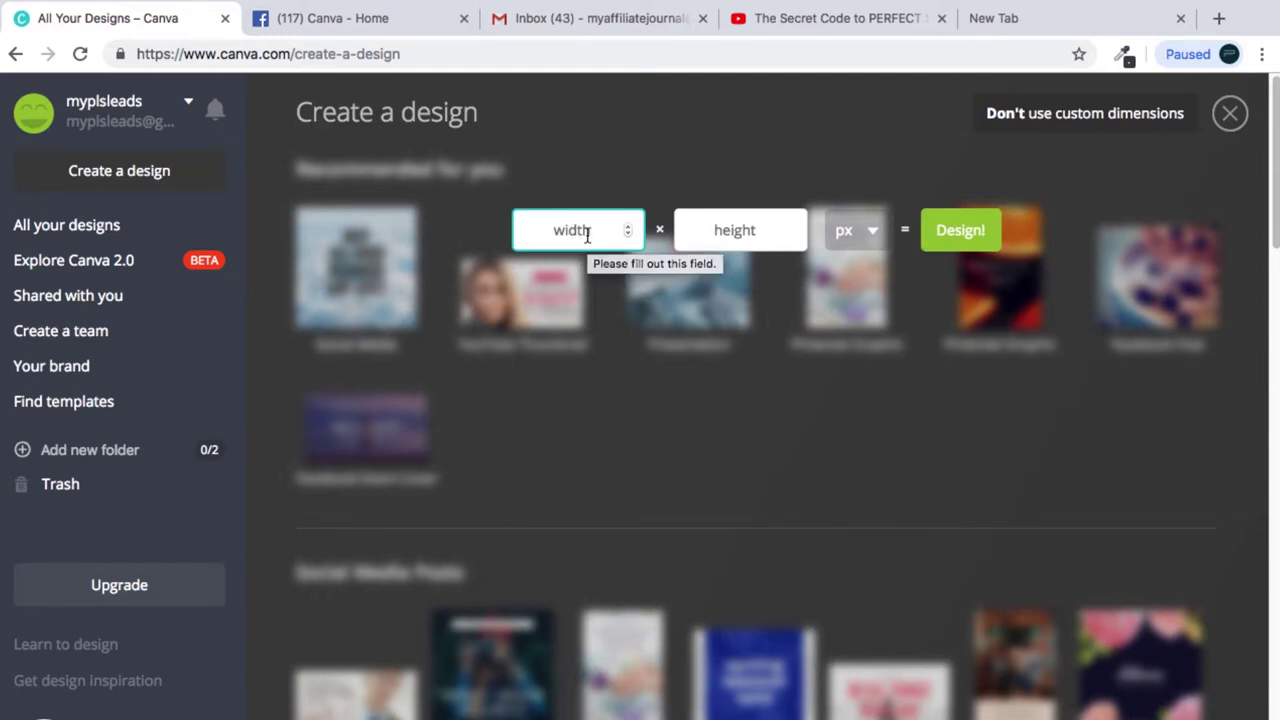
text(2000)
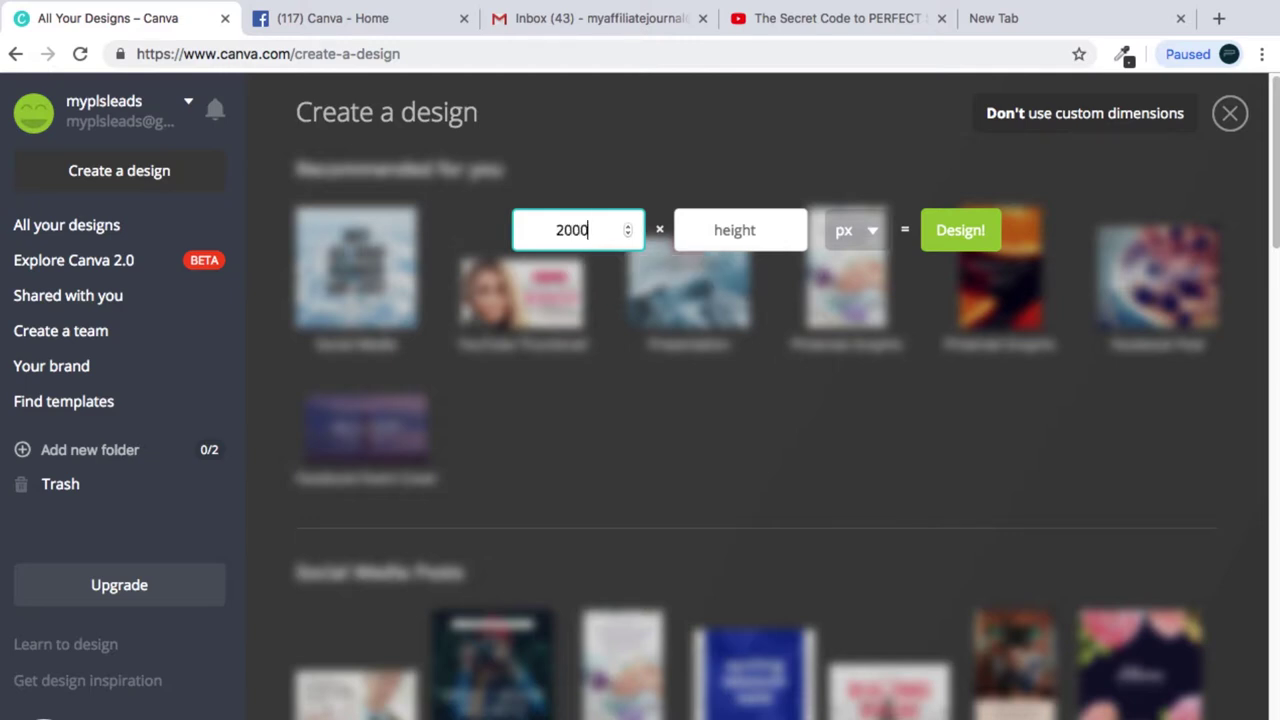
click(737, 232)
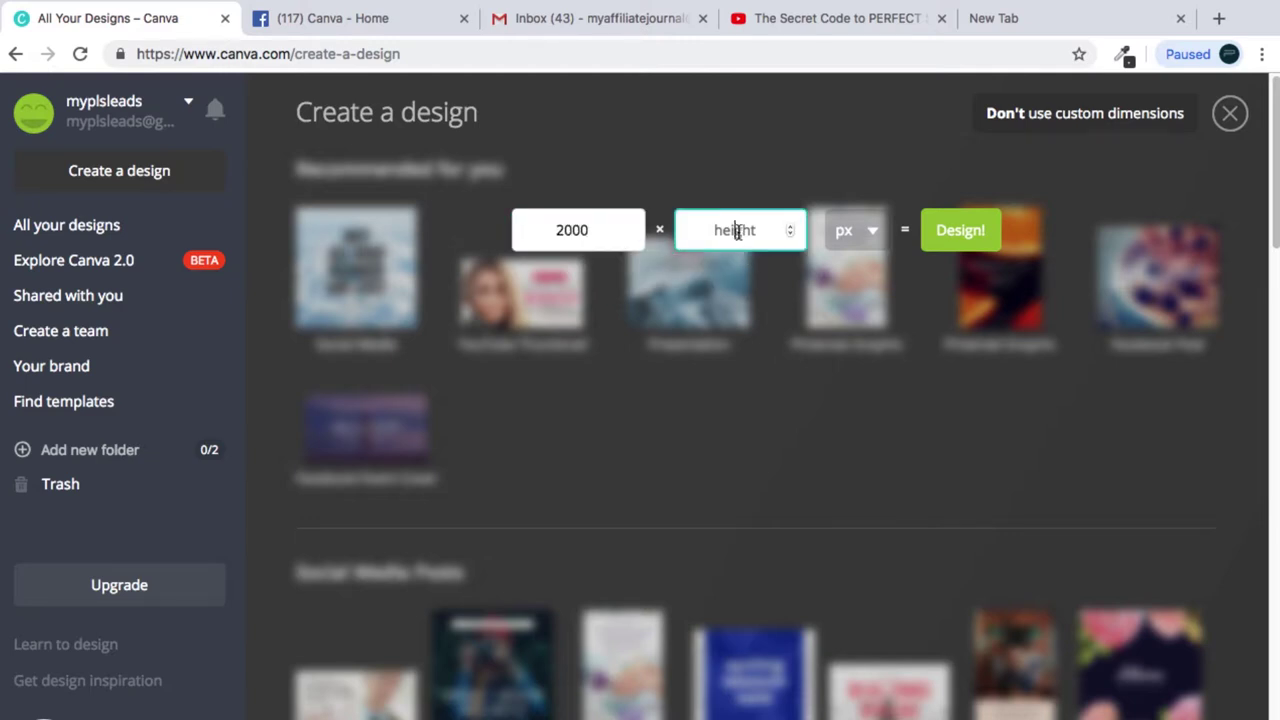
text(2000)
click(1222, 117)
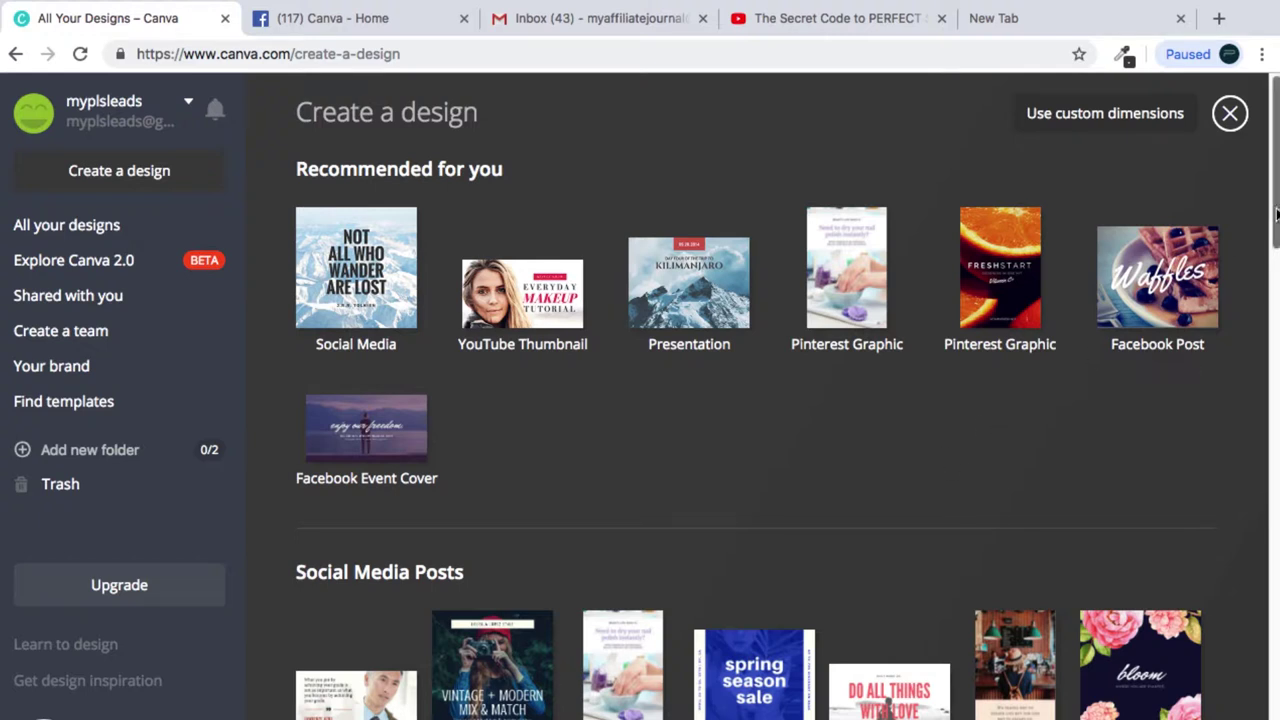
drag(1273, 215, 1272, 272)
scroll(863, 552, down, 7)
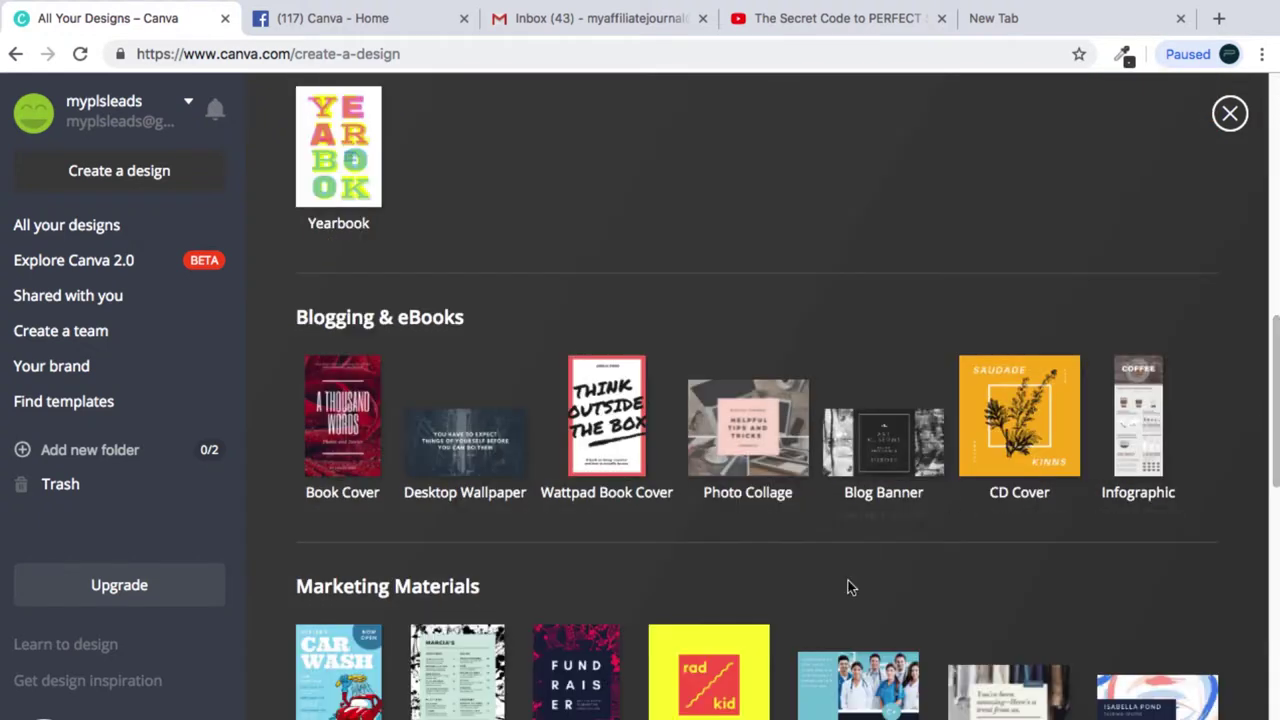
drag(1270, 430, 1275, 150)
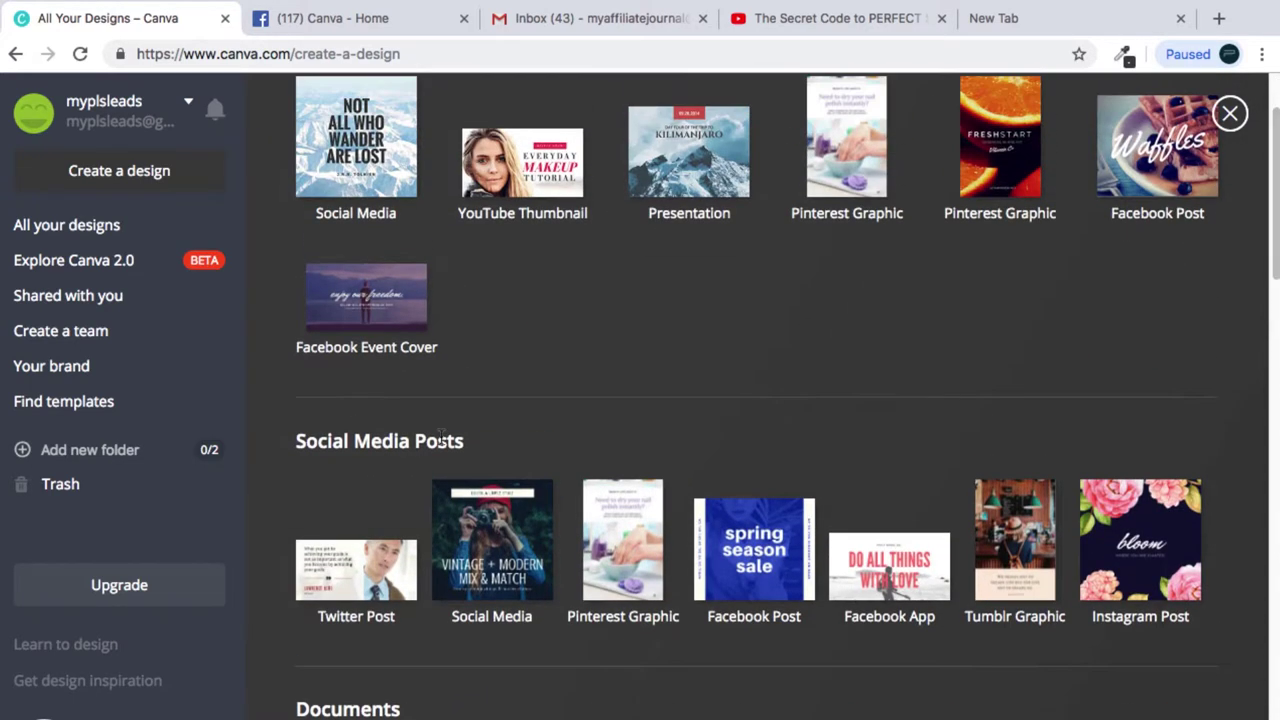
Step: Open the PONTBAY design card from All your designs in the editor
click(98, 230)
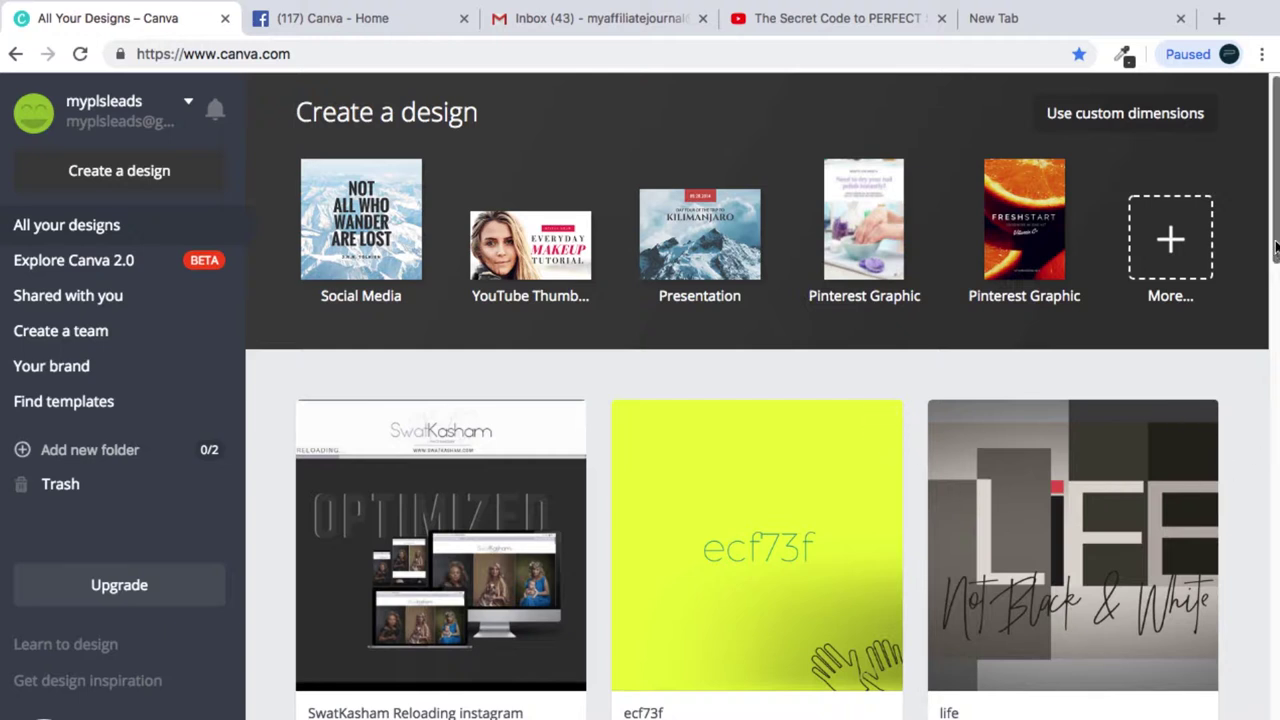
scroll(1130, 275, down, 4)
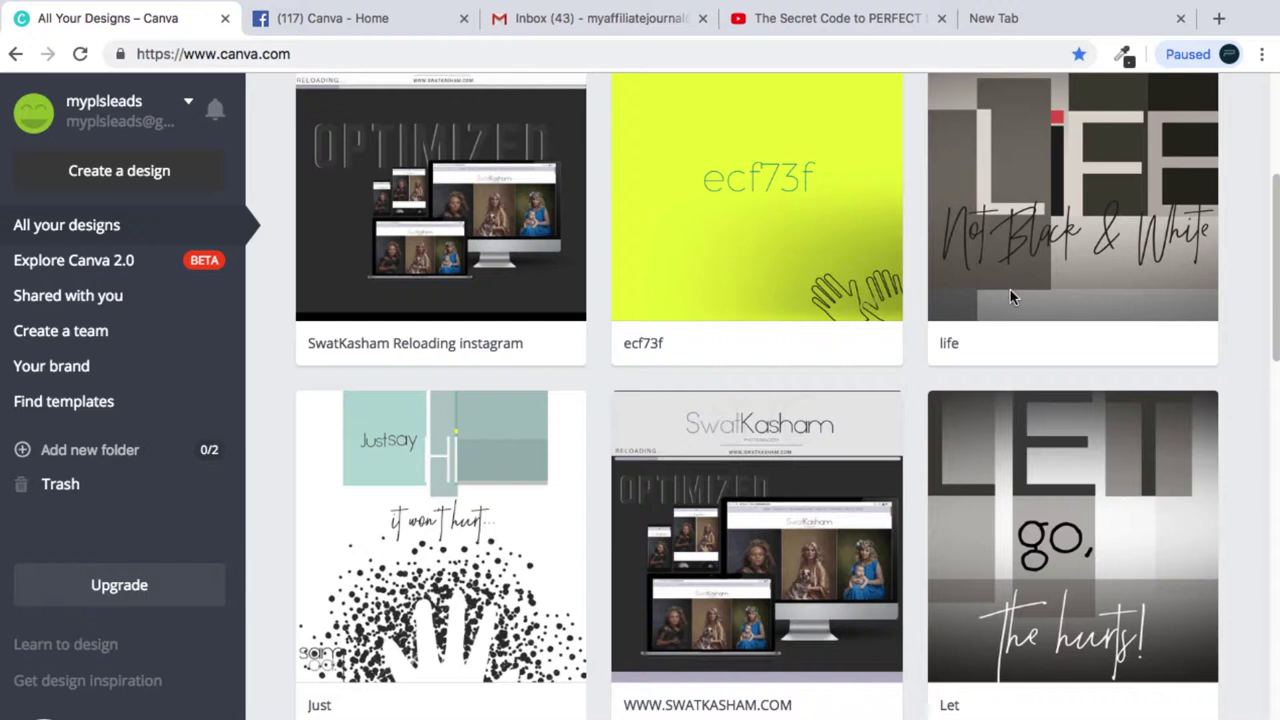
drag(1276, 290, 1276, 430)
click(830, 440)
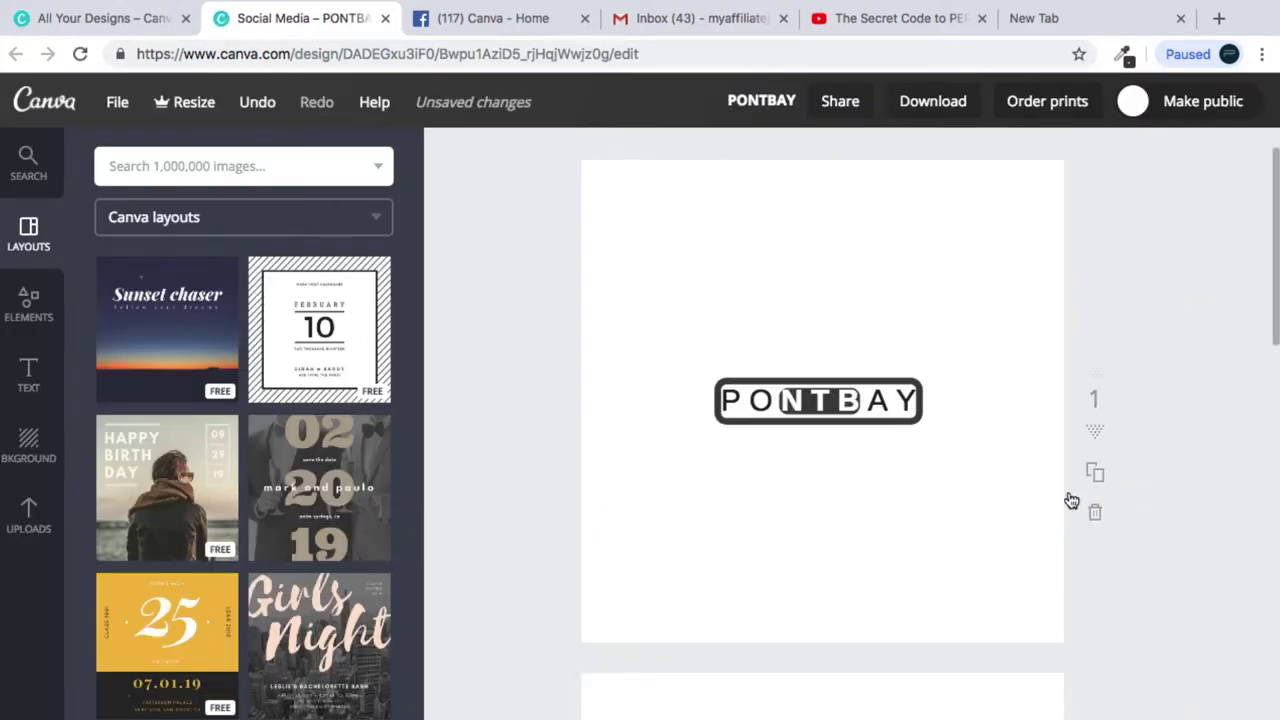
Step: Select the whole PONTBAY logo copy on page 2 and delete it
drag(1269, 293, 1269, 408)
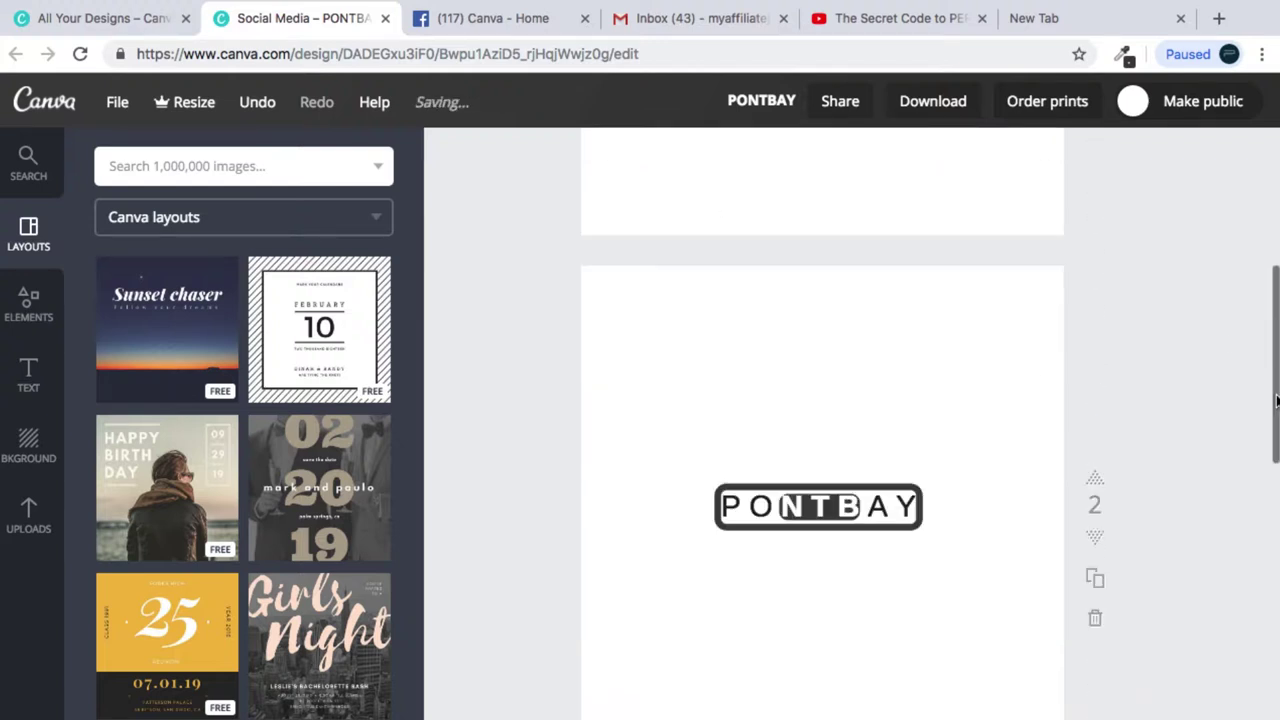
drag(655, 405, 955, 566)
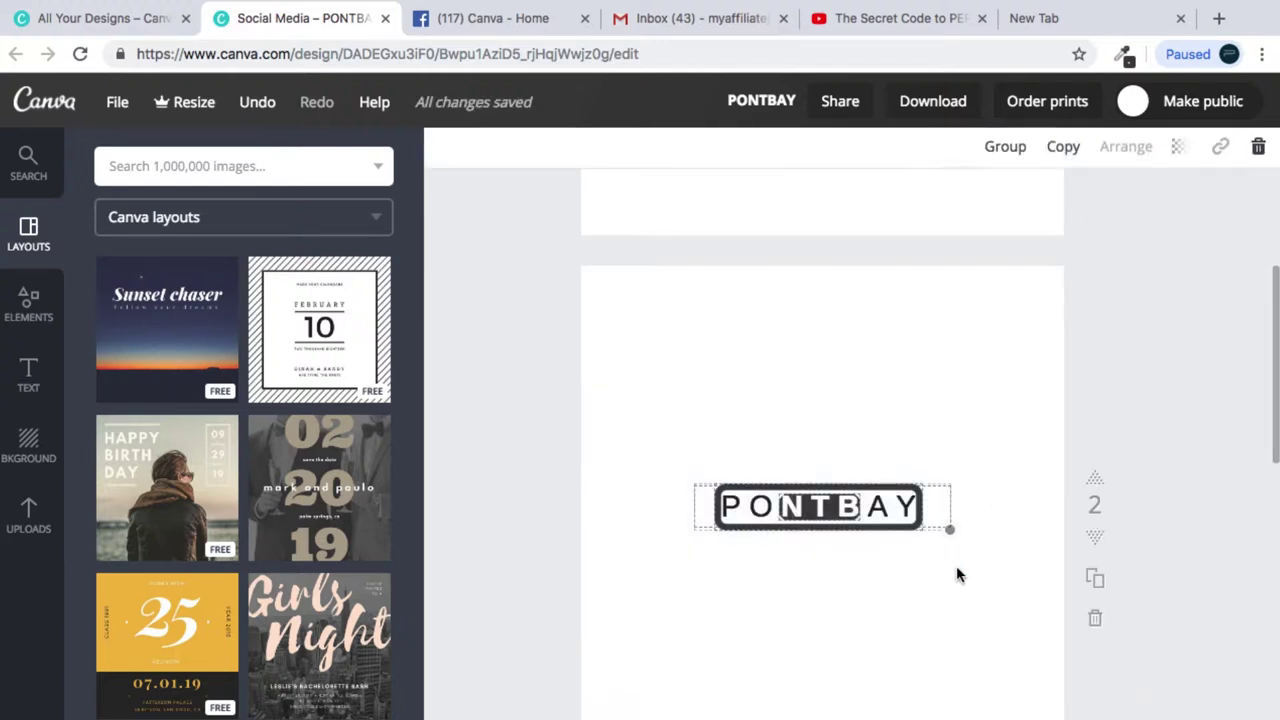
key(Delete)
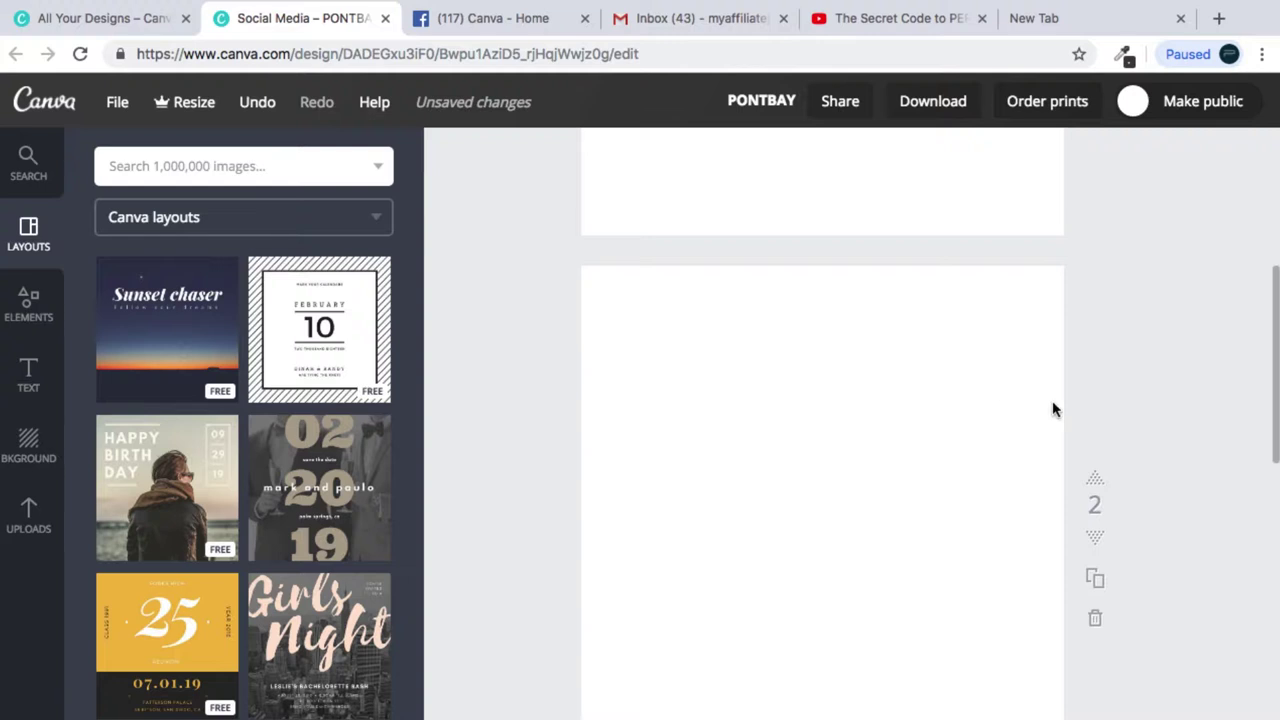
Step: Try the mark and paulo layout on page 2, undo it, and delete the logo again
drag(1273, 357, 1271, 226)
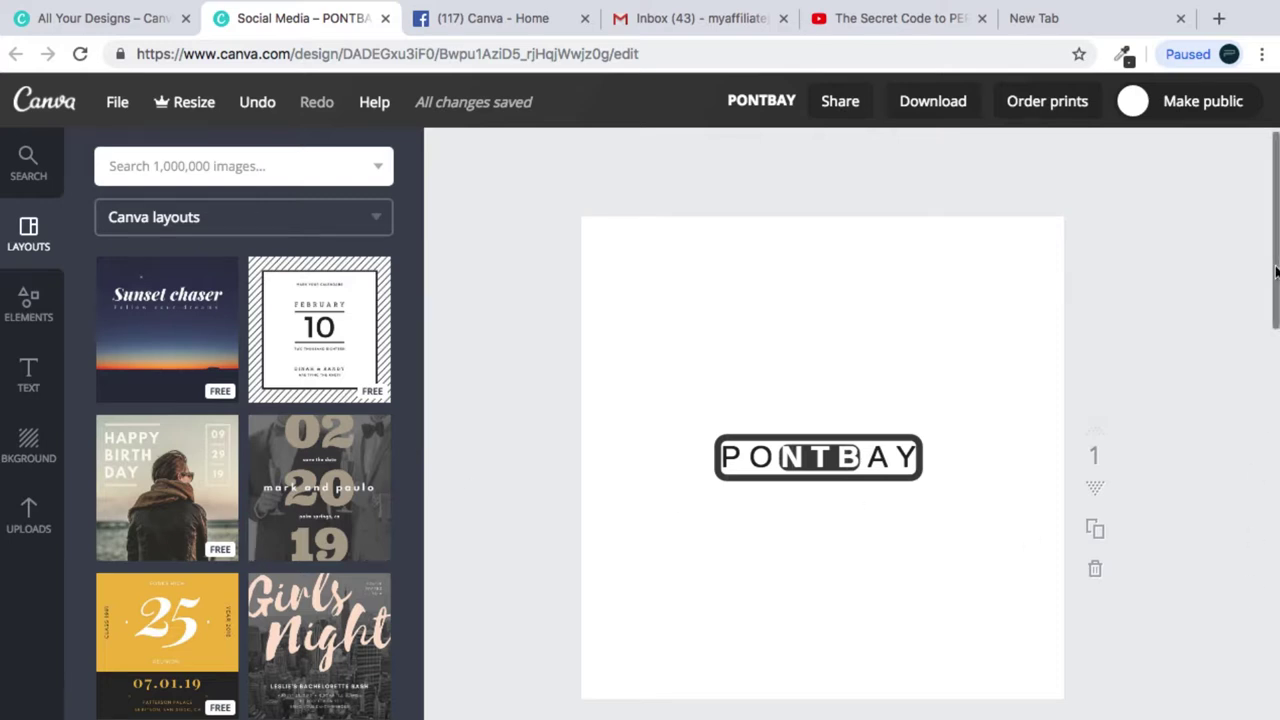
click(1276, 440)
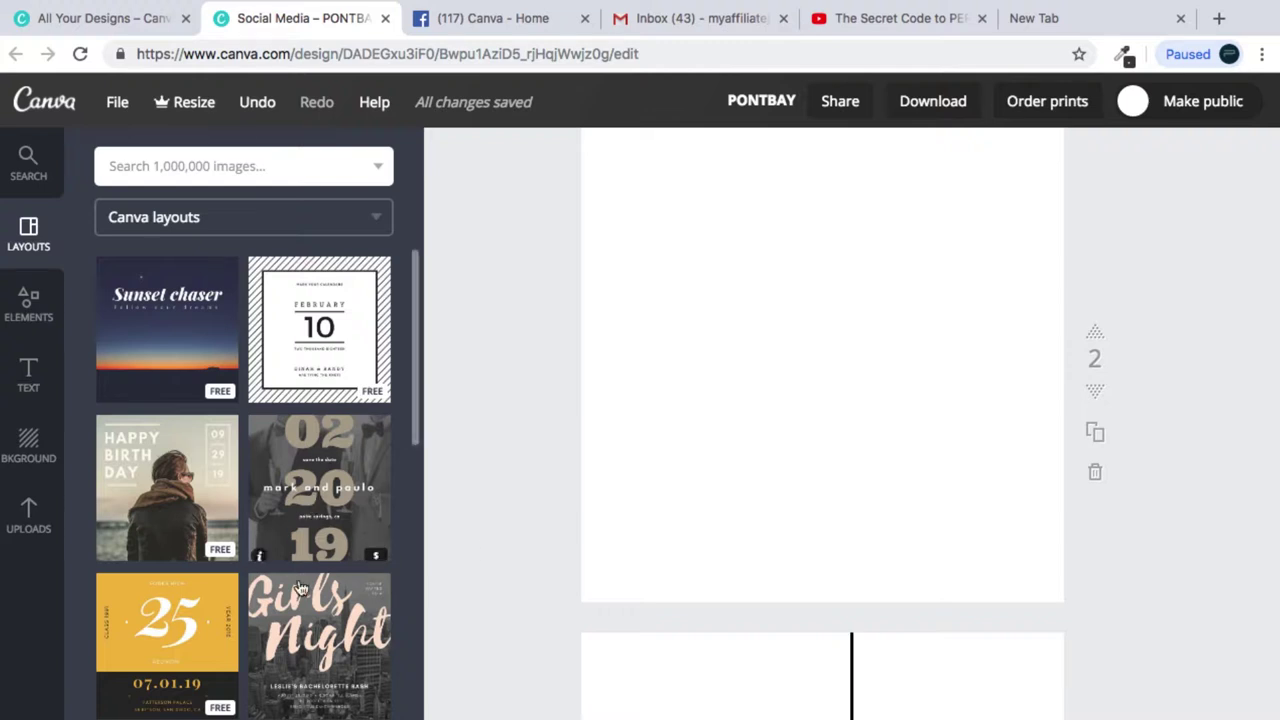
click(312, 495)
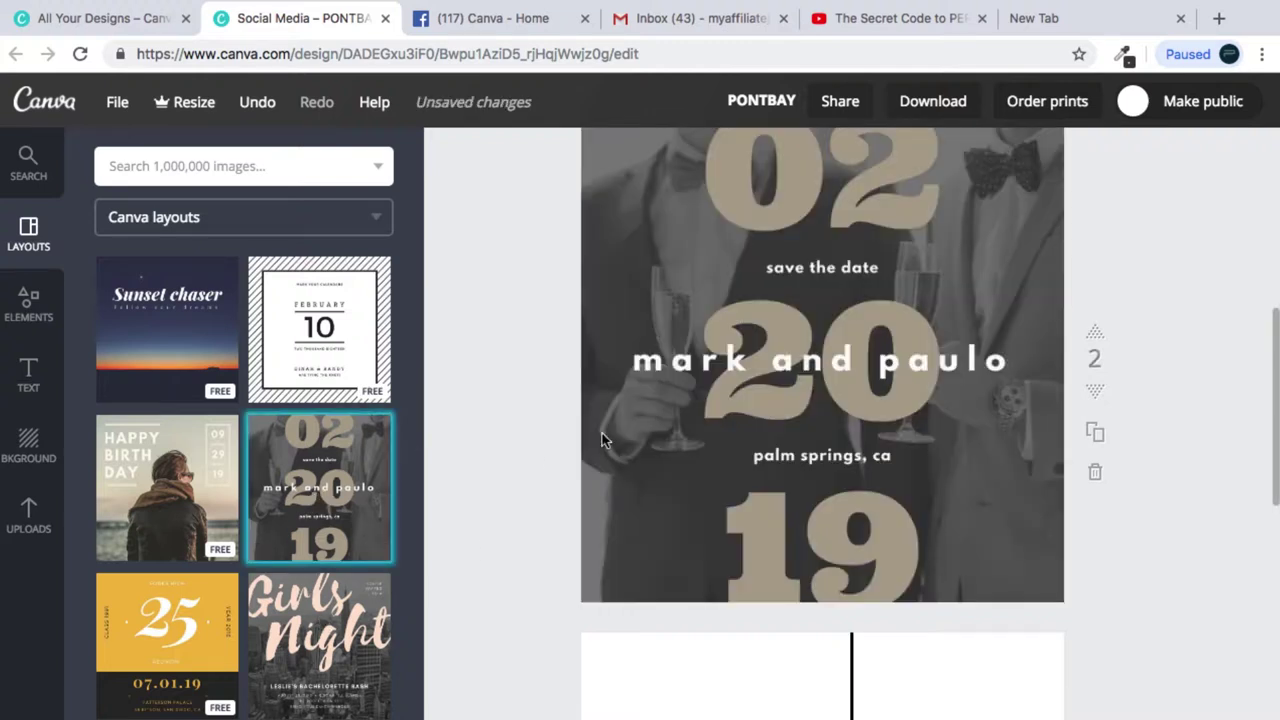
key(ctrl+z)
drag(648, 216, 971, 388)
key(Delete)
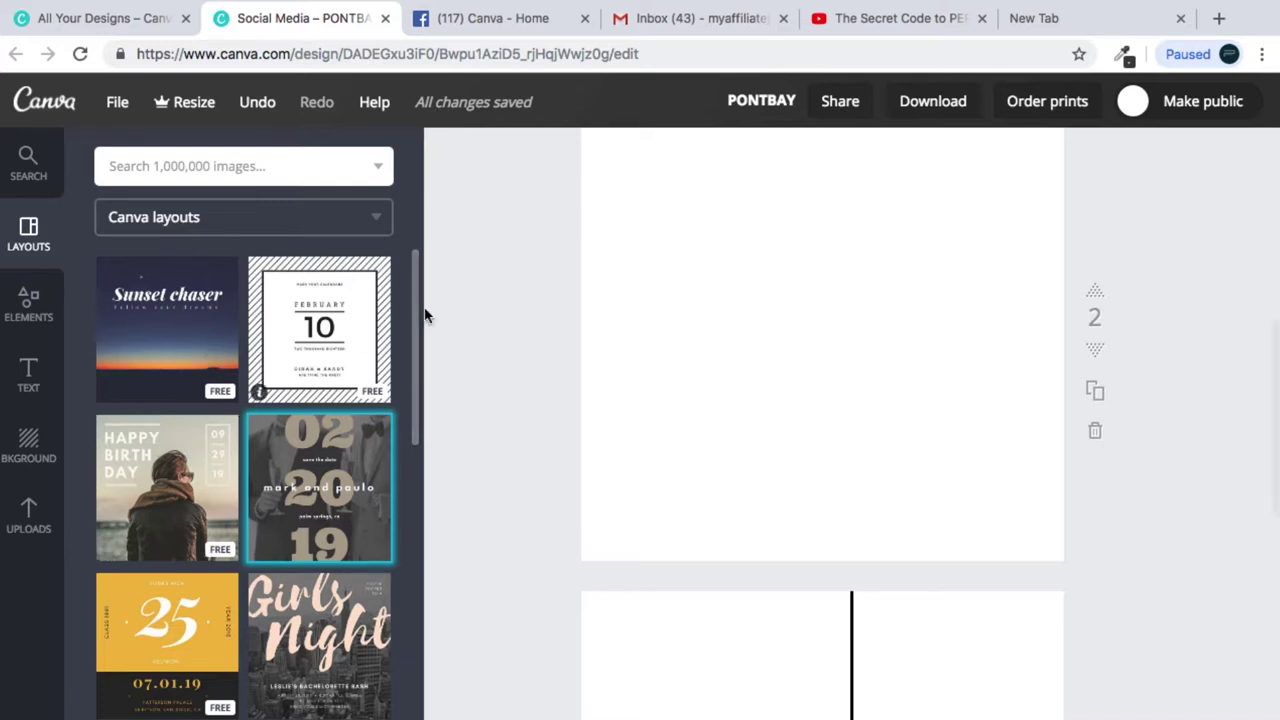
drag(417, 314, 300, 215)
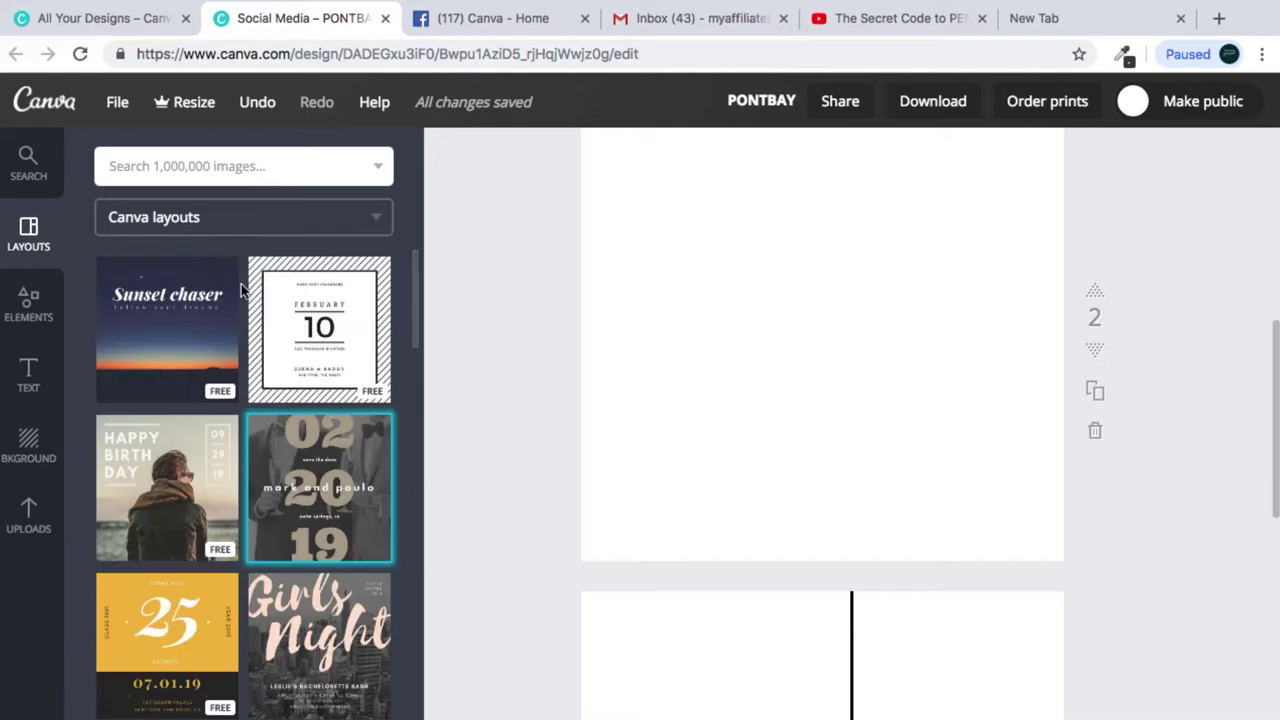
Step: Search the image library for 'logo' graphics
click(238, 174)
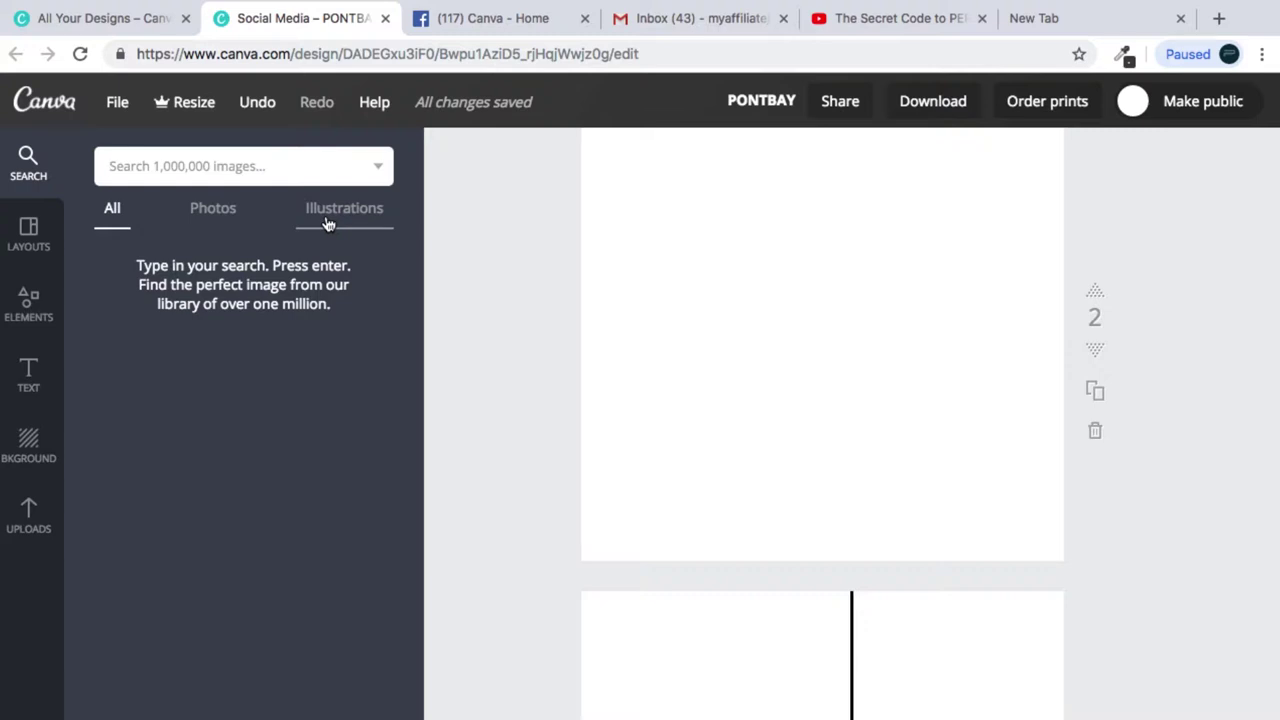
text(logo)
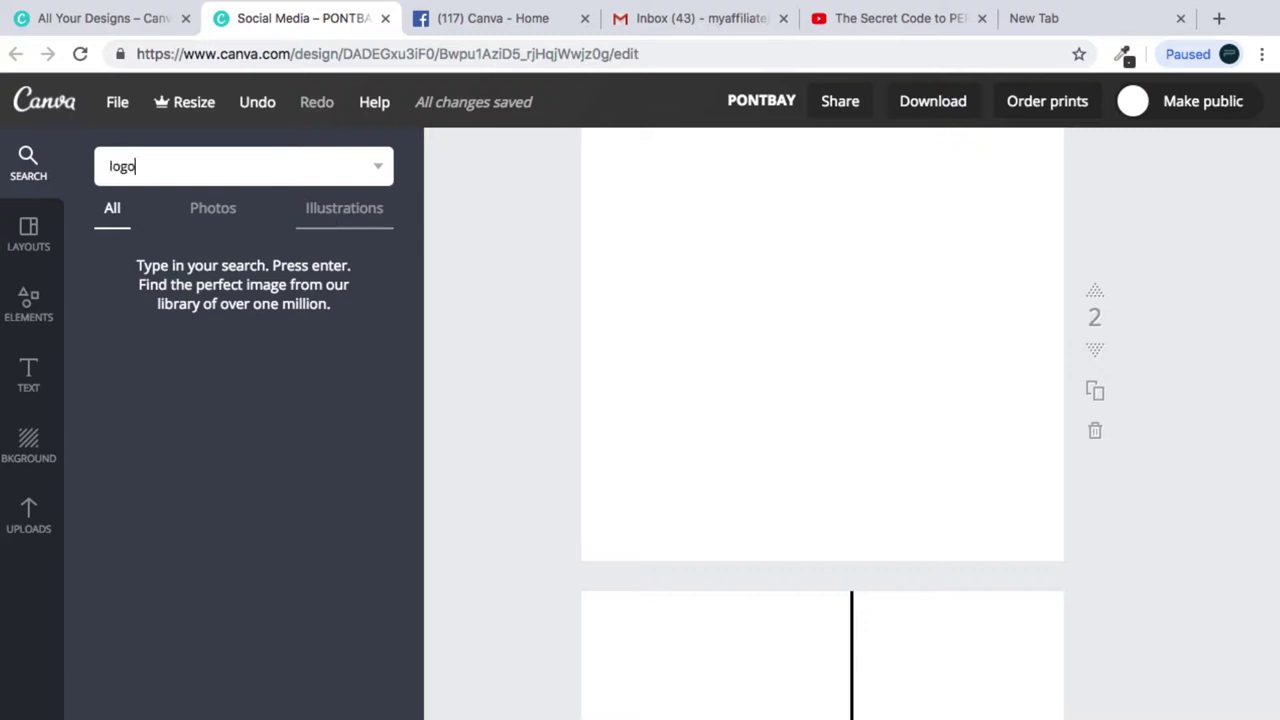
key(Return)
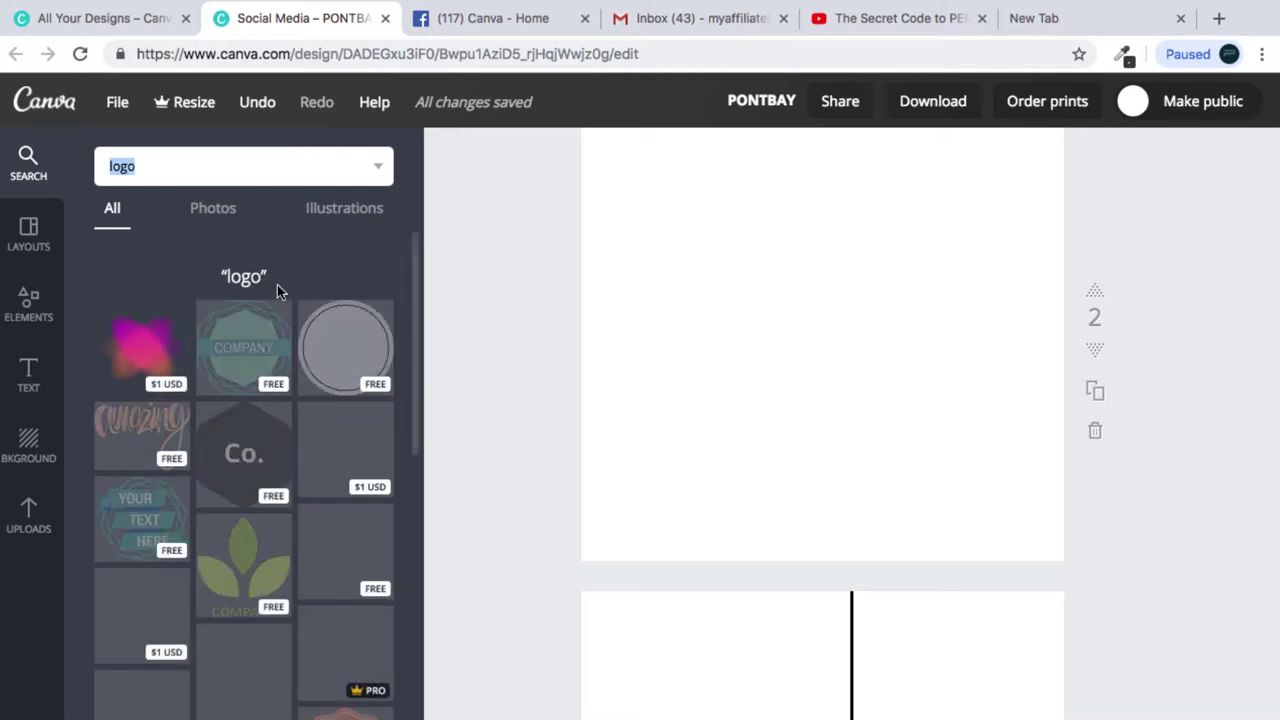
scroll(1274, 506, down, 2)
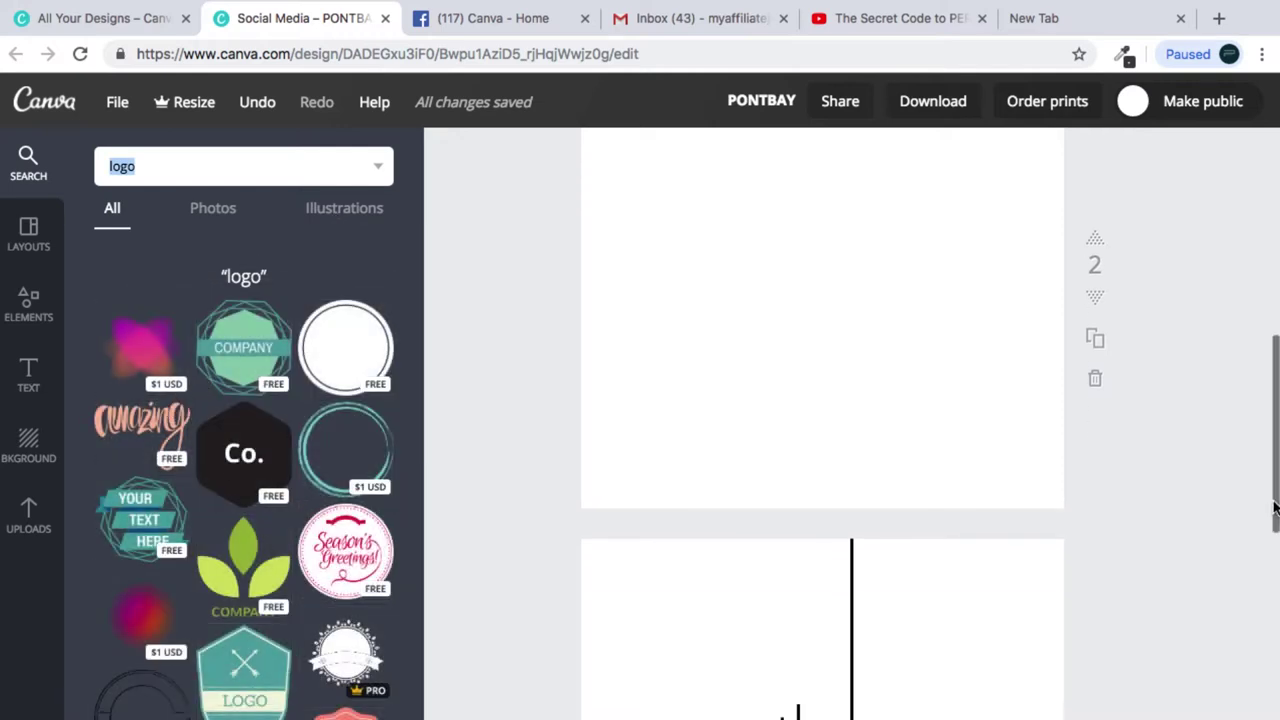
scroll(1275, 490, up, 1)
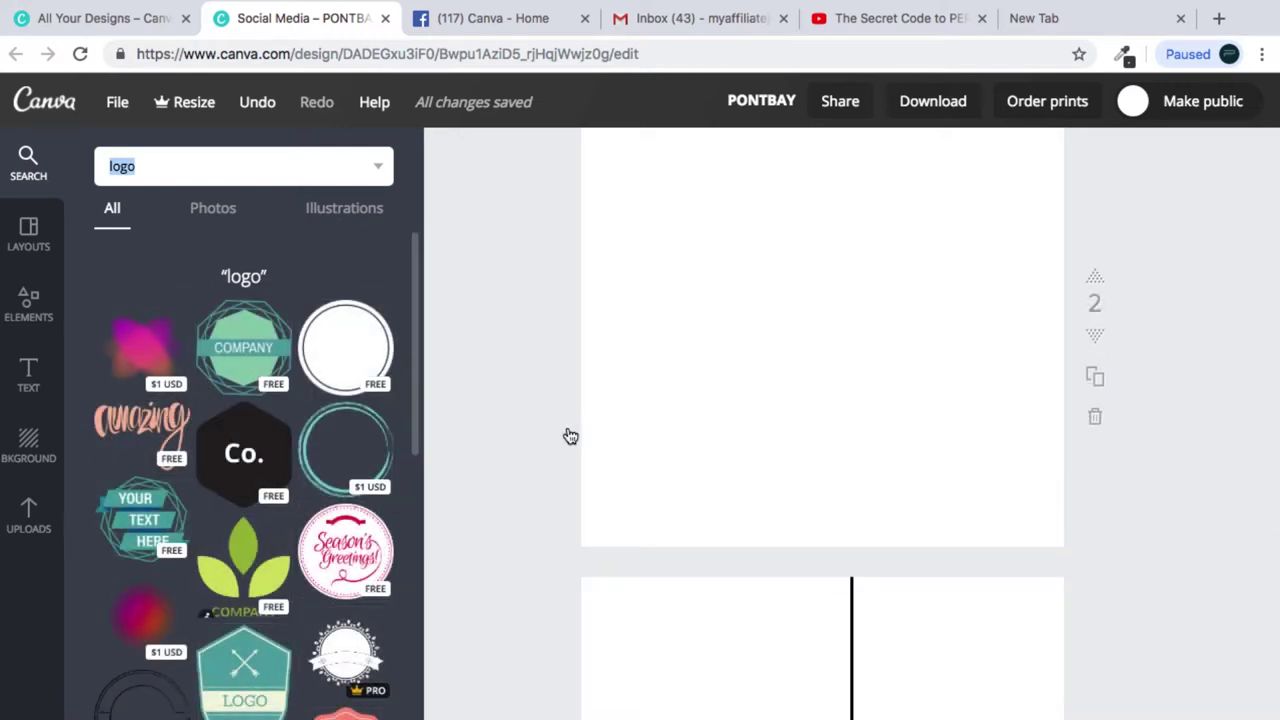
Step: Add the leaf COMPANY logo, try editing its COMPANY text, then deselect it
click(247, 587)
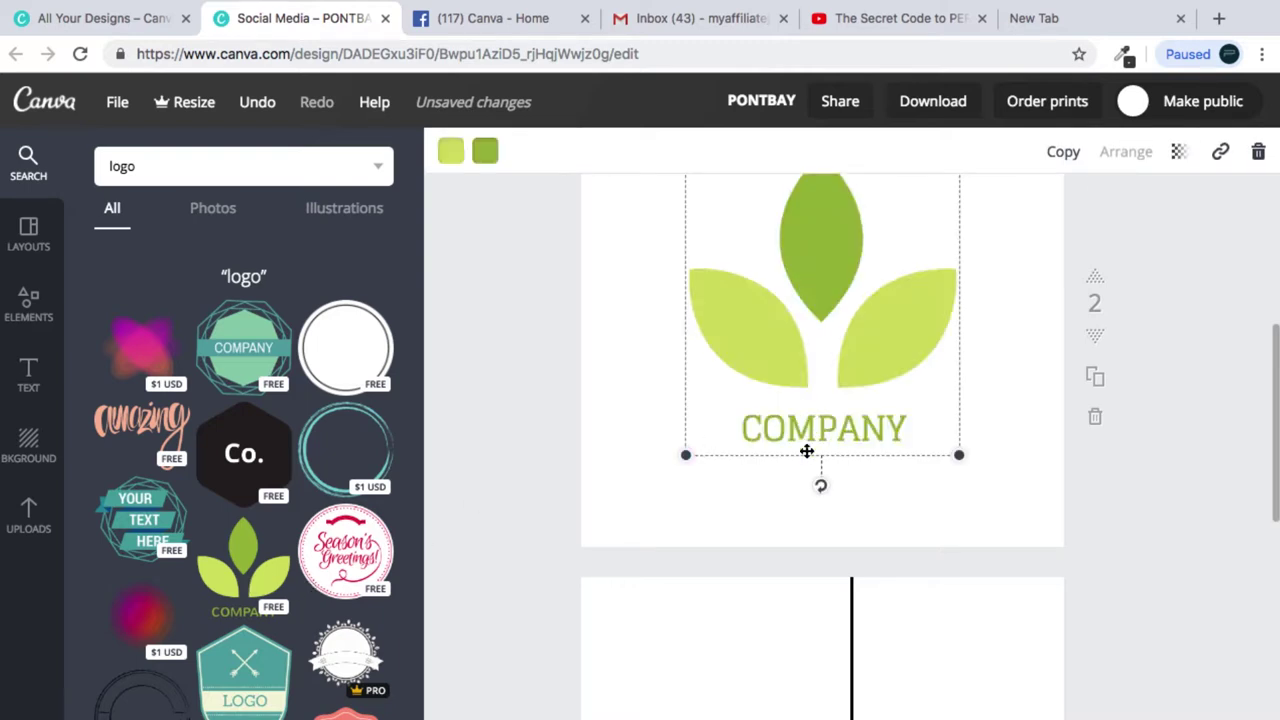
click(857, 429)
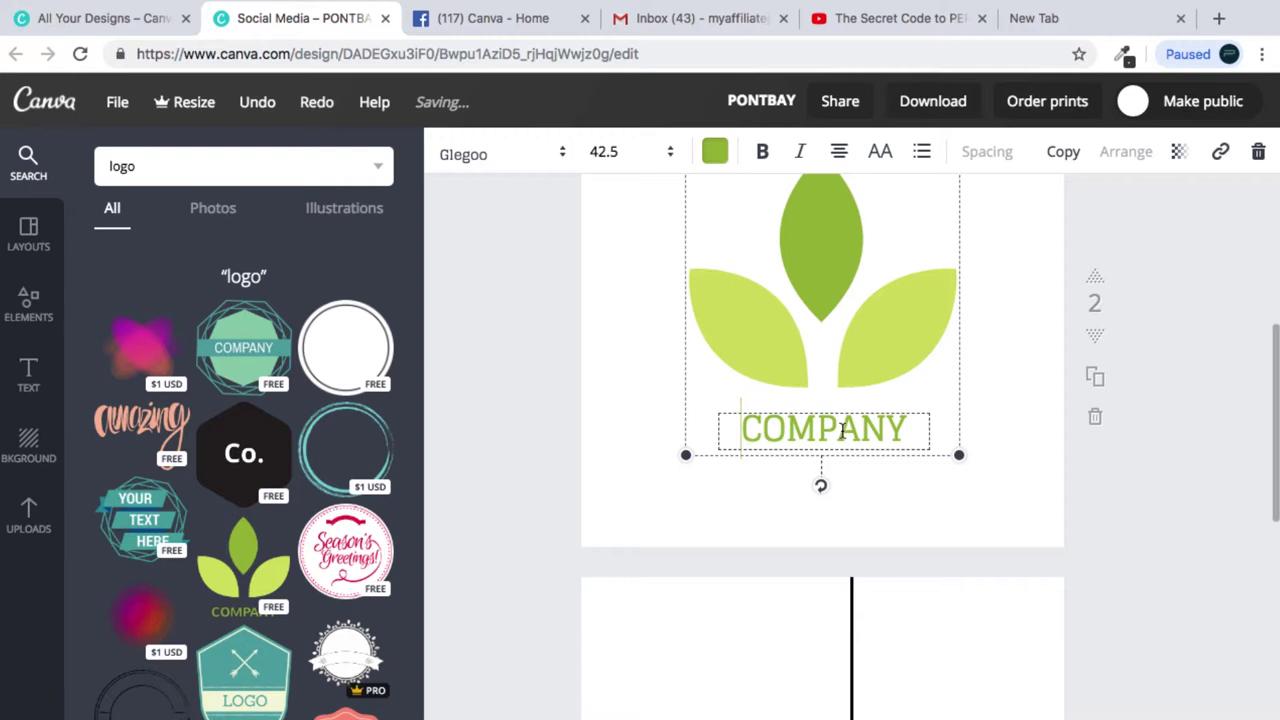
click(908, 435)
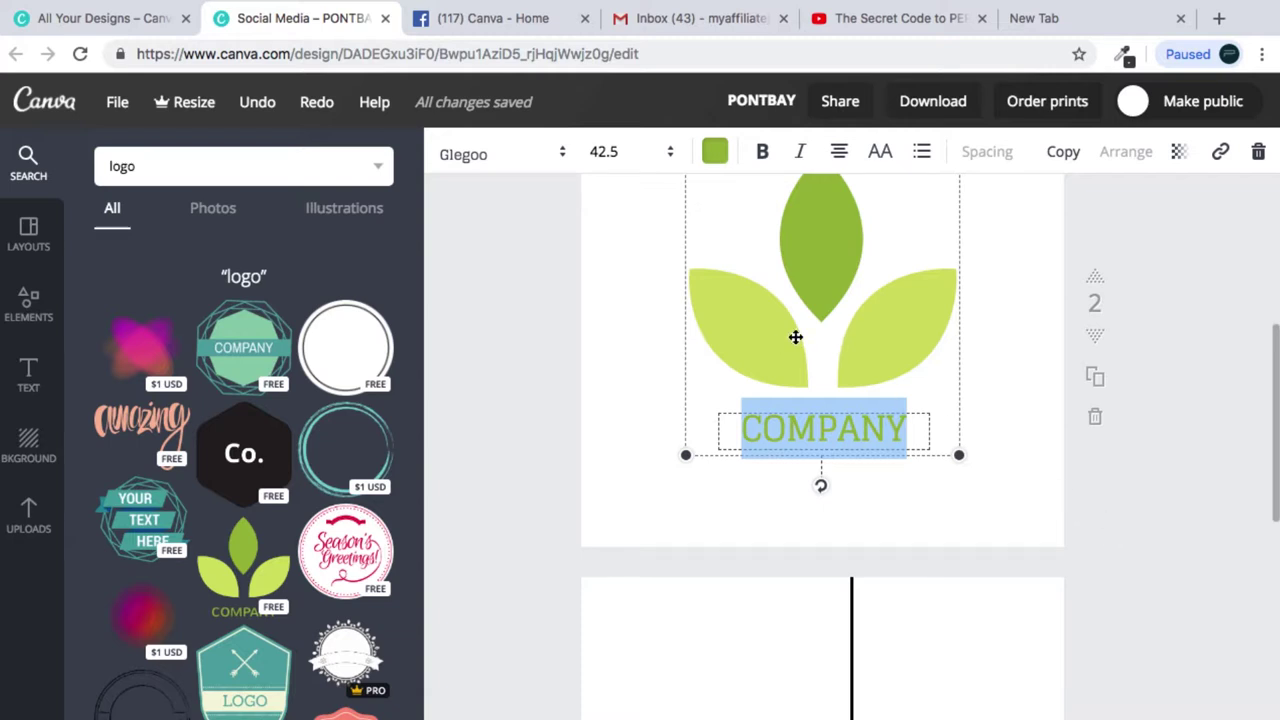
drag(963, 454, 923, 491)
click(923, 491)
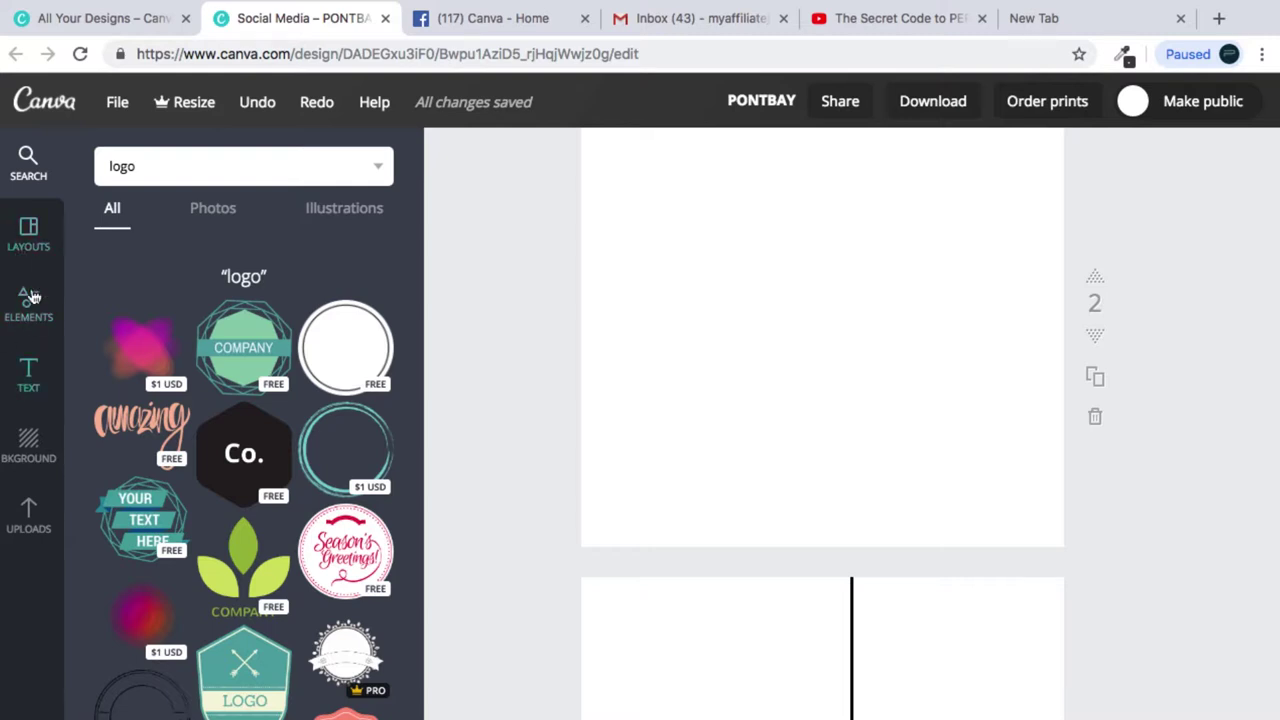
Step: Insert a default 'Add heading' text box on page 2 from the Text panel
click(28, 380)
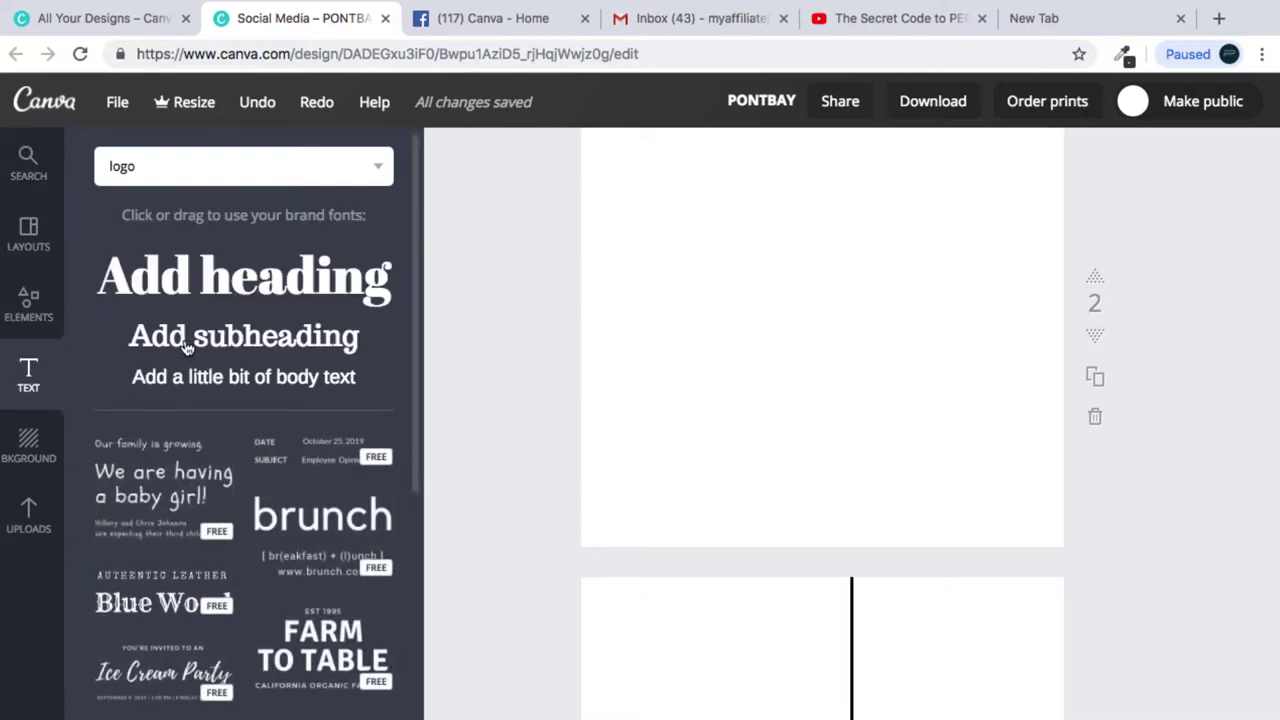
click(28, 310)
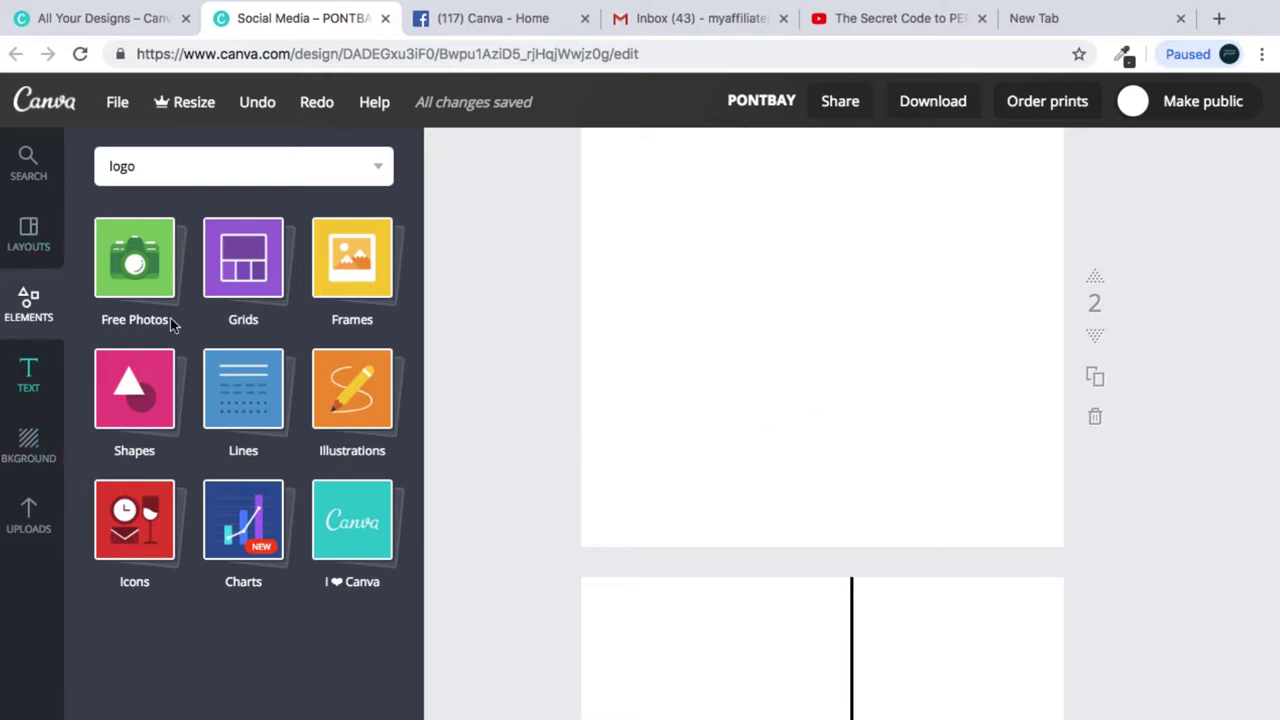
click(28, 375)
click(195, 277)
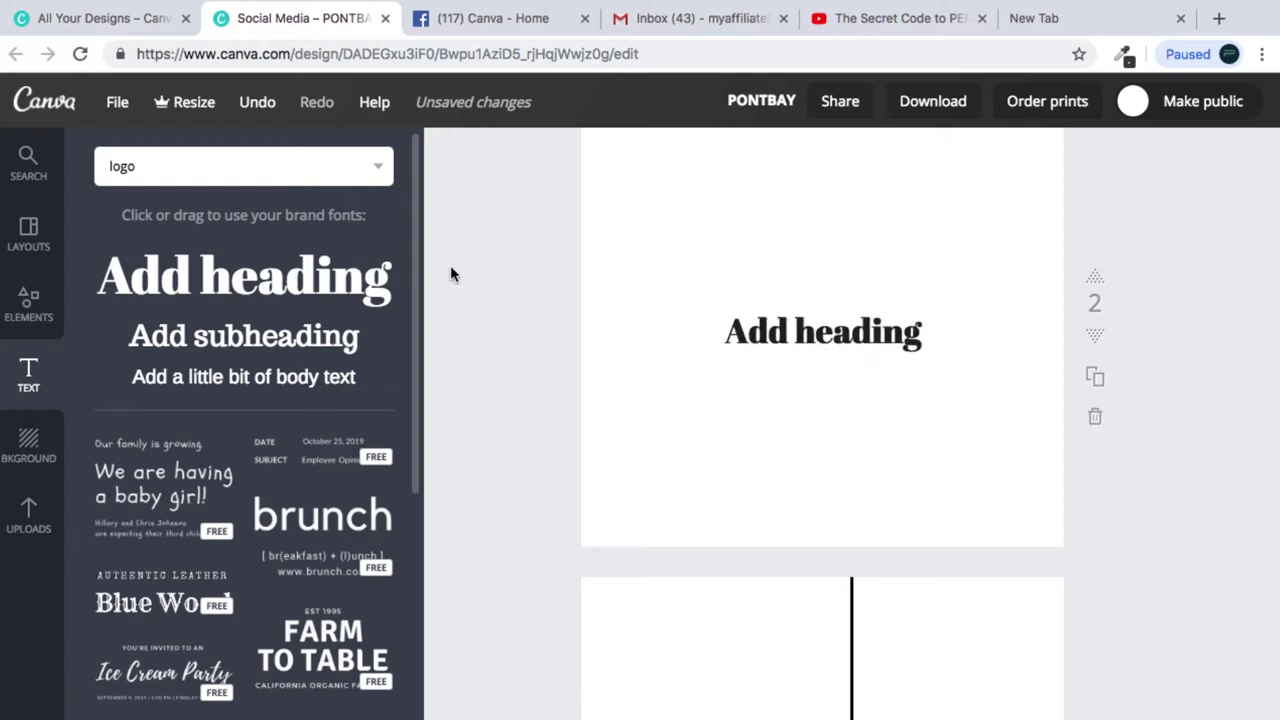
Step: Replace the placeholder heading text with 'PONTBAY'
click(900, 340)
click(900, 340)
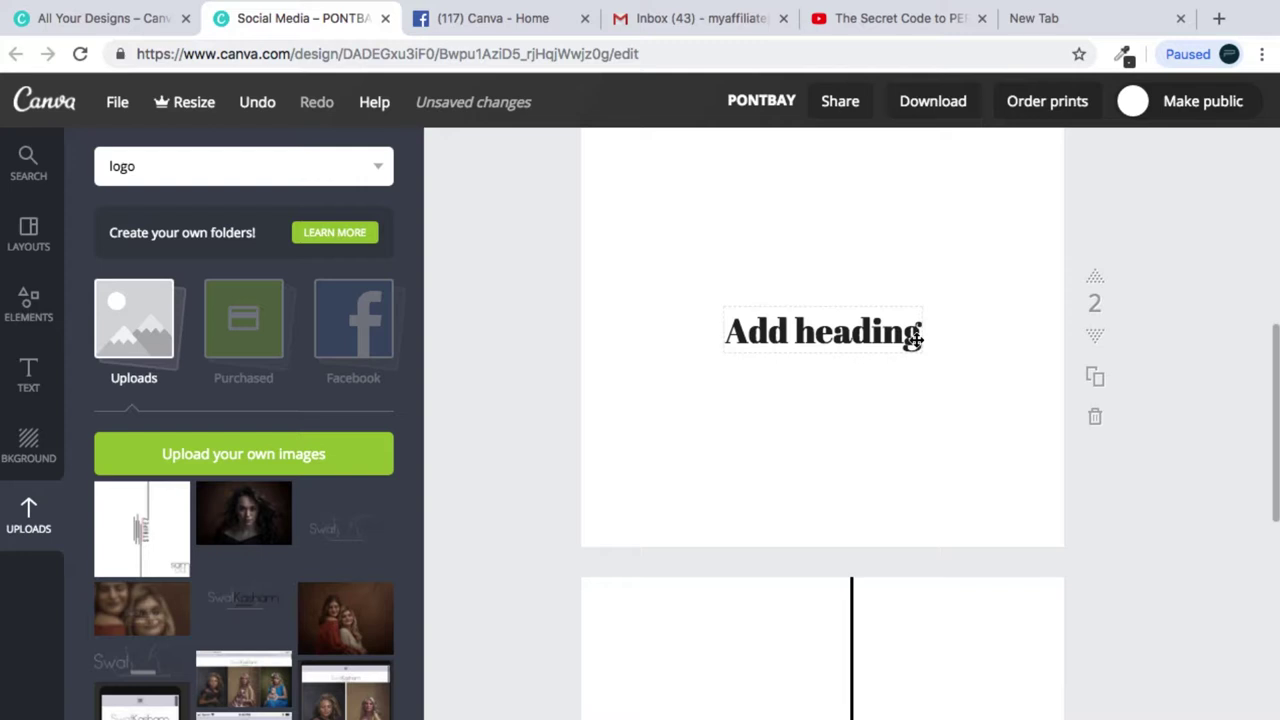
click(915, 340)
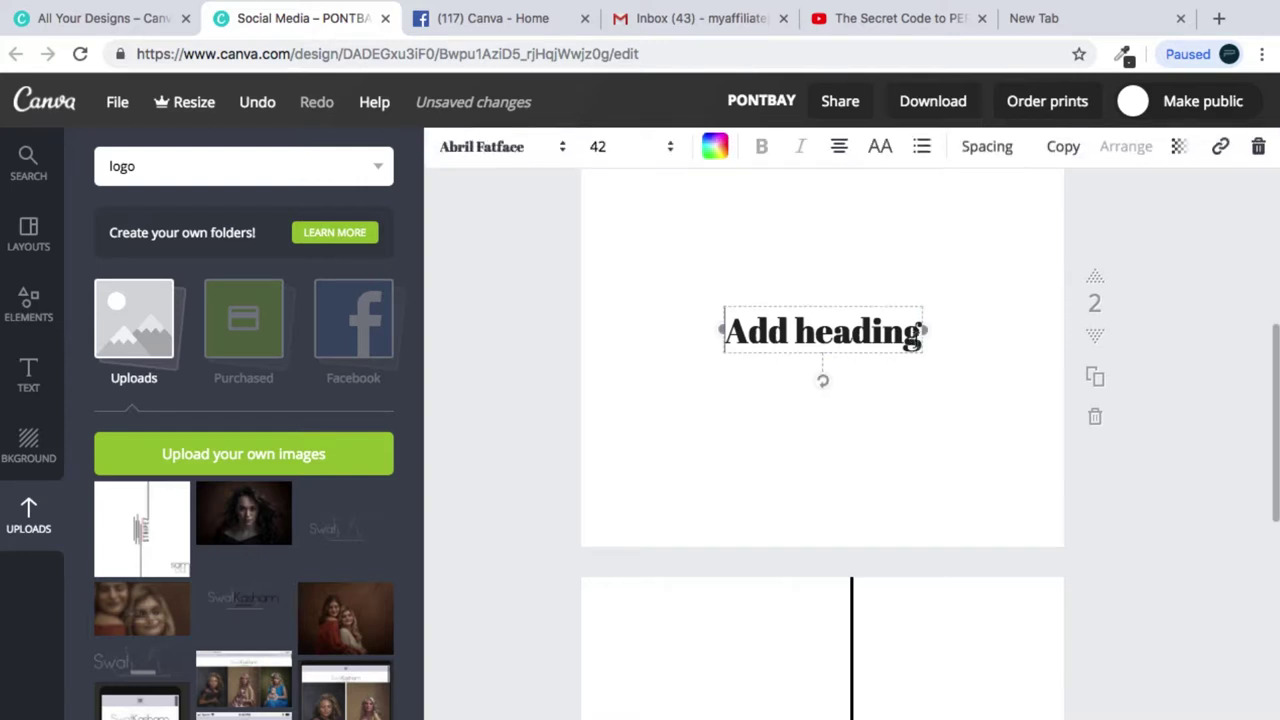
click(915, 340)
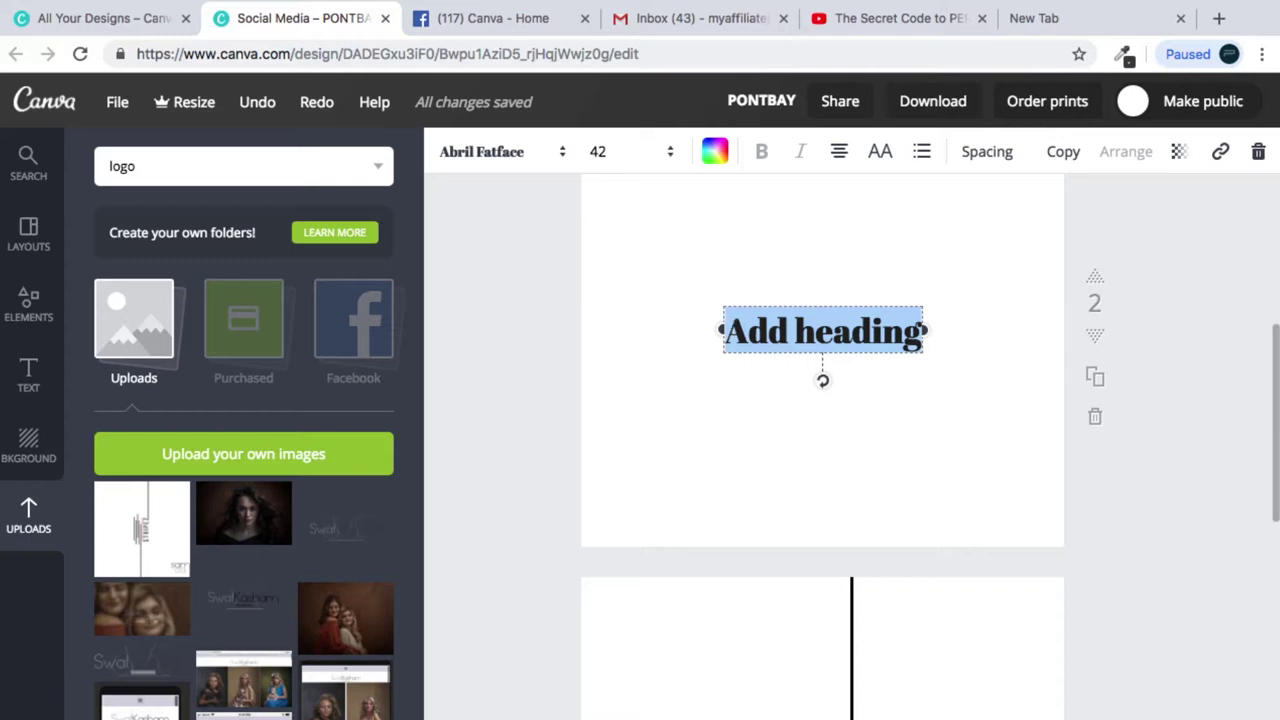
text(PONTBAY)
click(848, 378)
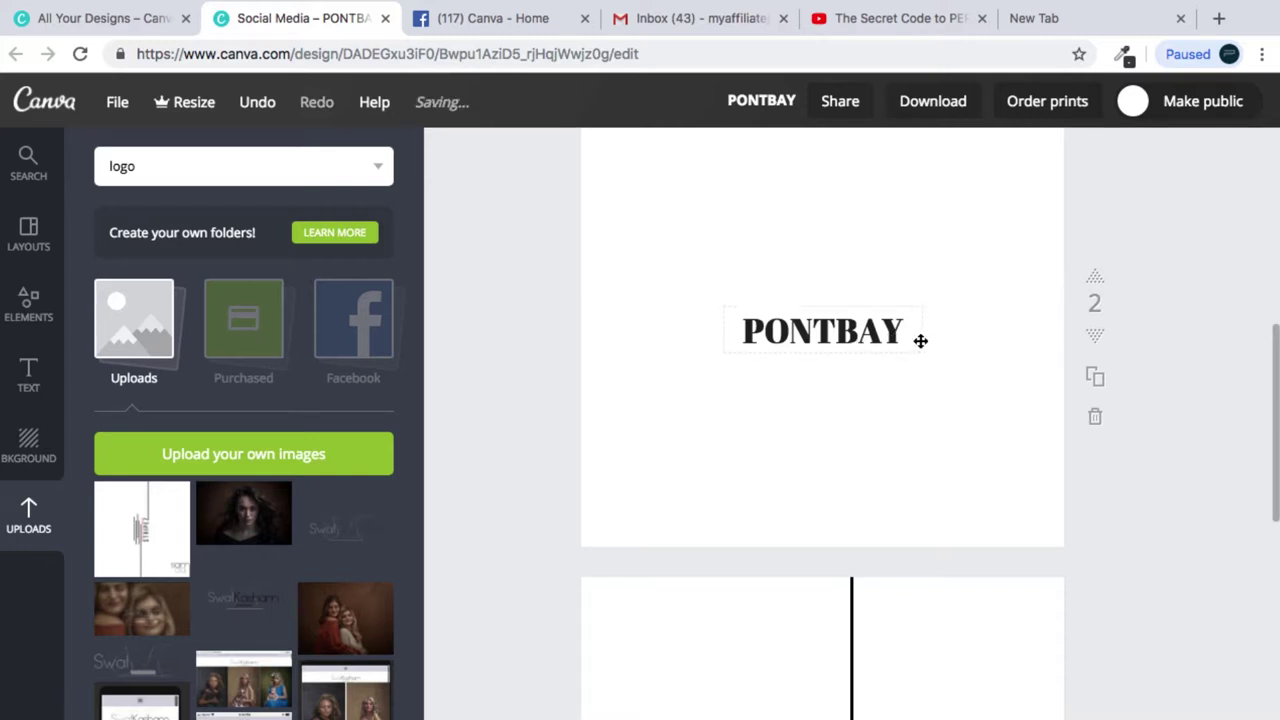
click(920, 333)
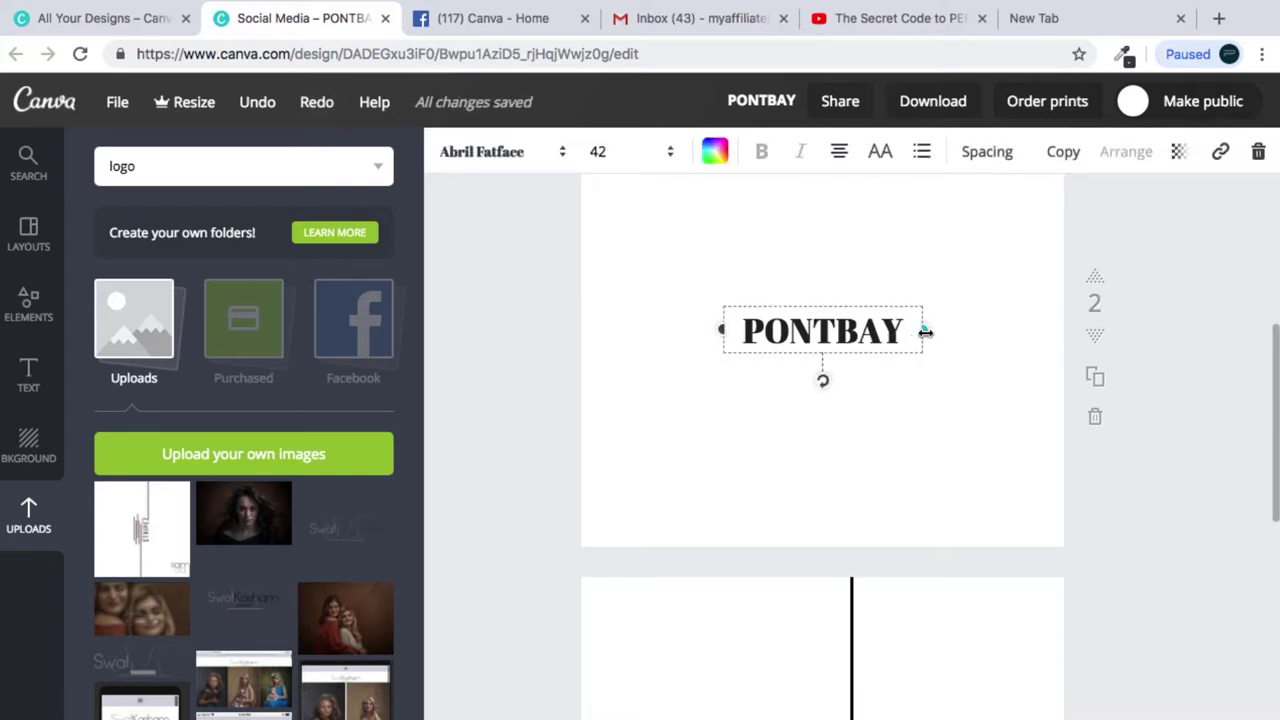
Step: Set PONTBAY in Arimo at size 56 and widen the box to one line
click(563, 158)
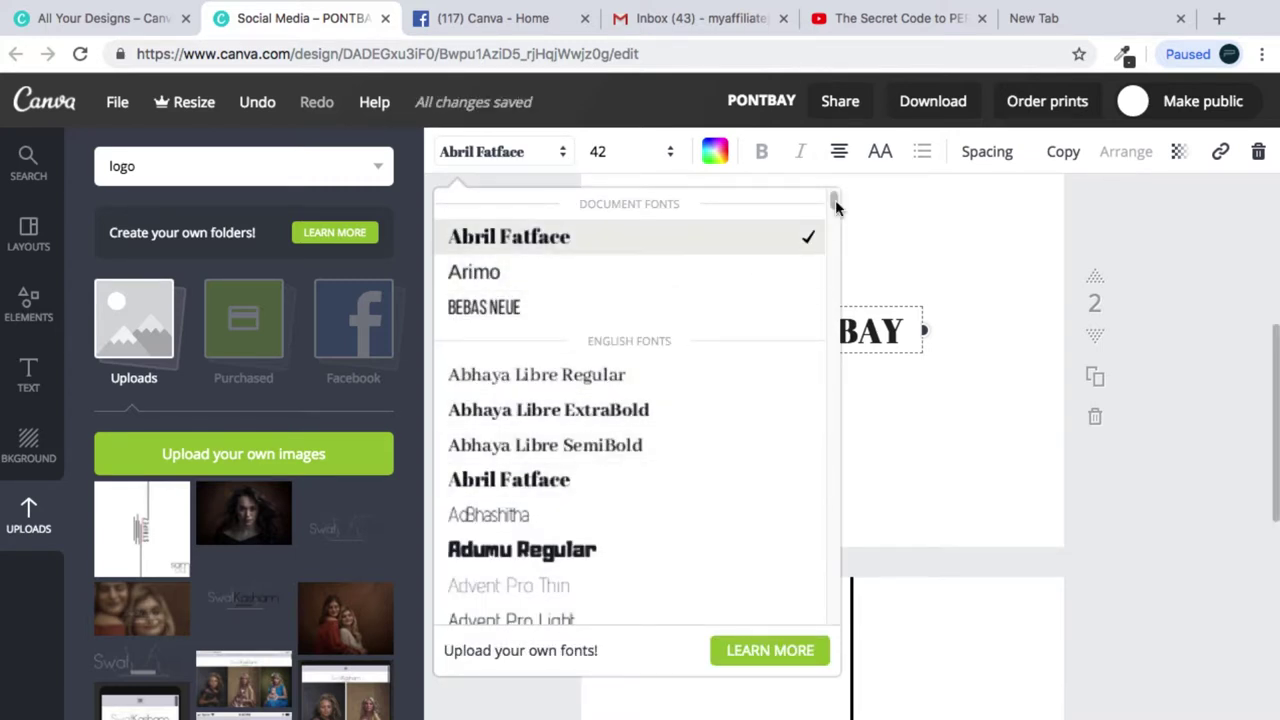
mouse_move(832, 202)
mouse_down()
mouse_move(823, 428)
mouse_move(811, 434)
mouse_move(823, 200)
mouse_up()
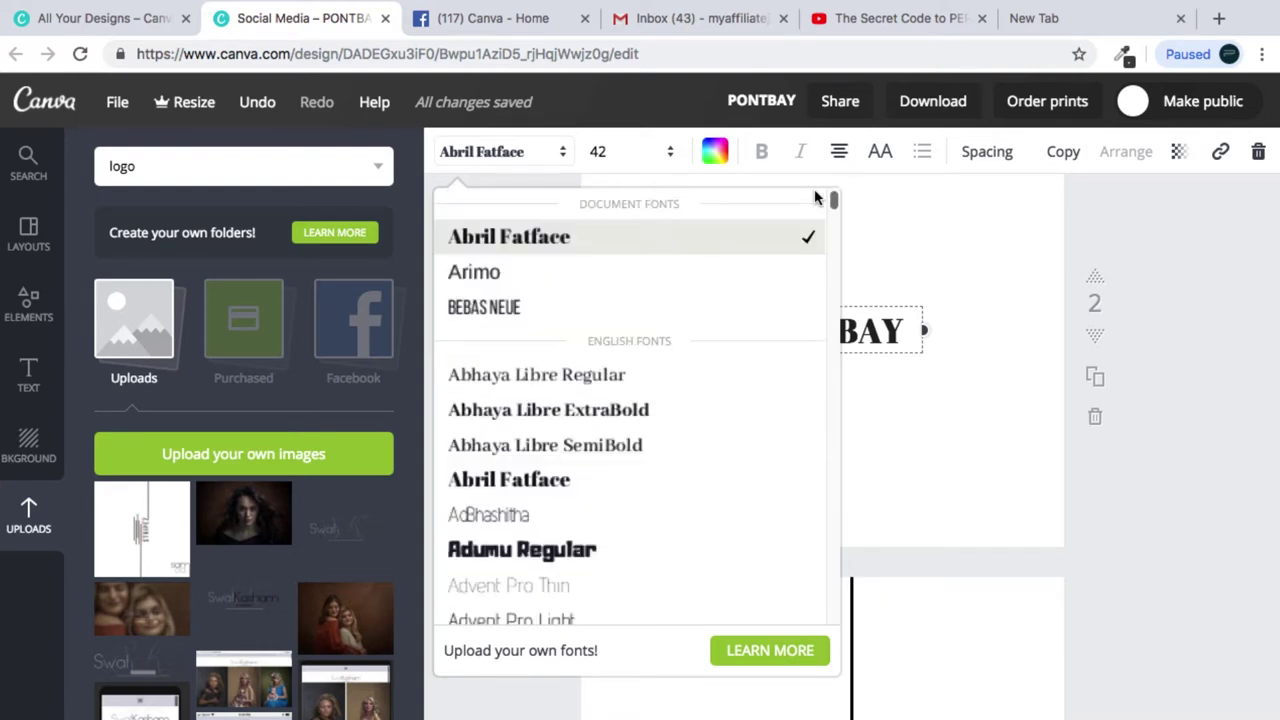
click(481, 285)
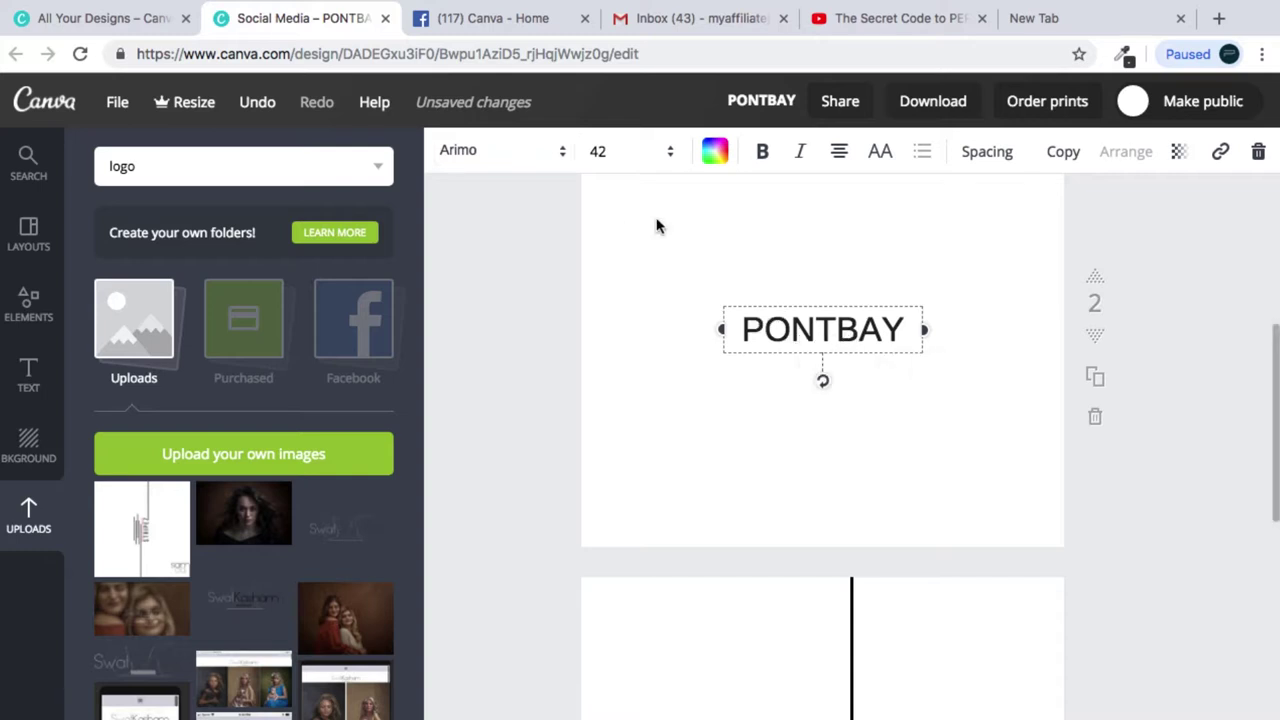
click(666, 158)
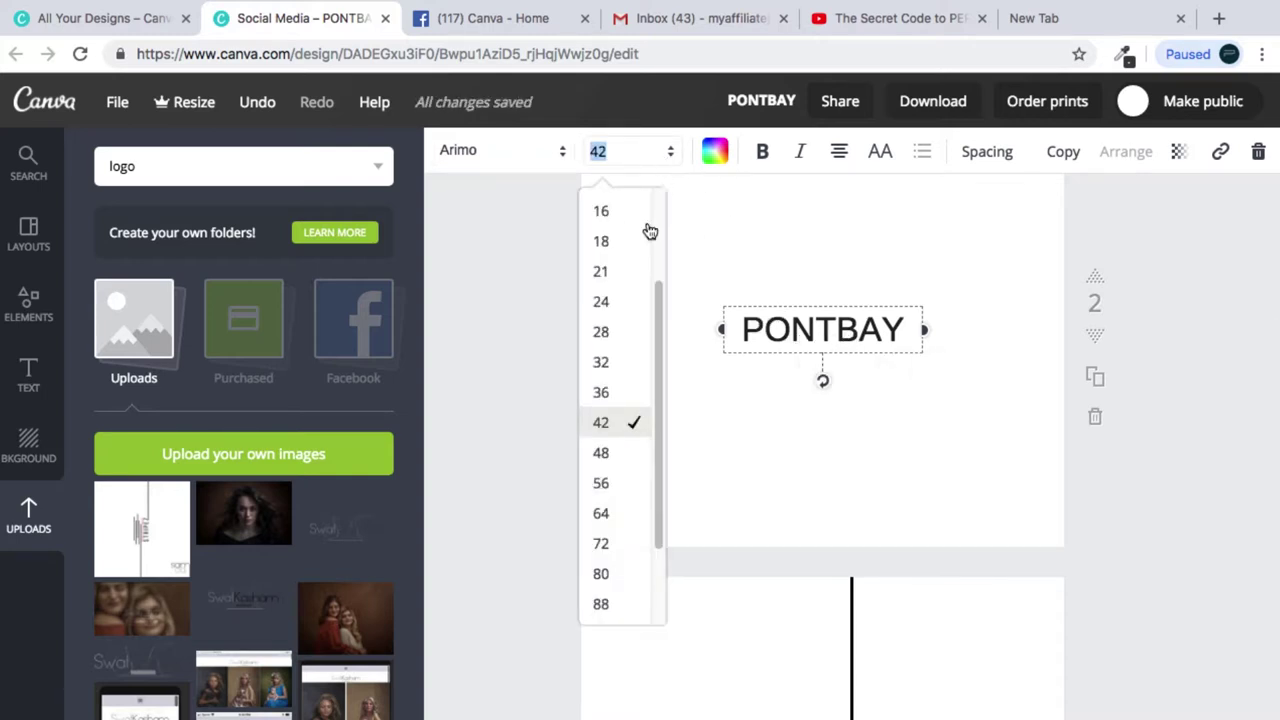
click(610, 489)
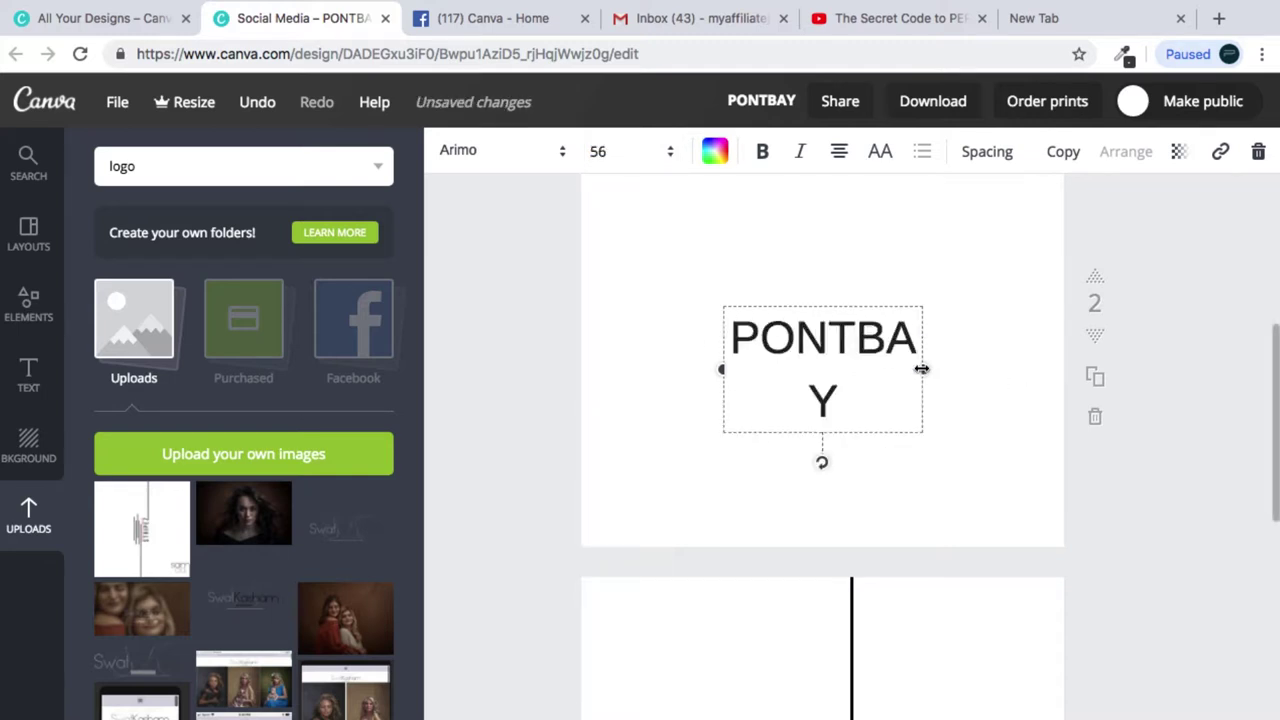
drag(924, 368, 971, 340)
Step: Move PONTBAY to sit centred horizontally near the top of the page
click(1188, 351)
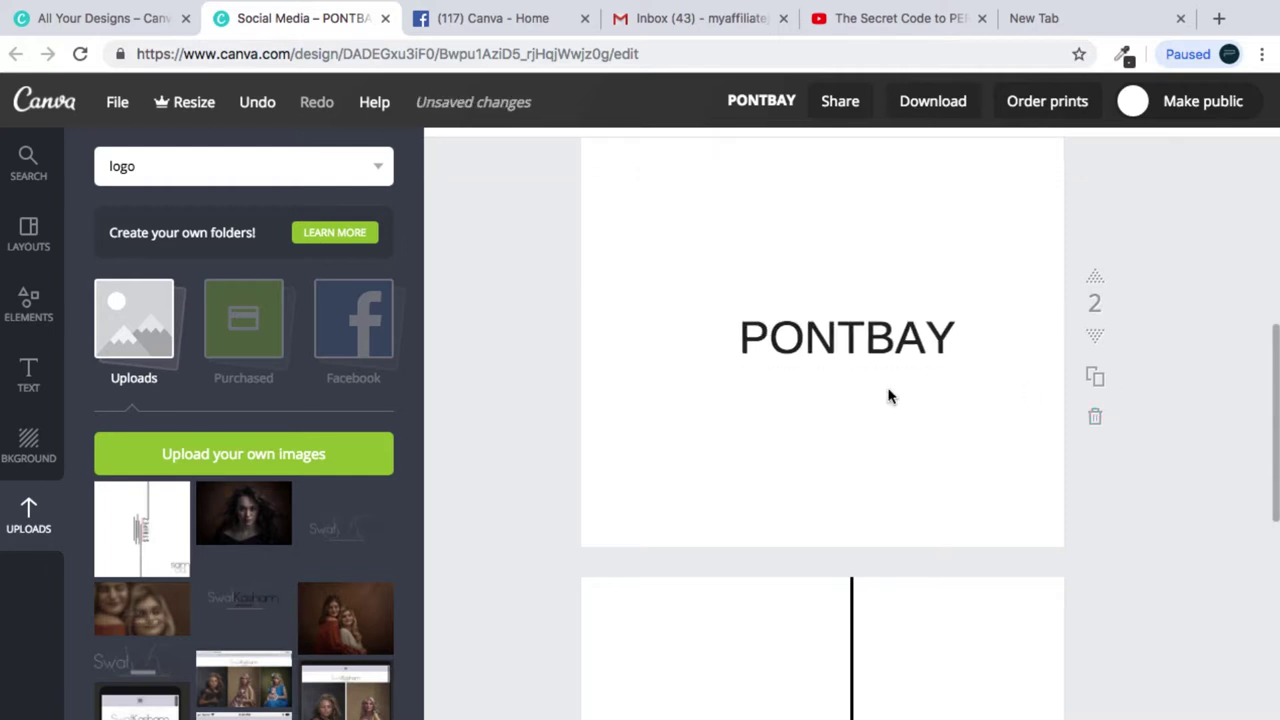
drag(866, 344, 837, 309)
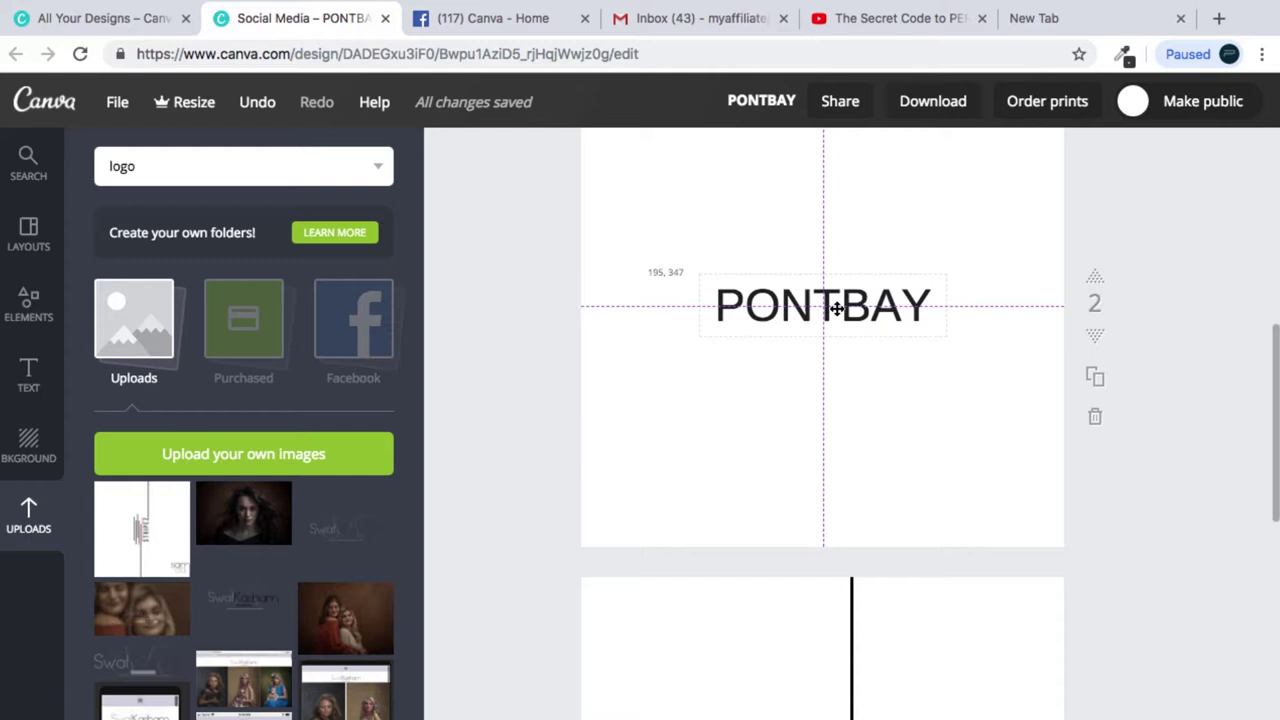
drag(836, 308, 836, 308)
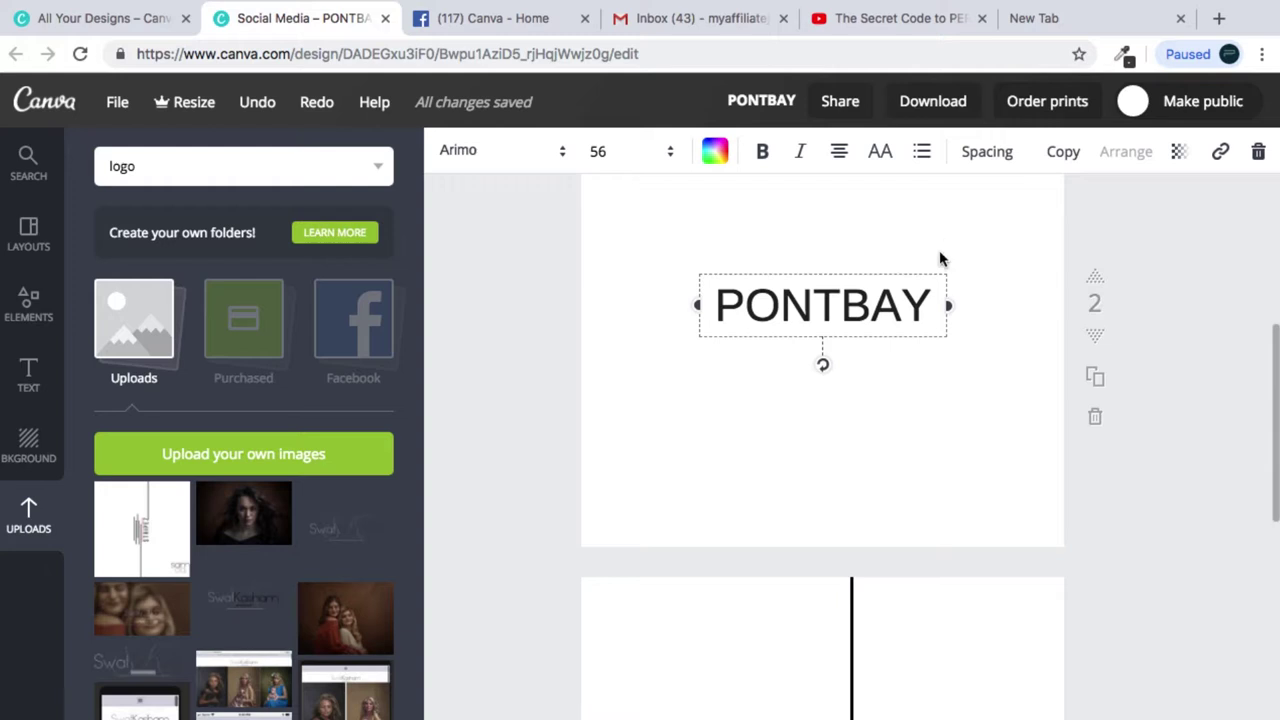
click(876, 310)
click(842, 312)
click(818, 310)
click(762, 303)
click(741, 302)
click(975, 151)
Step: Set PONTBAY's letter spacing to 140, widen its box, and recentre it on one line
click(986, 157)
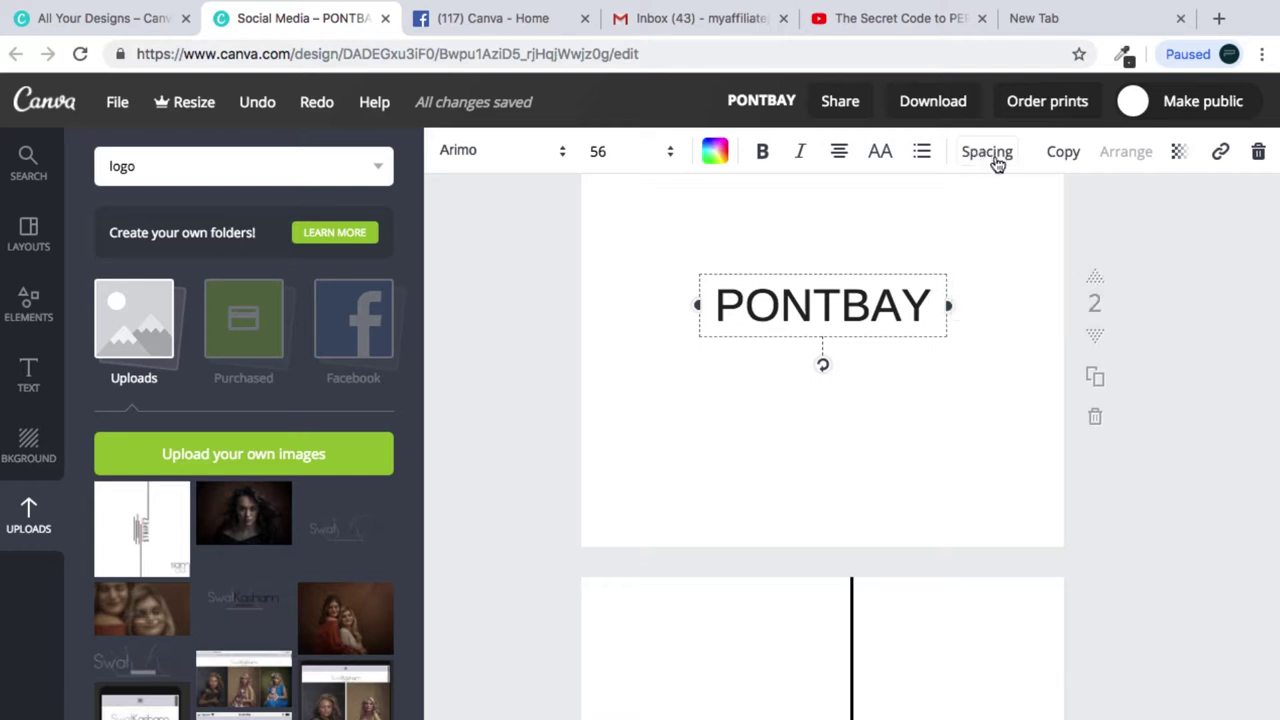
click(999, 166)
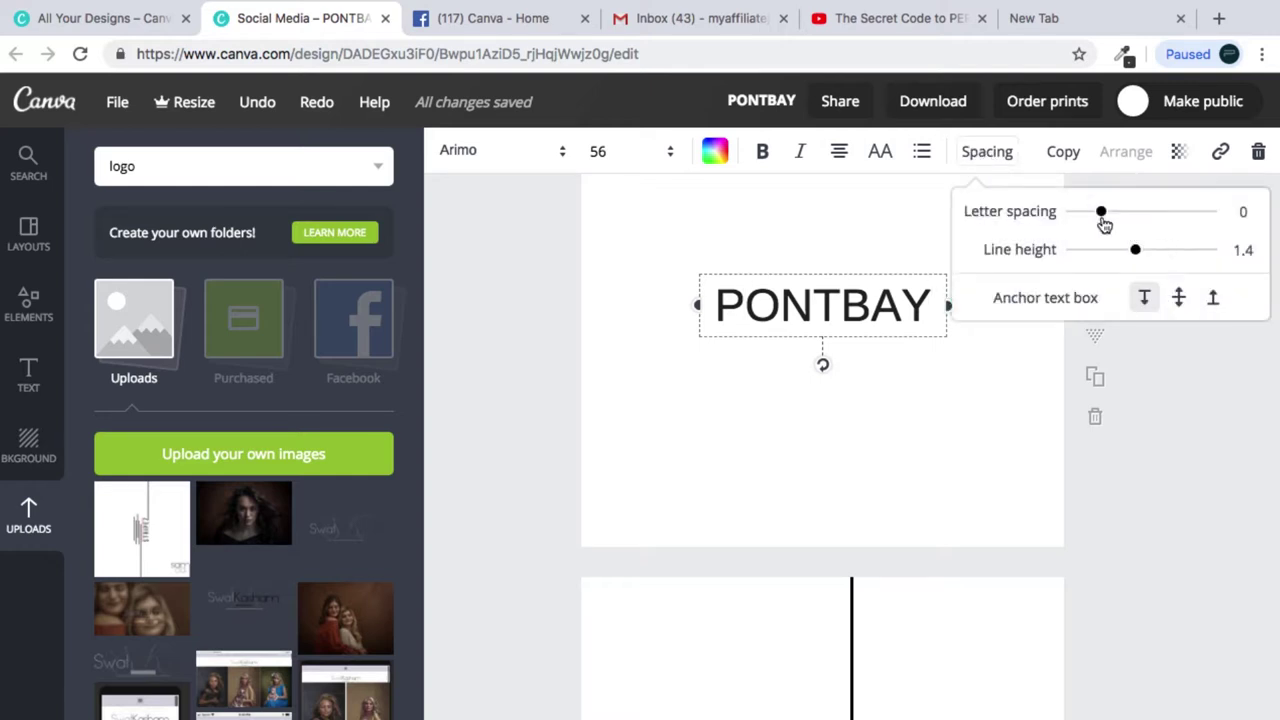
drag(1107, 222, 1131, 222)
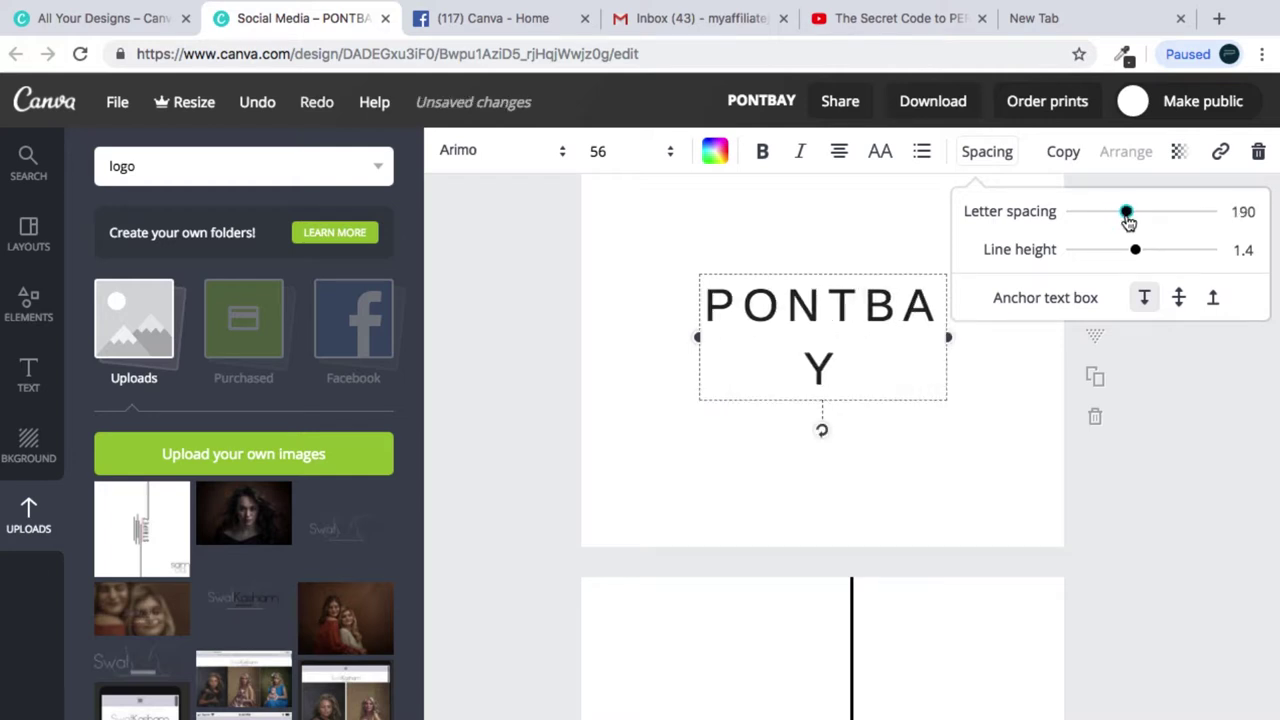
drag(1130, 220, 1226, 218)
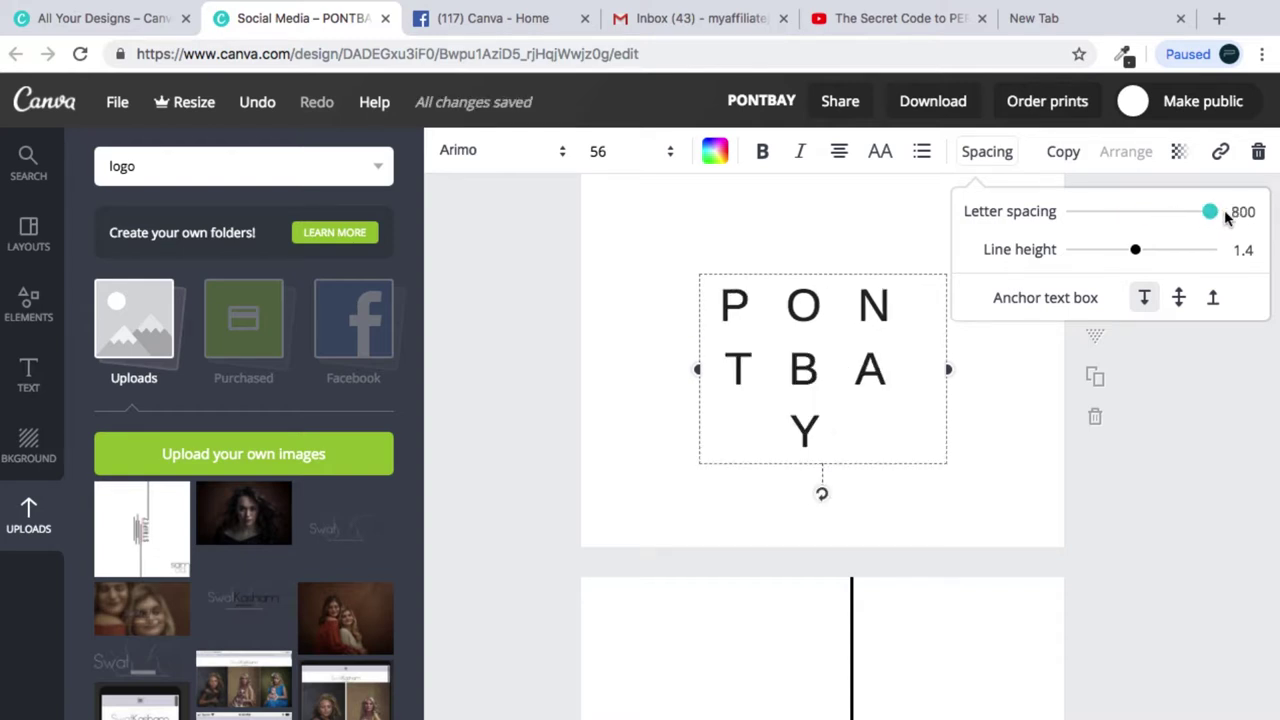
drag(1180, 223, 1042, 226)
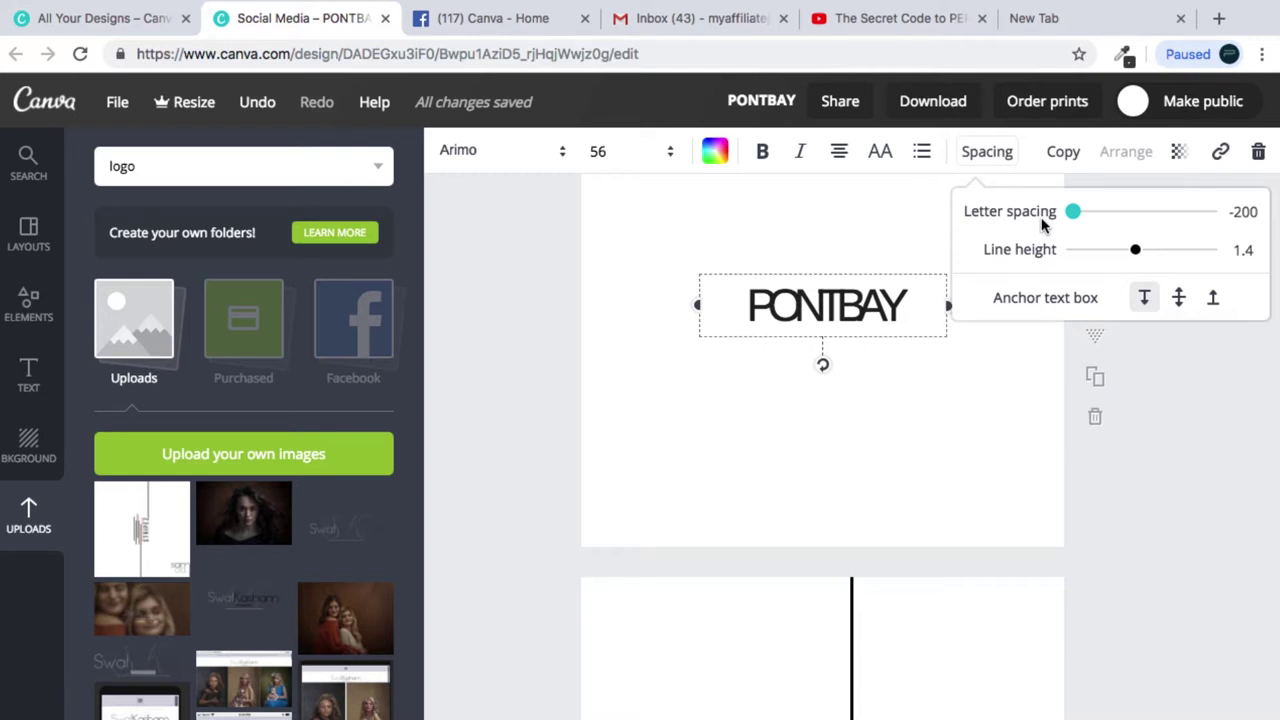
drag(1042, 226, 1120, 224)
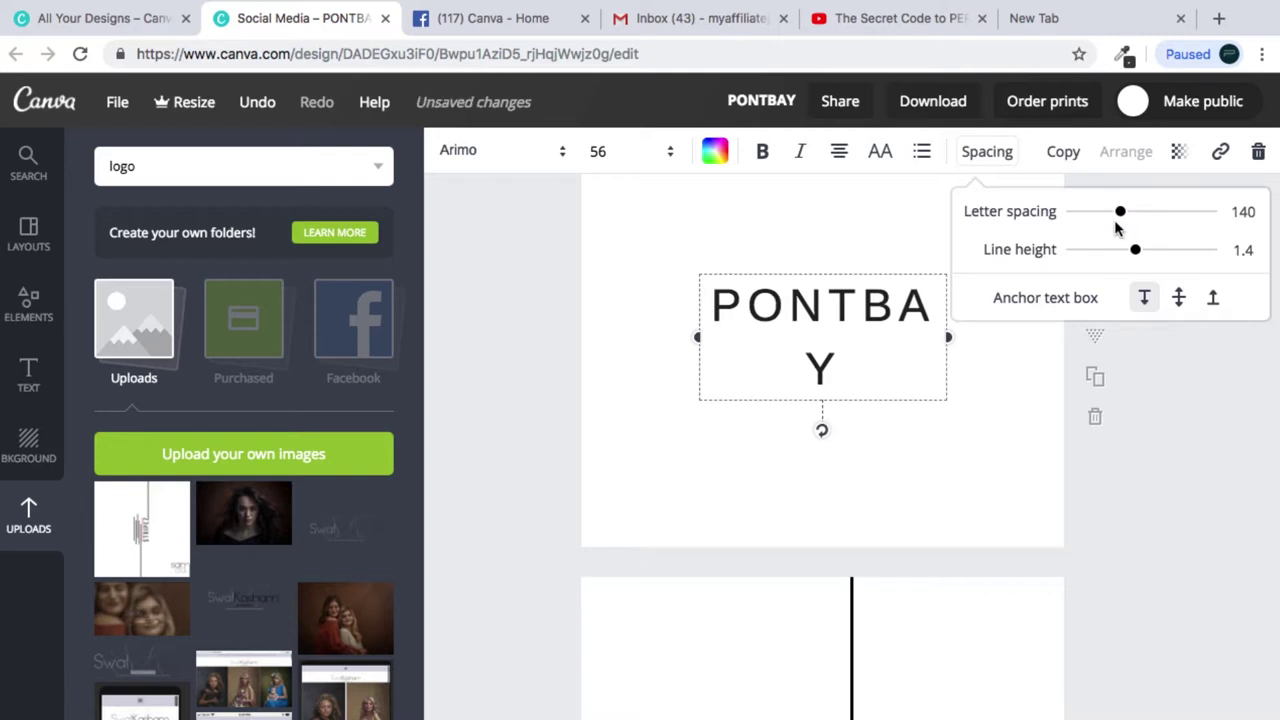
click(1188, 358)
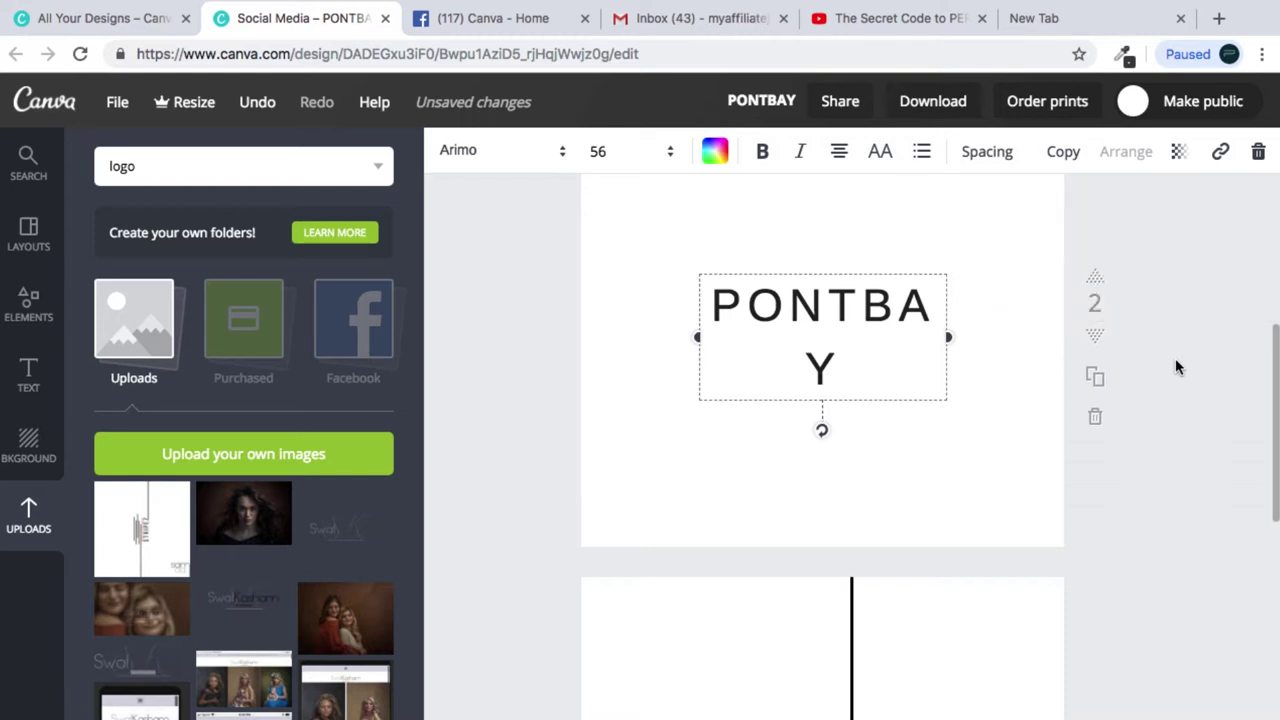
drag(951, 341, 981, 333)
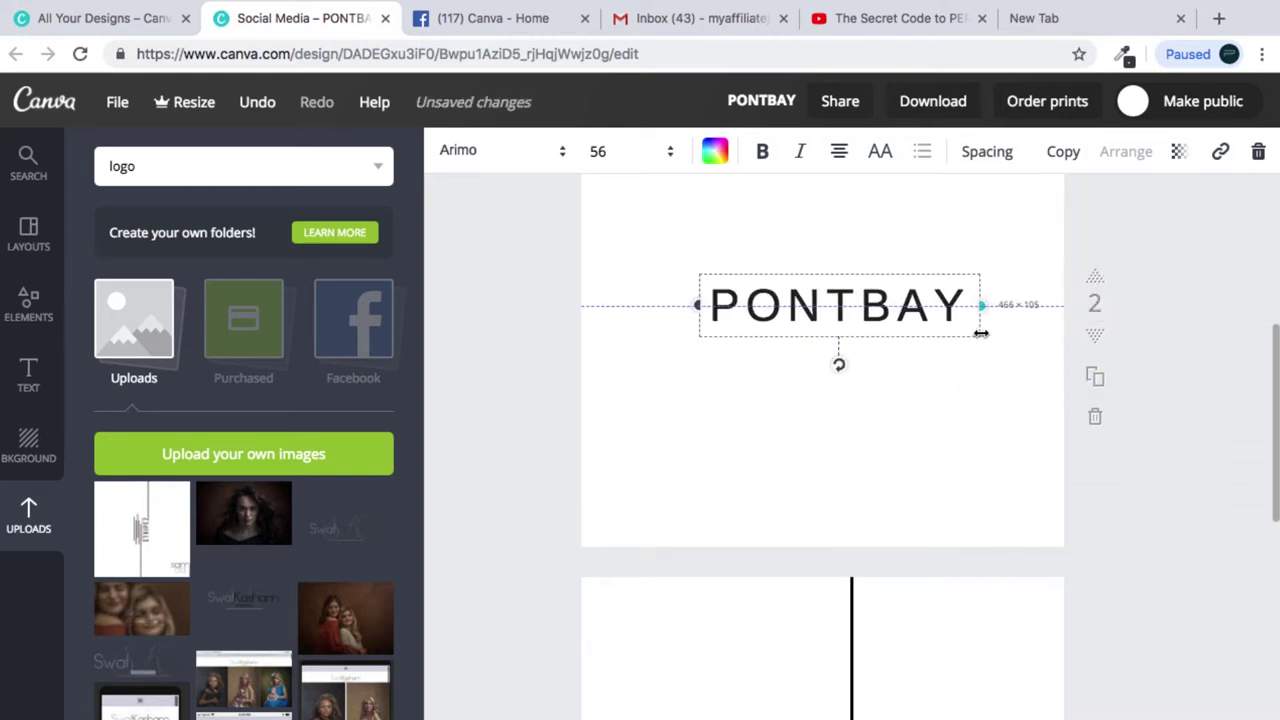
drag(883, 306, 838, 311)
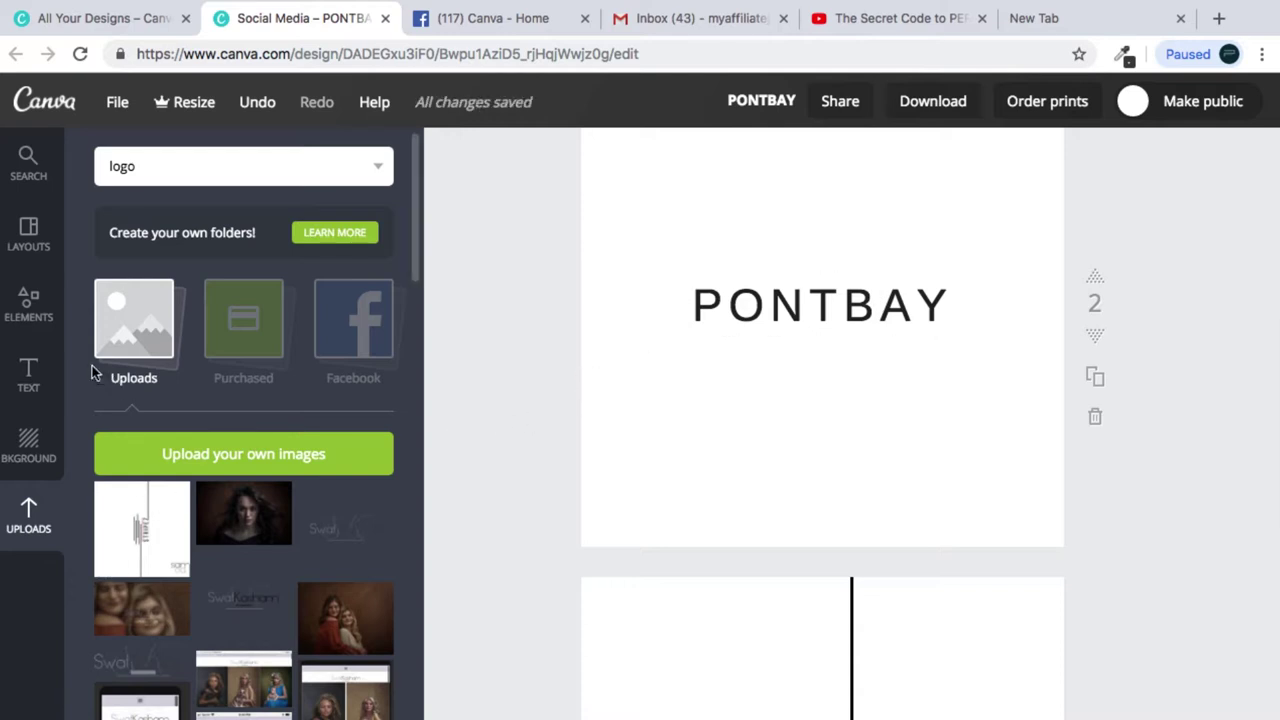
Step: Make the middle letters NTB of PONTBAY bold, leaving the rest regular
click(29, 305)
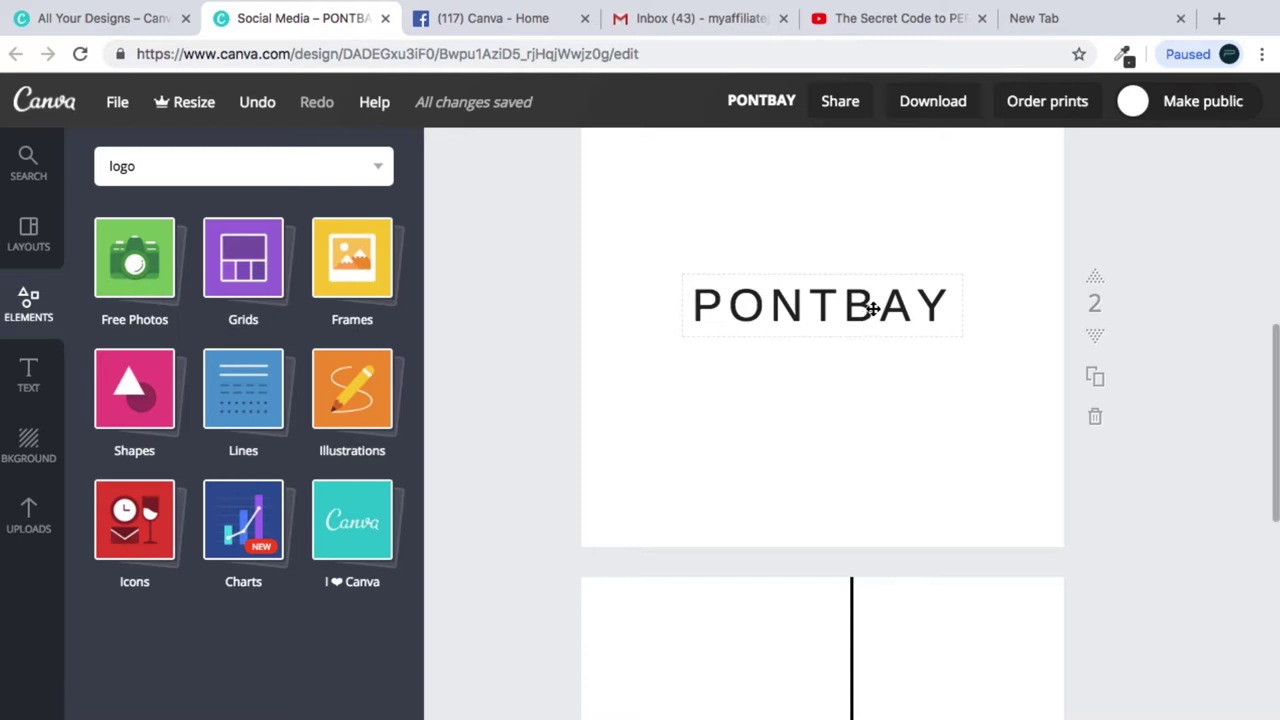
drag(877, 310, 779, 310)
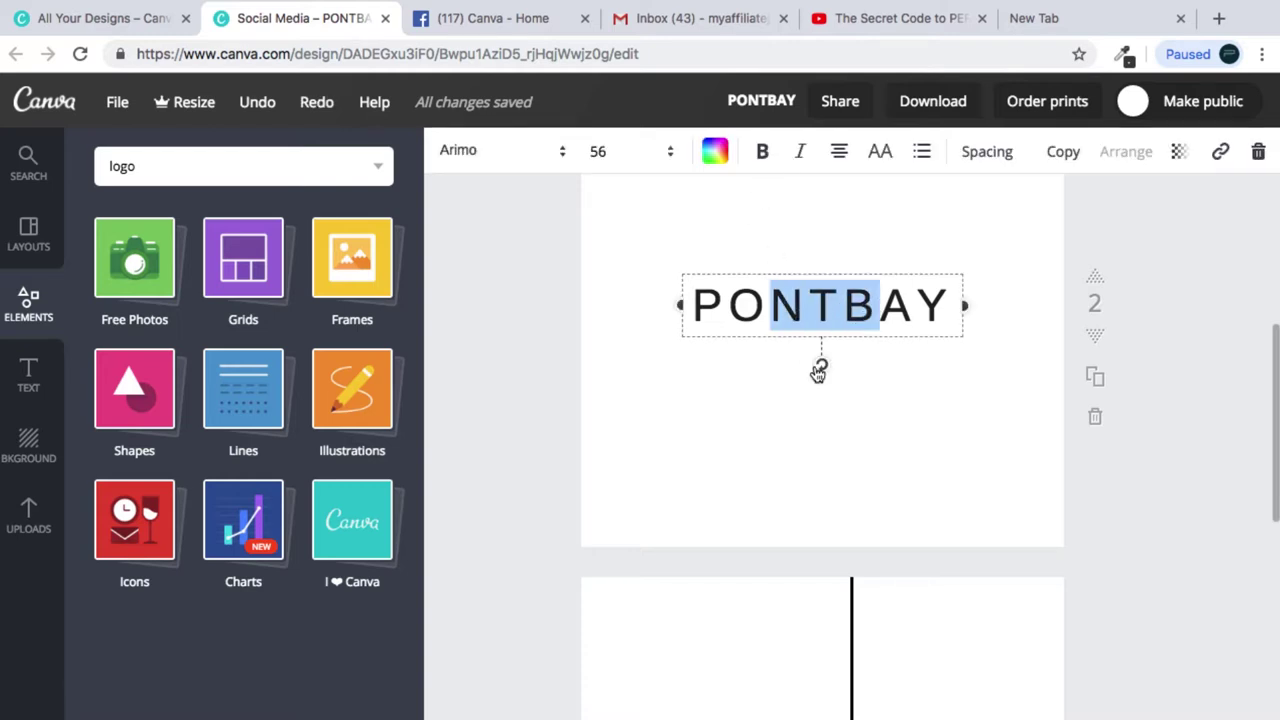
click(764, 156)
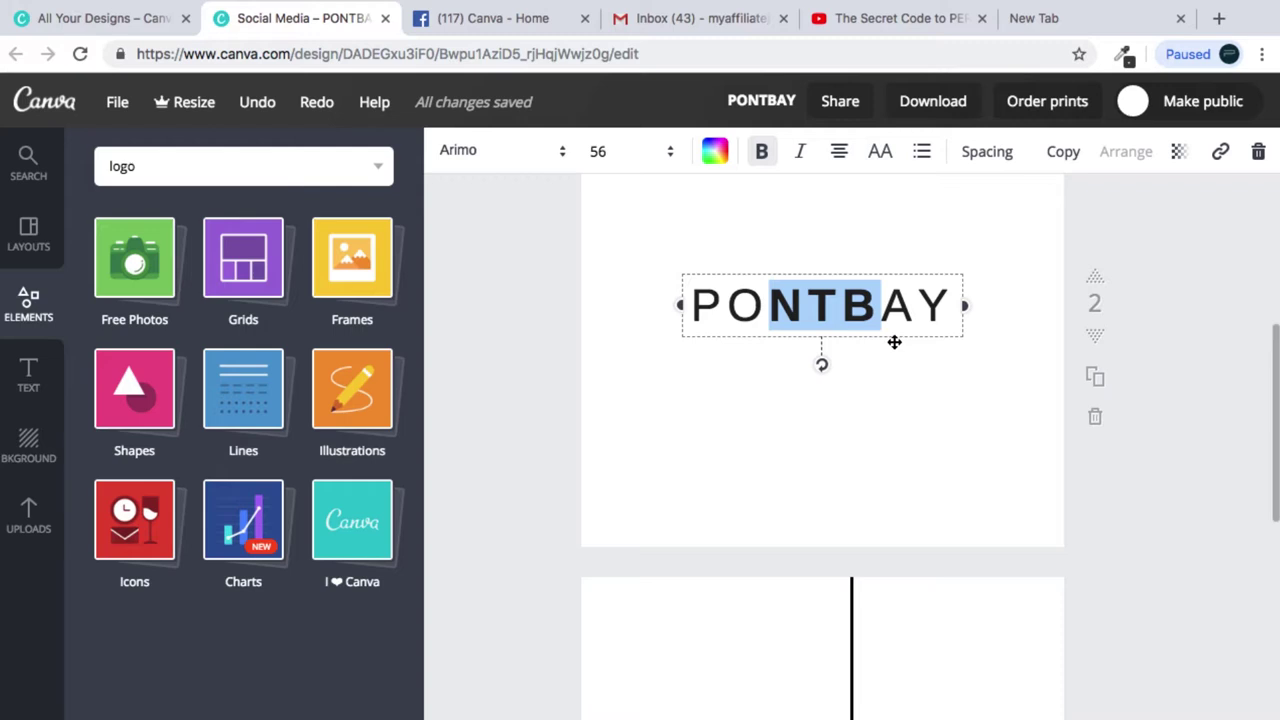
click(893, 272)
click(876, 307)
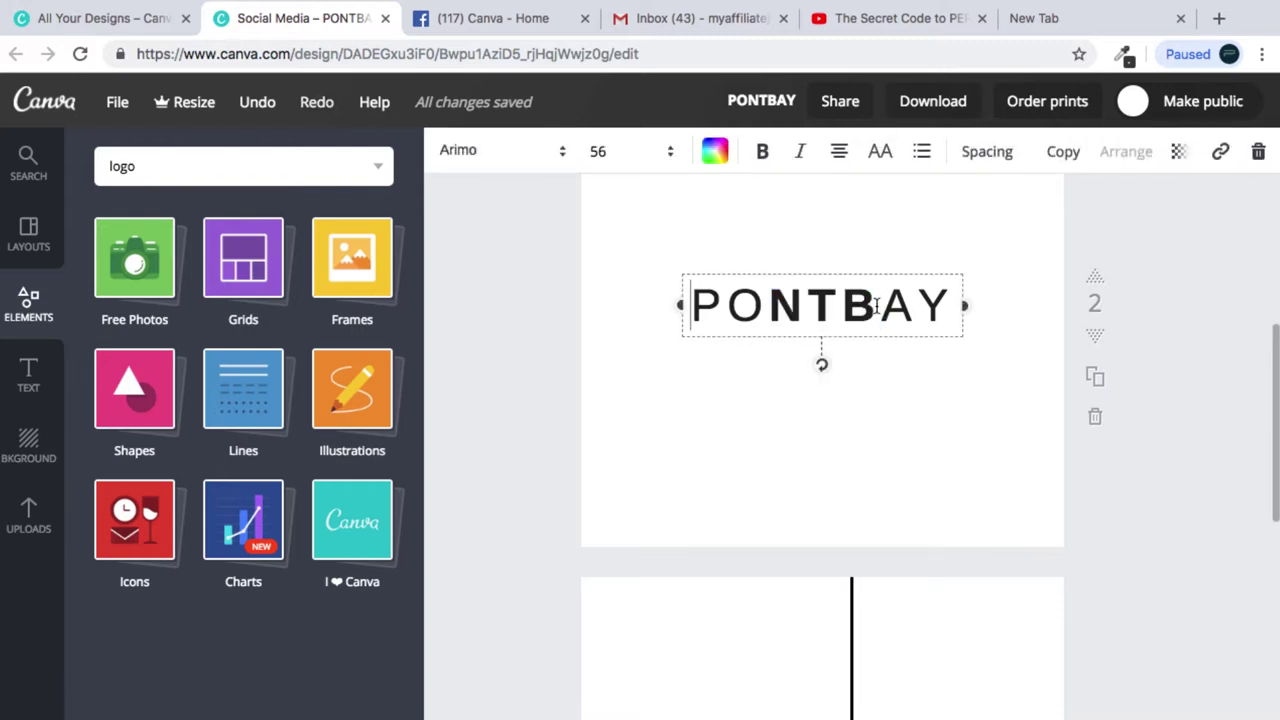
drag(880, 305, 770, 306)
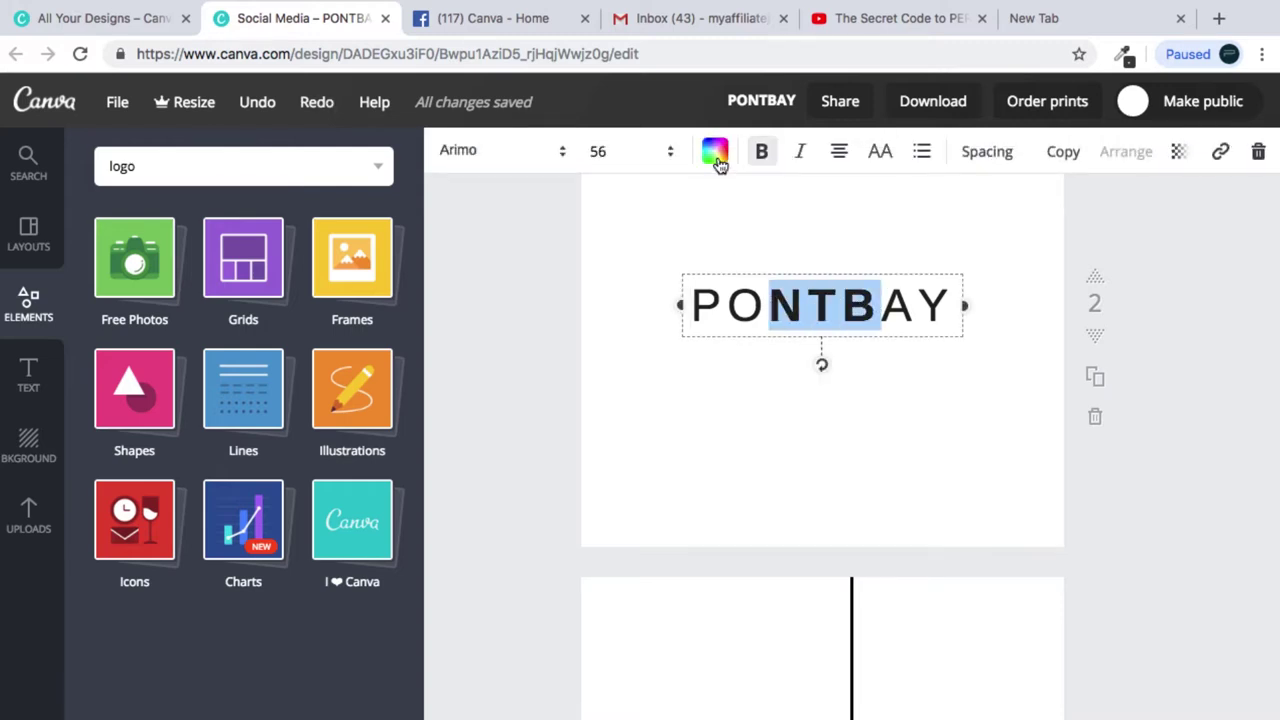
click(714, 151)
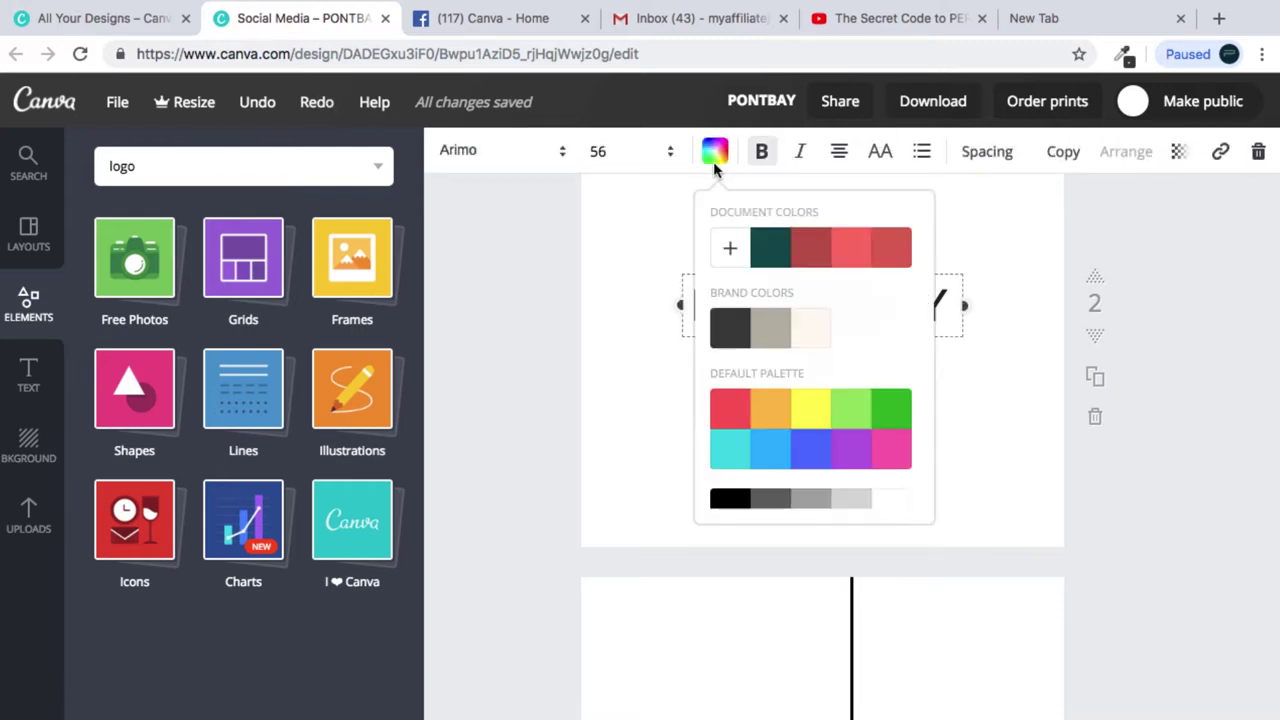
click(796, 342)
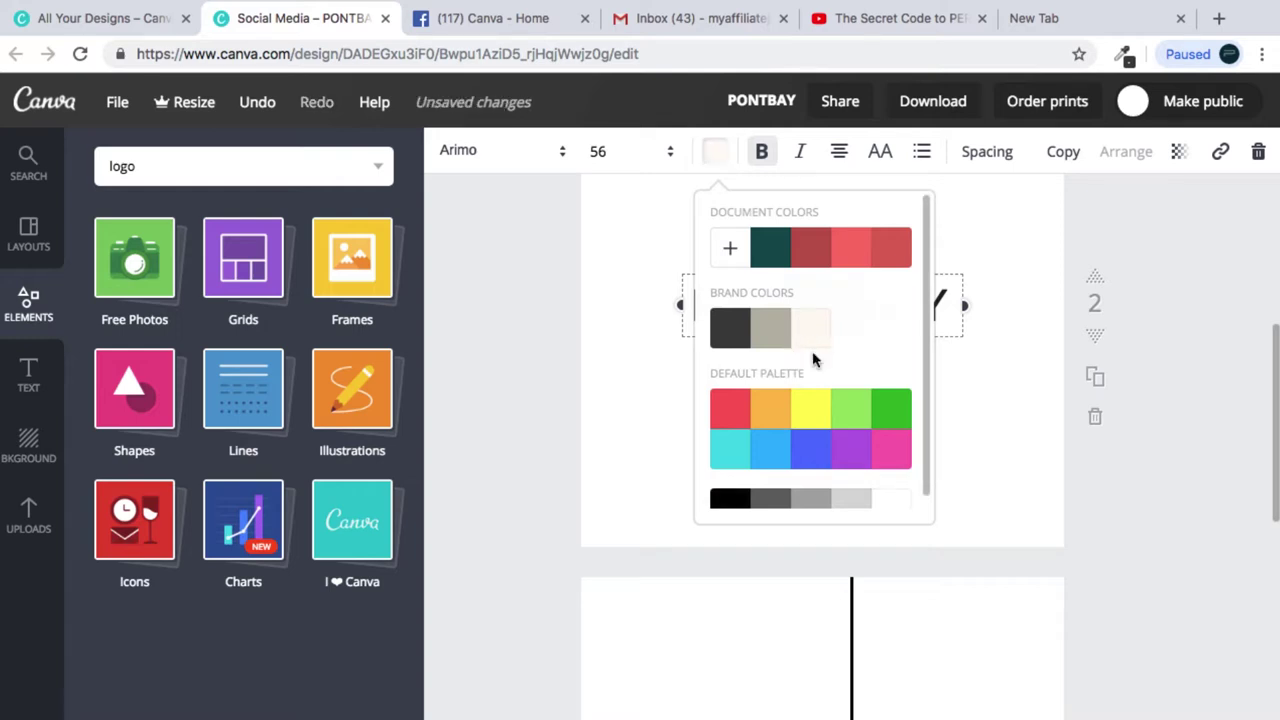
click(858, 502)
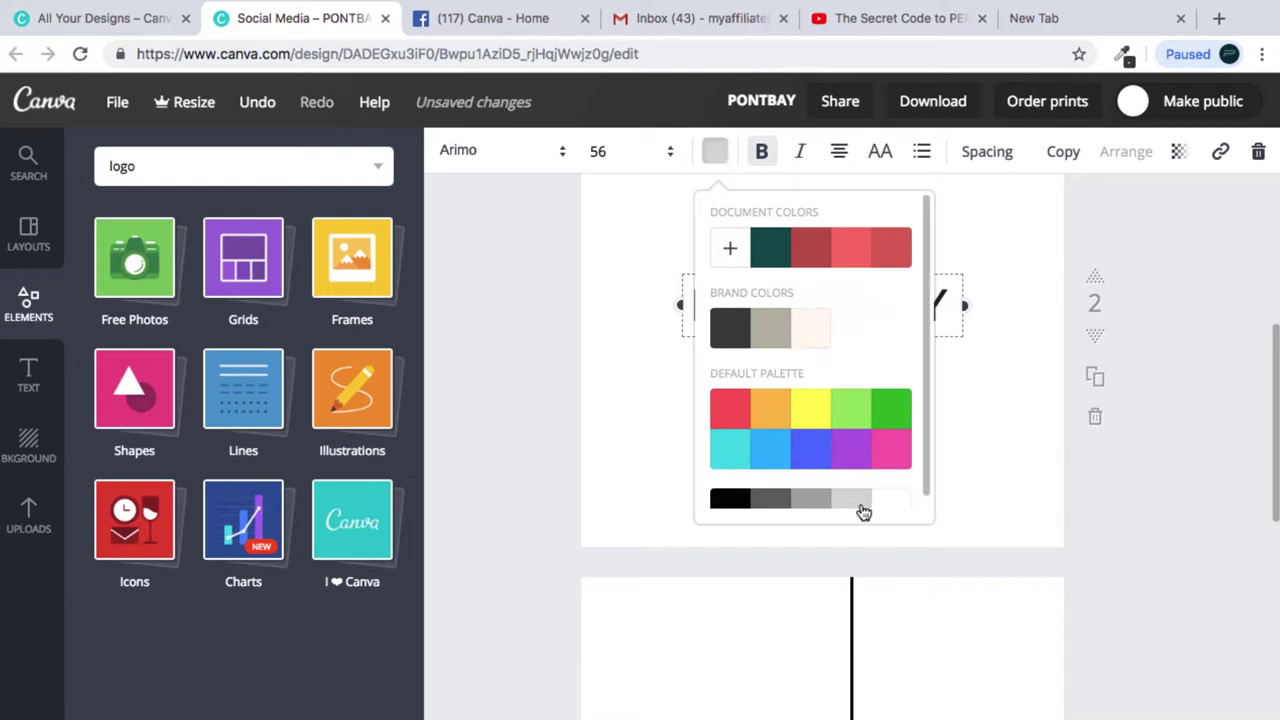
click(968, 446)
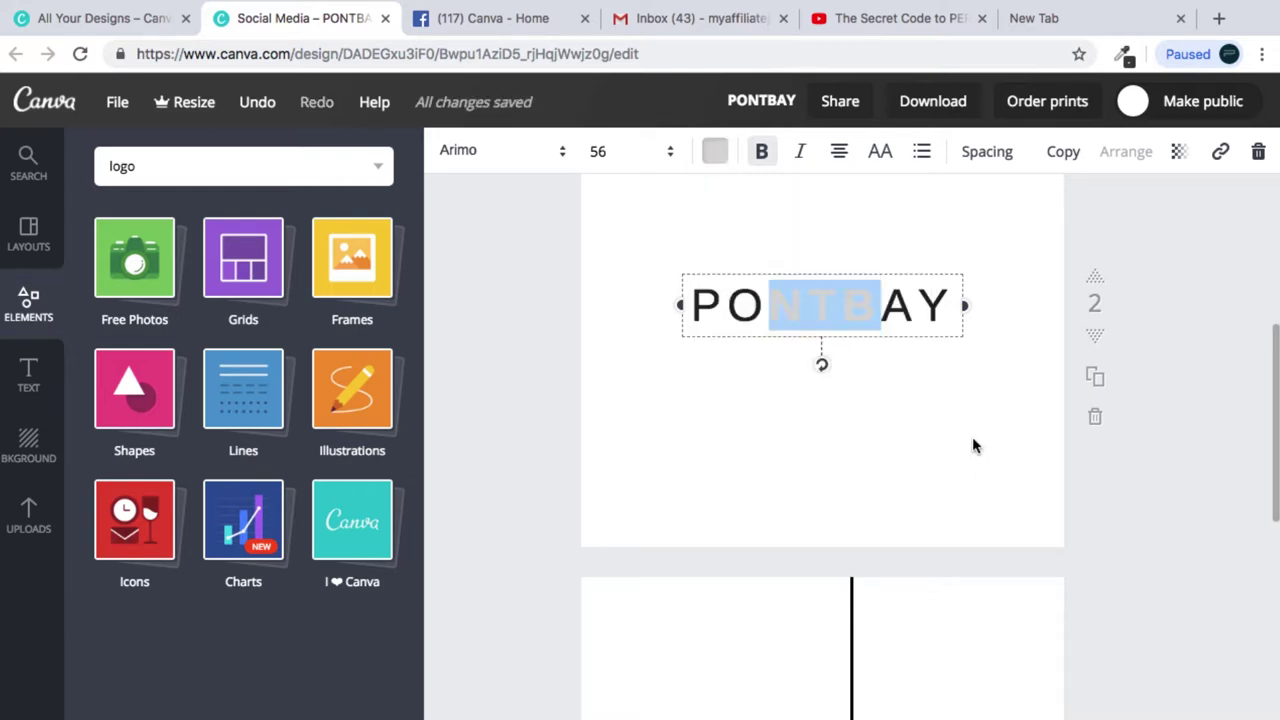
click(716, 160)
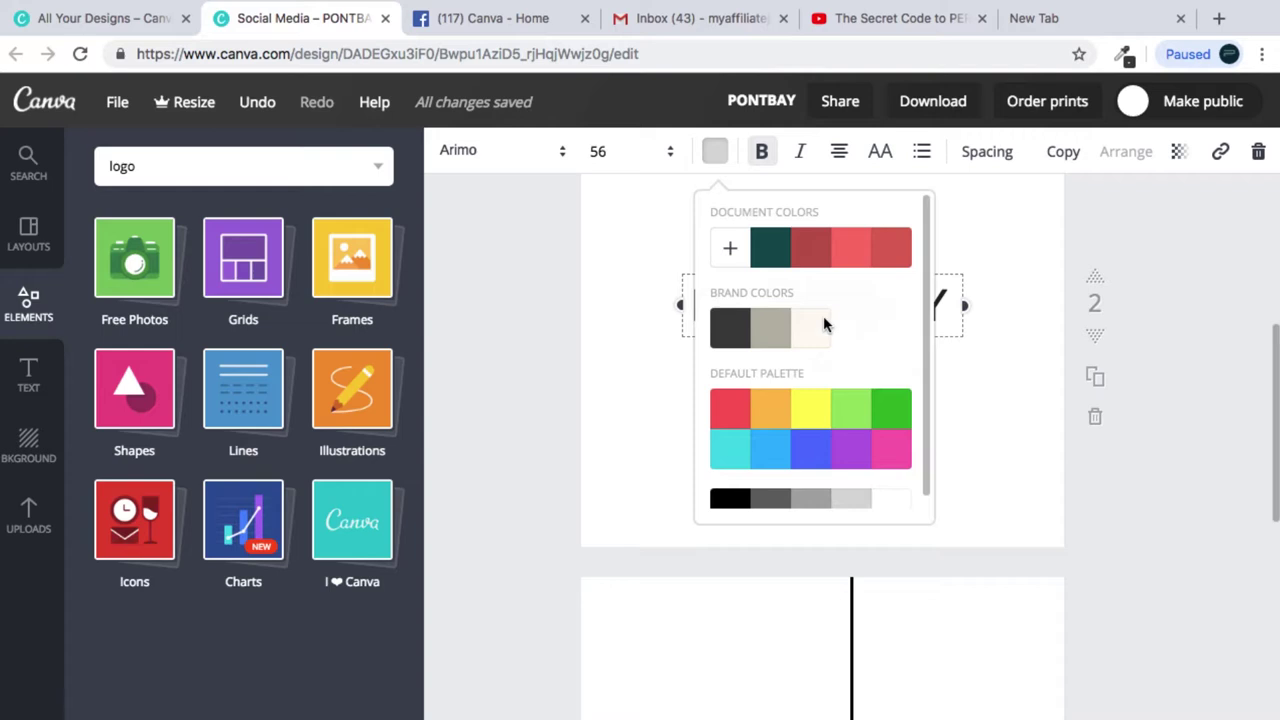
click(739, 257)
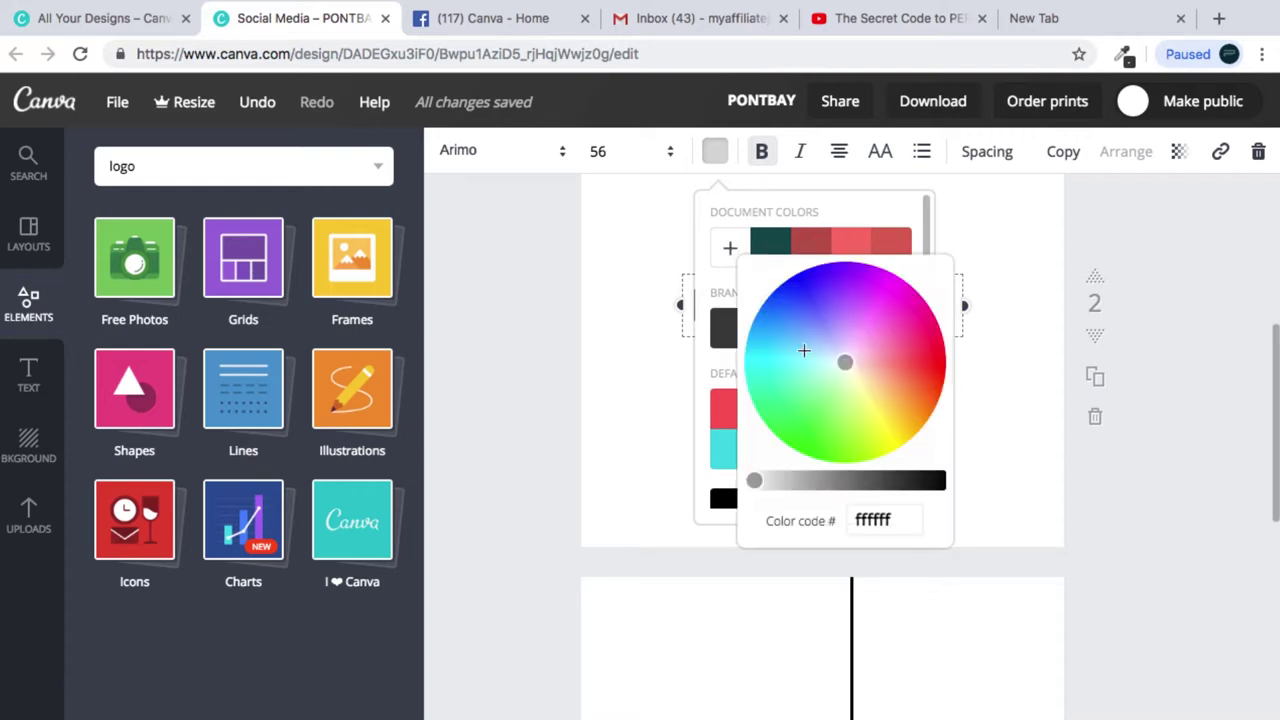
click(893, 520)
double_click(845, 521)
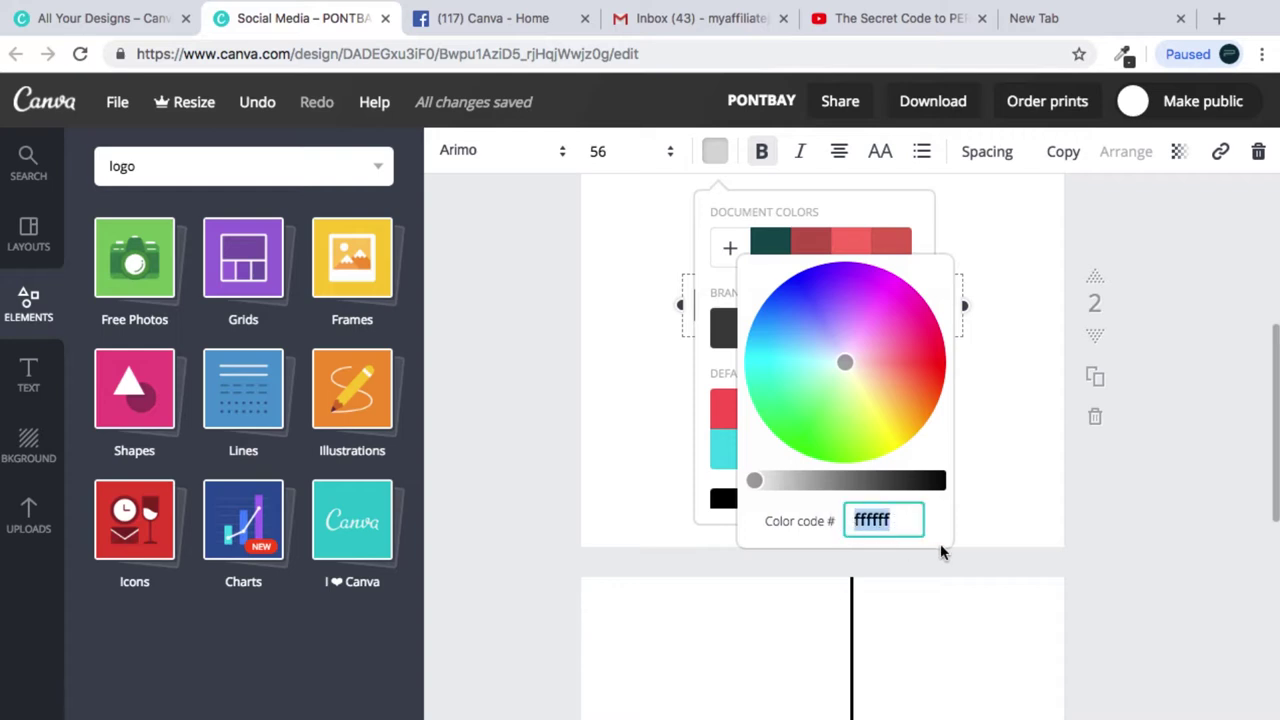
click(1013, 494)
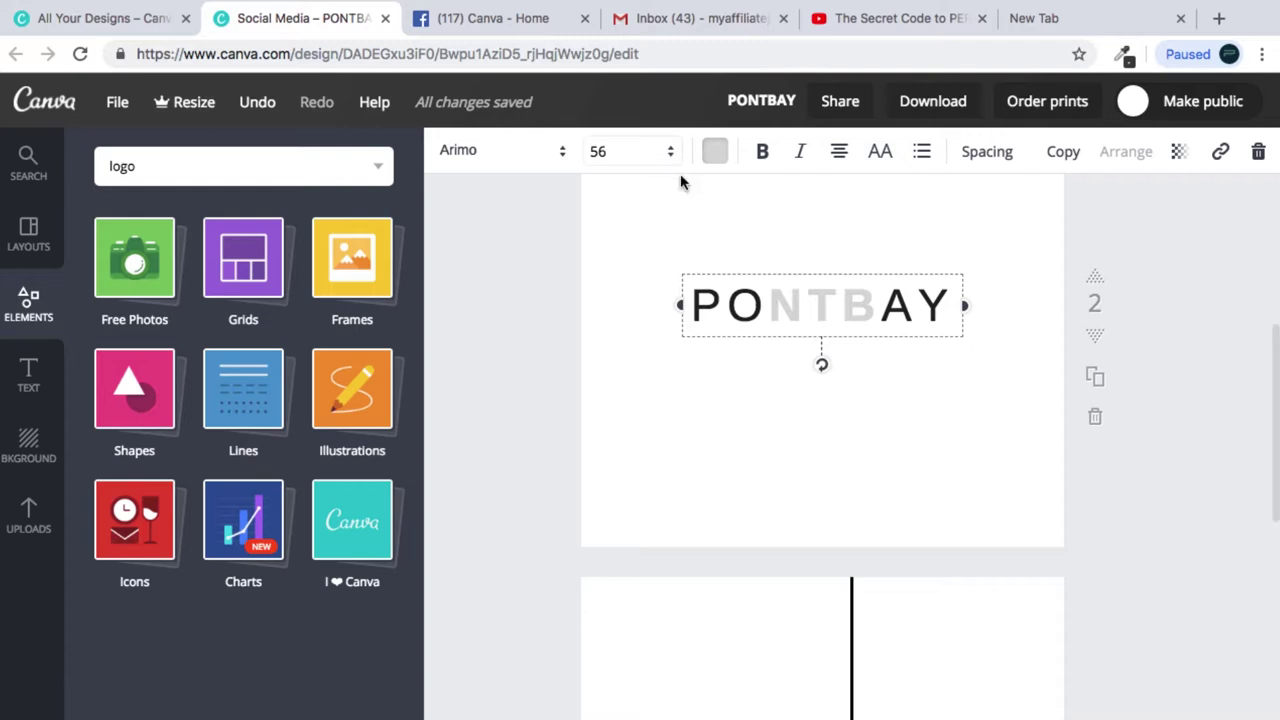
click(715, 151)
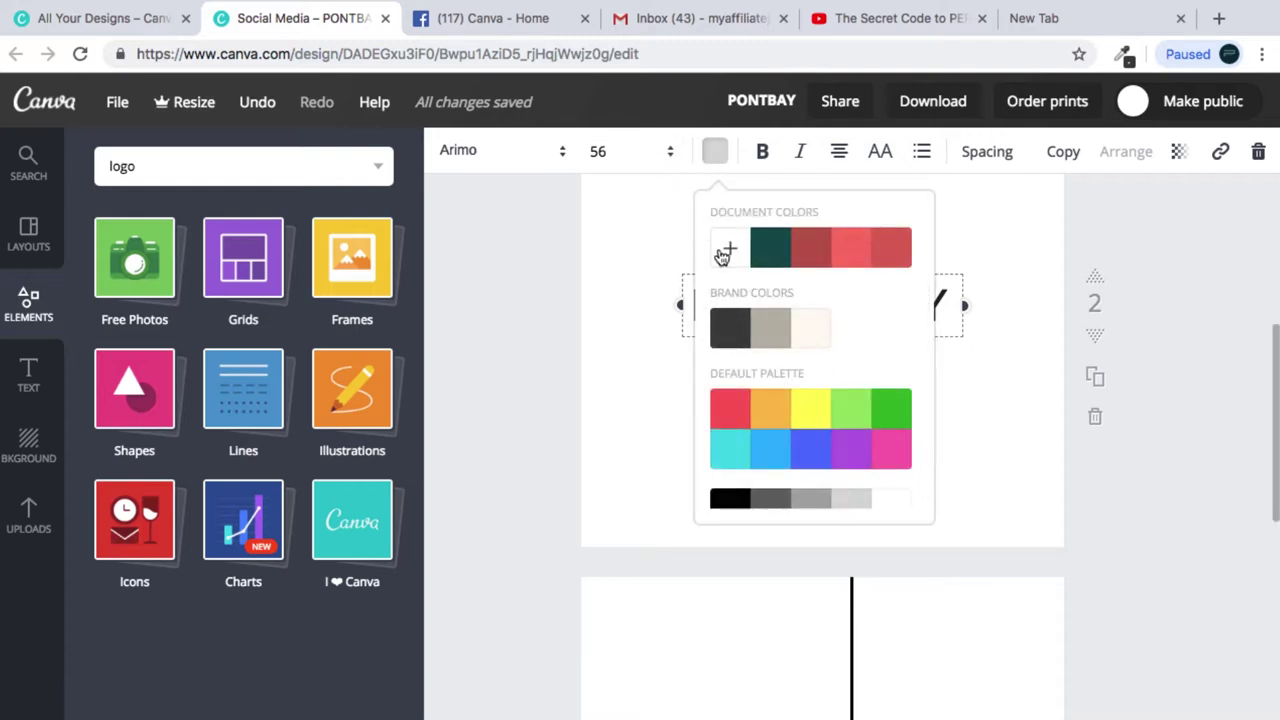
click(729, 249)
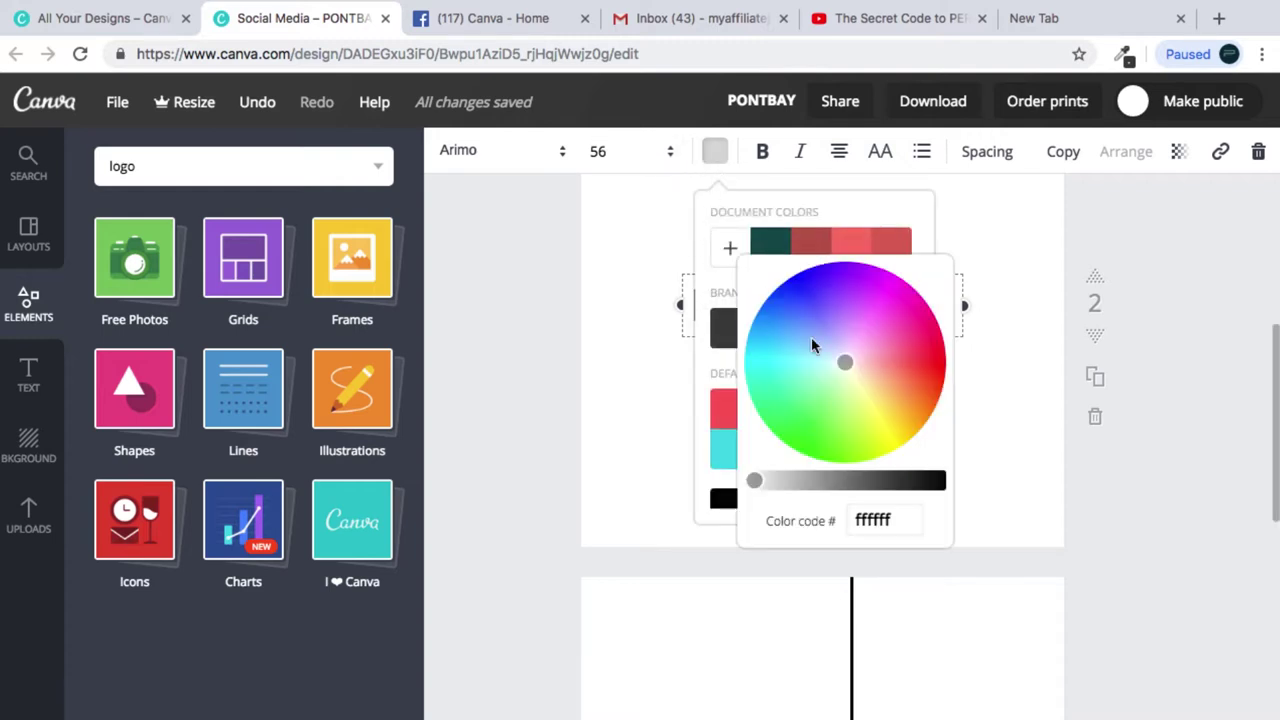
click(895, 519)
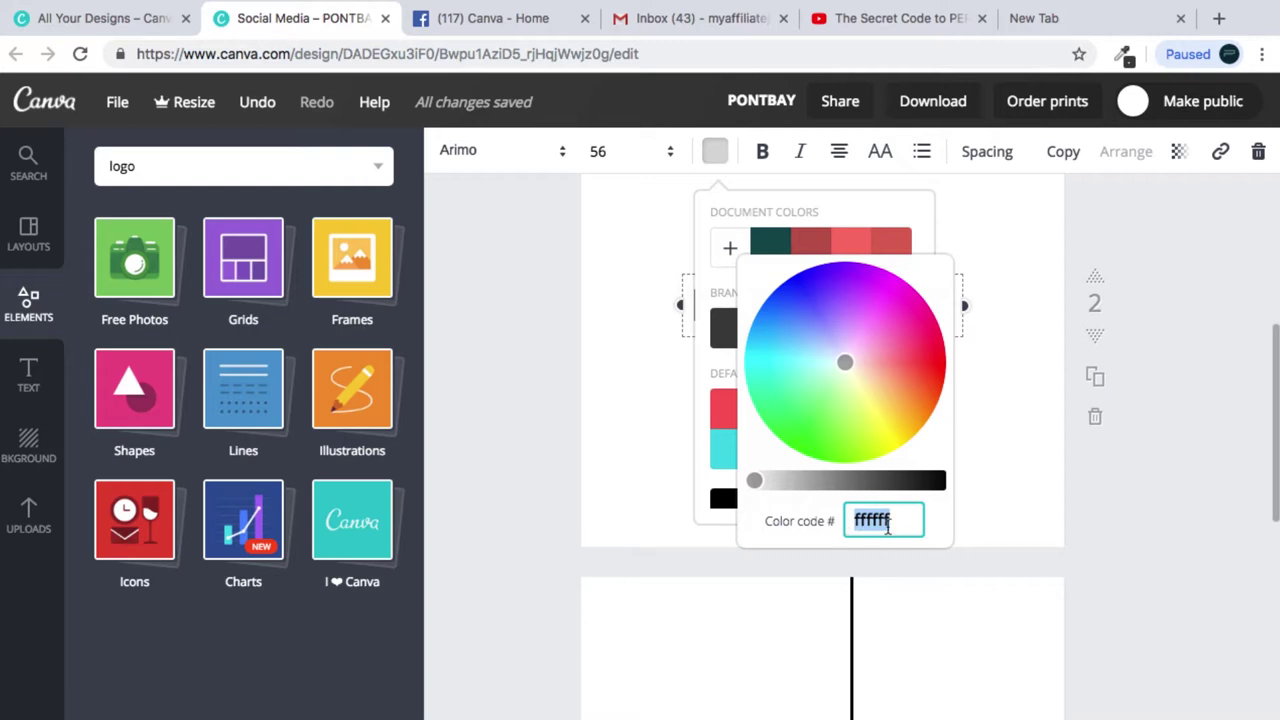
click(1025, 508)
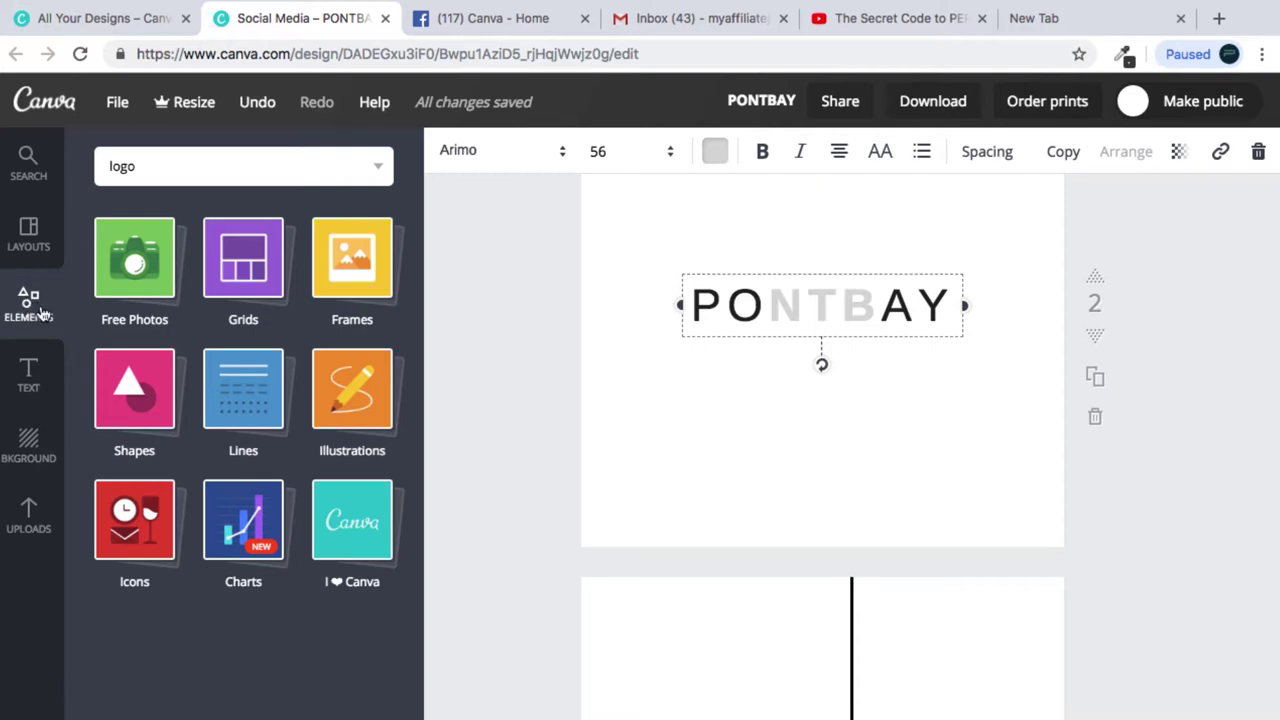
Step: Add a solid dark rounded square from Shapes, discarding a mistakenly added square frame
click(150, 400)
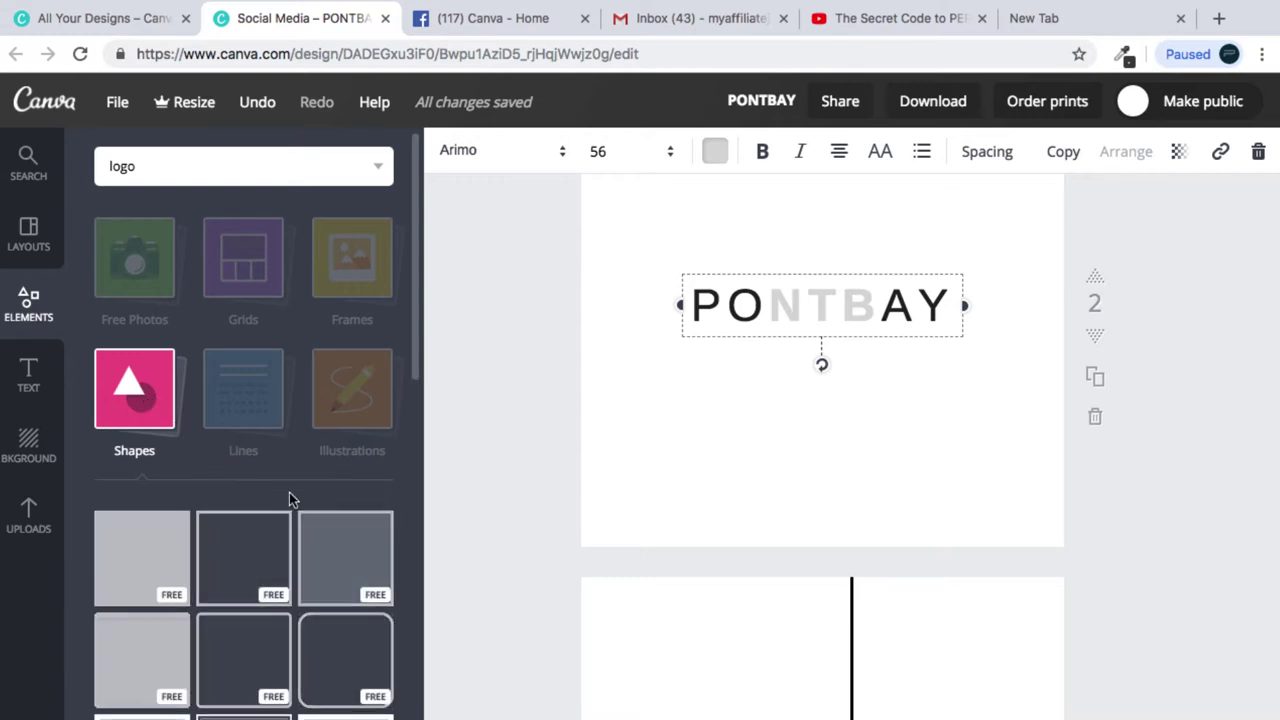
drag(416, 343, 416, 387)
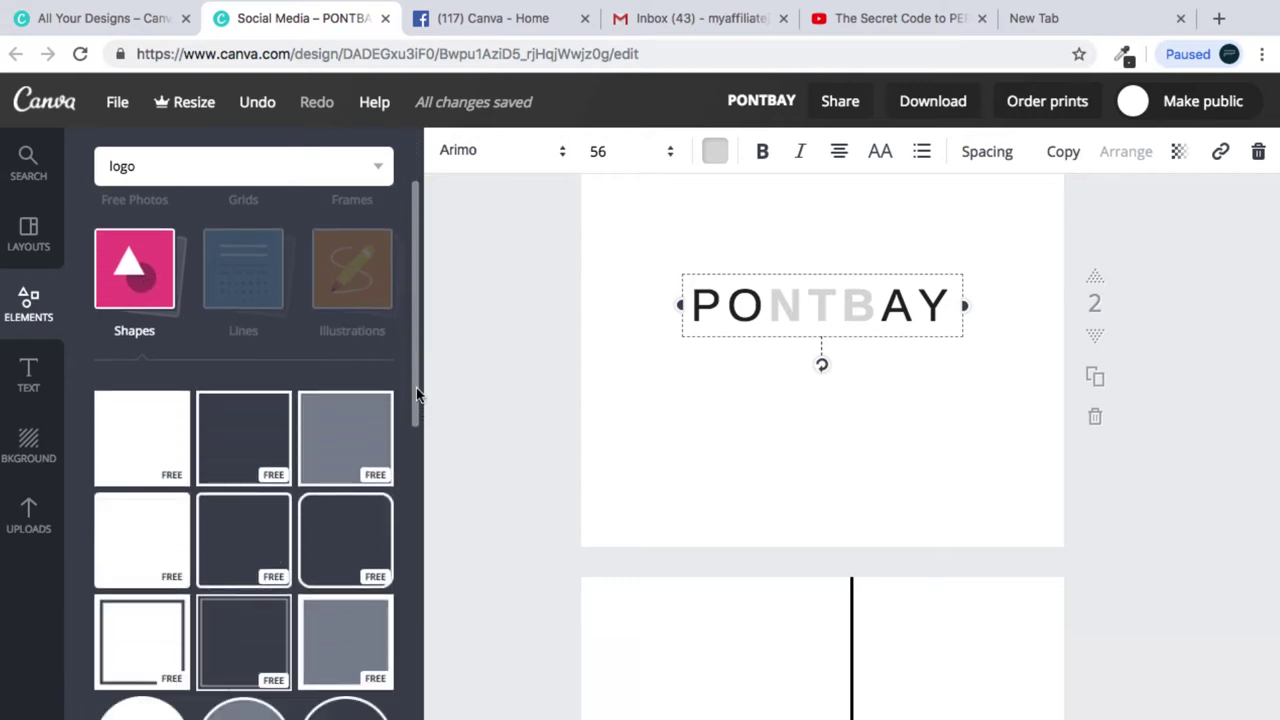
click(244, 455)
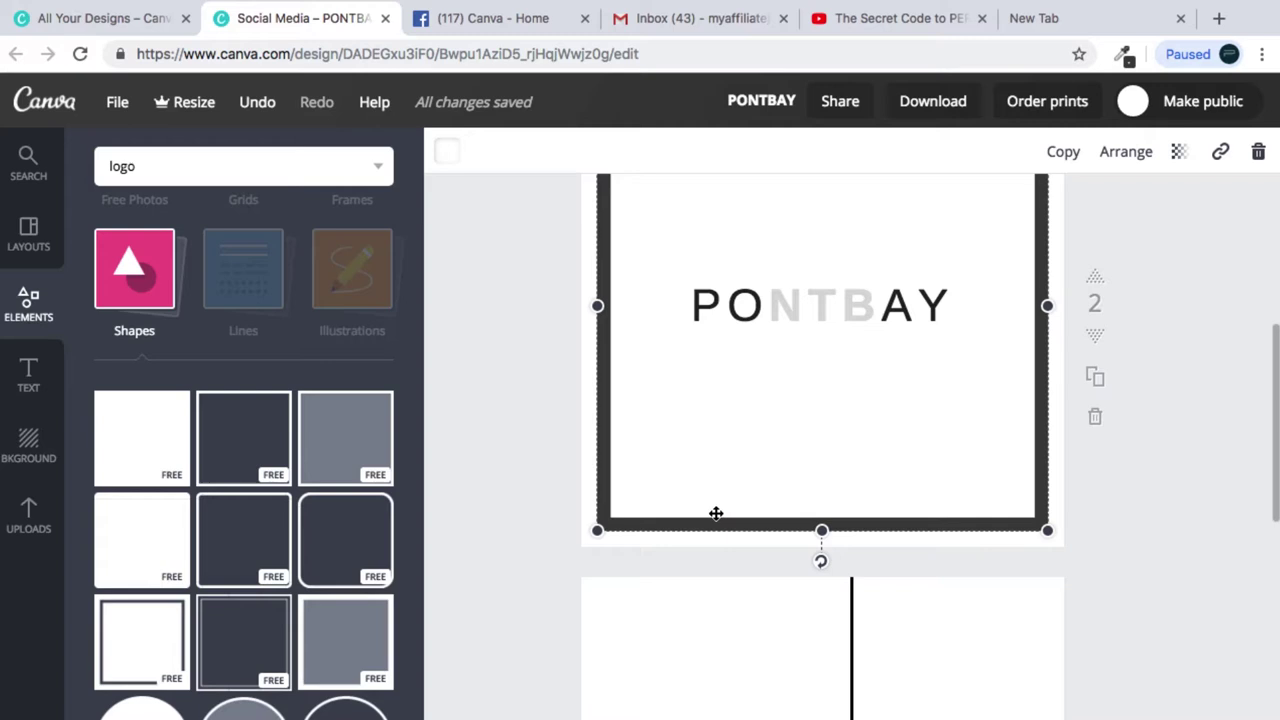
key(Delete)
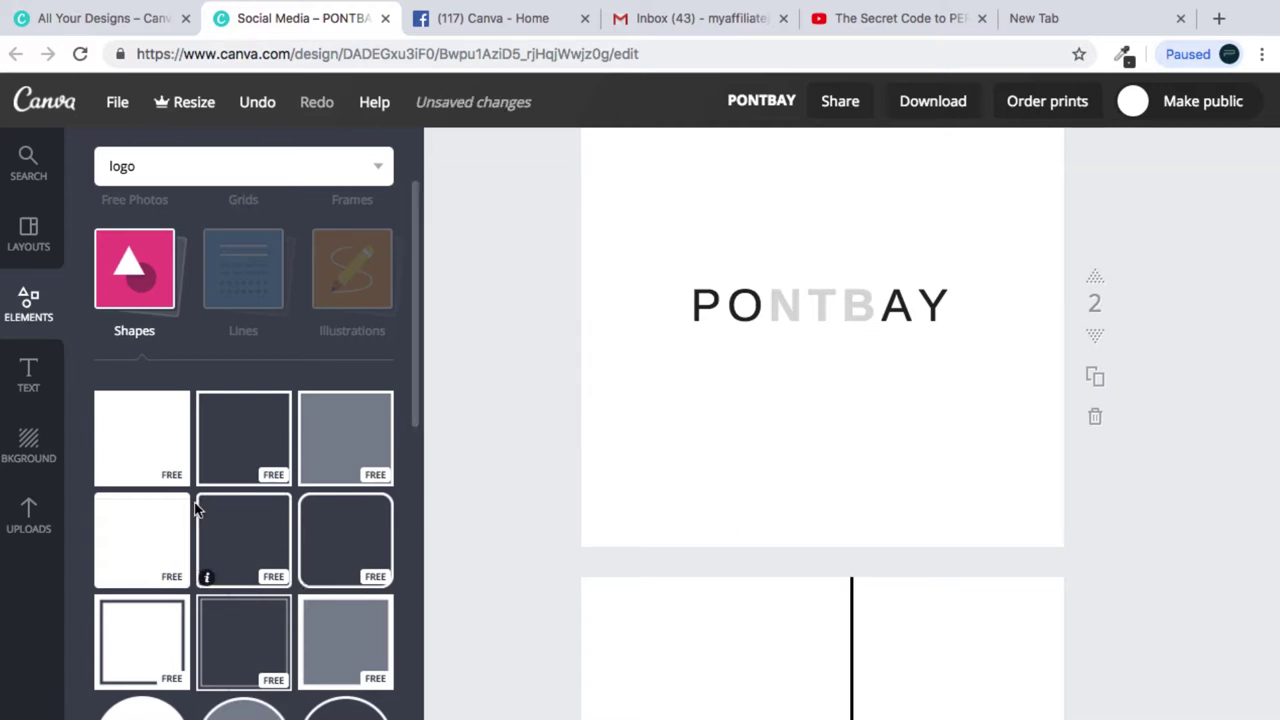
click(156, 546)
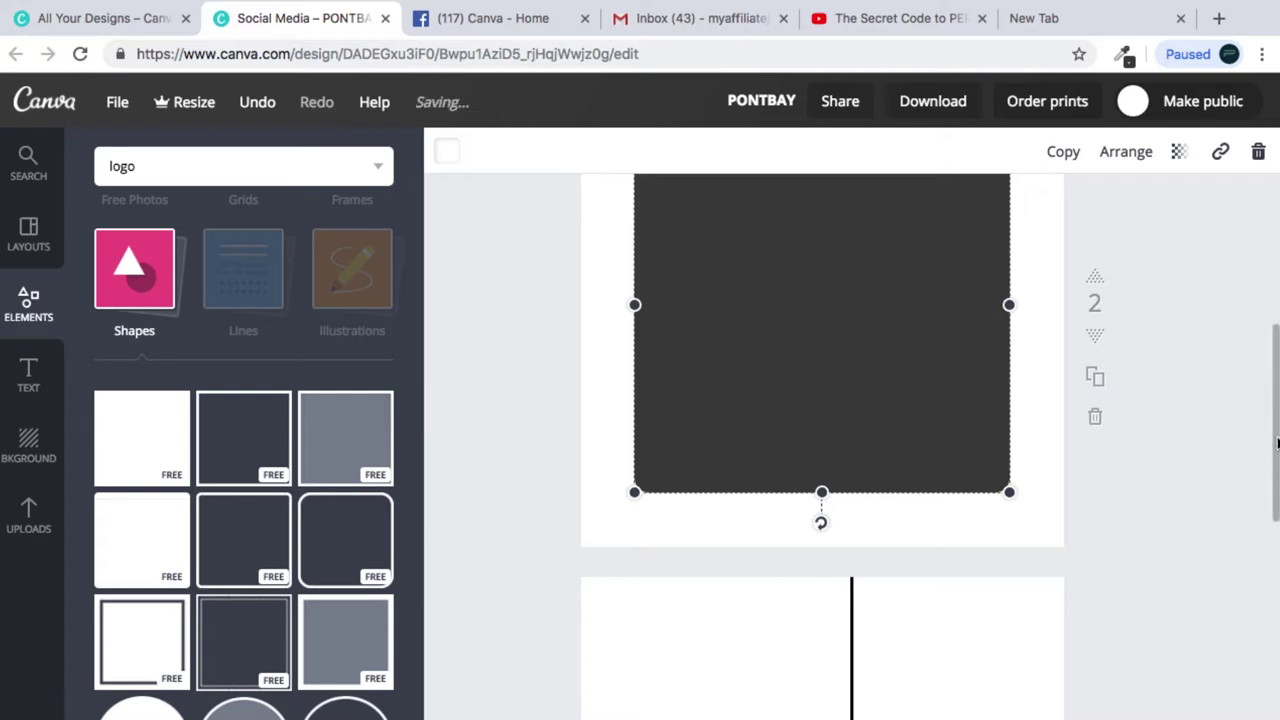
scroll(1278, 443, down, 3)
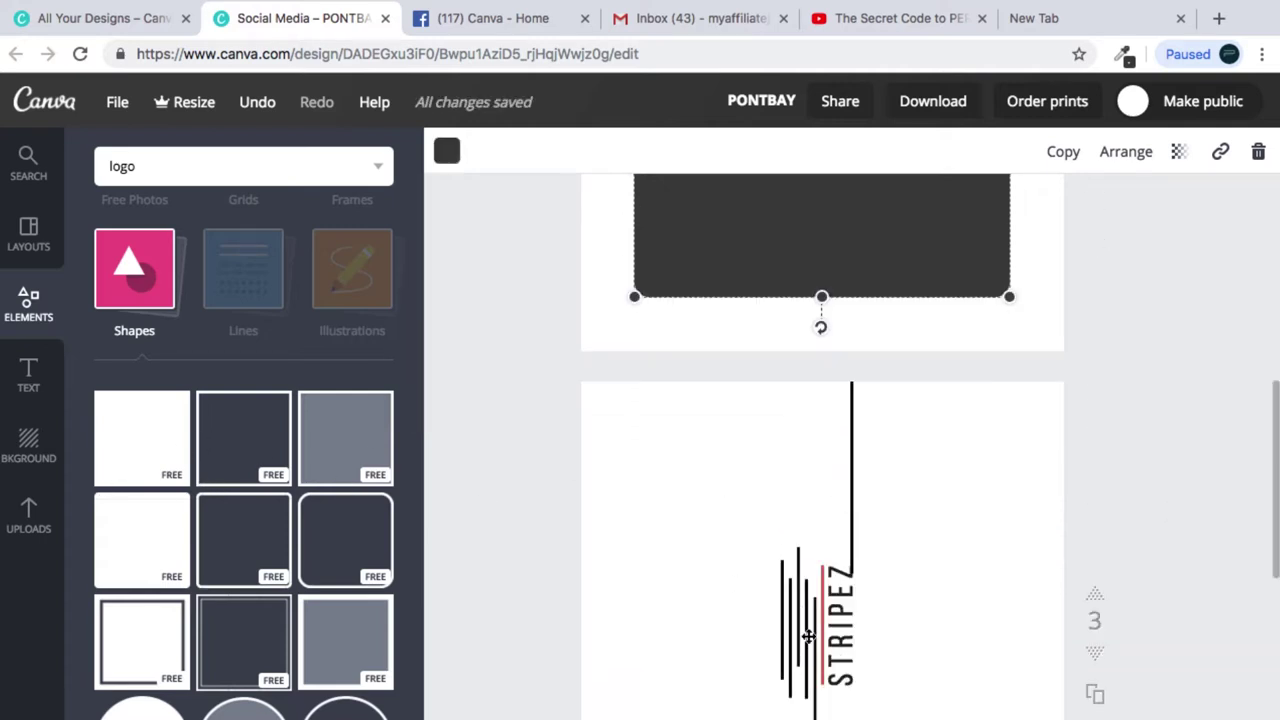
drag(1272, 483, 1271, 347)
Step: Resize the rounded rectangle into a pill covering only the NTB letters between PO and AY
drag(822, 350, 822, 515)
drag(822, 718, 822, 559)
drag(636, 537, 763, 538)
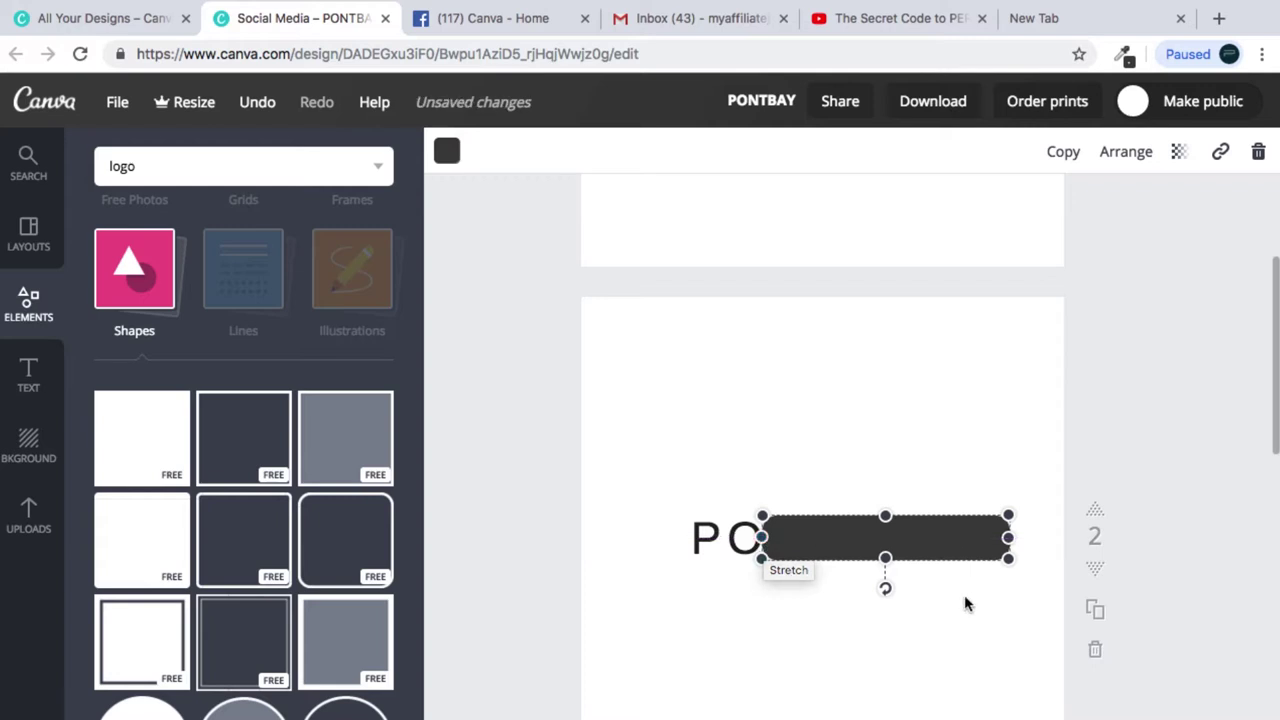
drag(1012, 537, 885, 556)
click(790, 602)
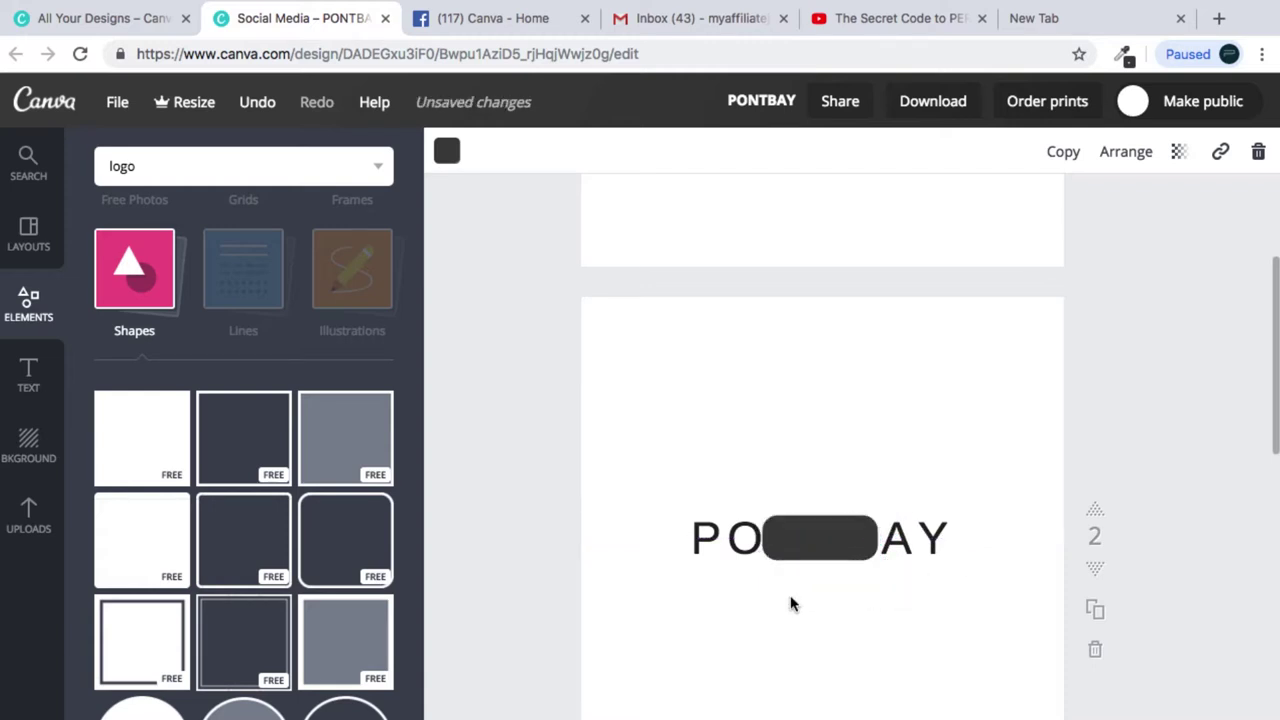
click(814, 568)
drag(819, 560, 820, 556)
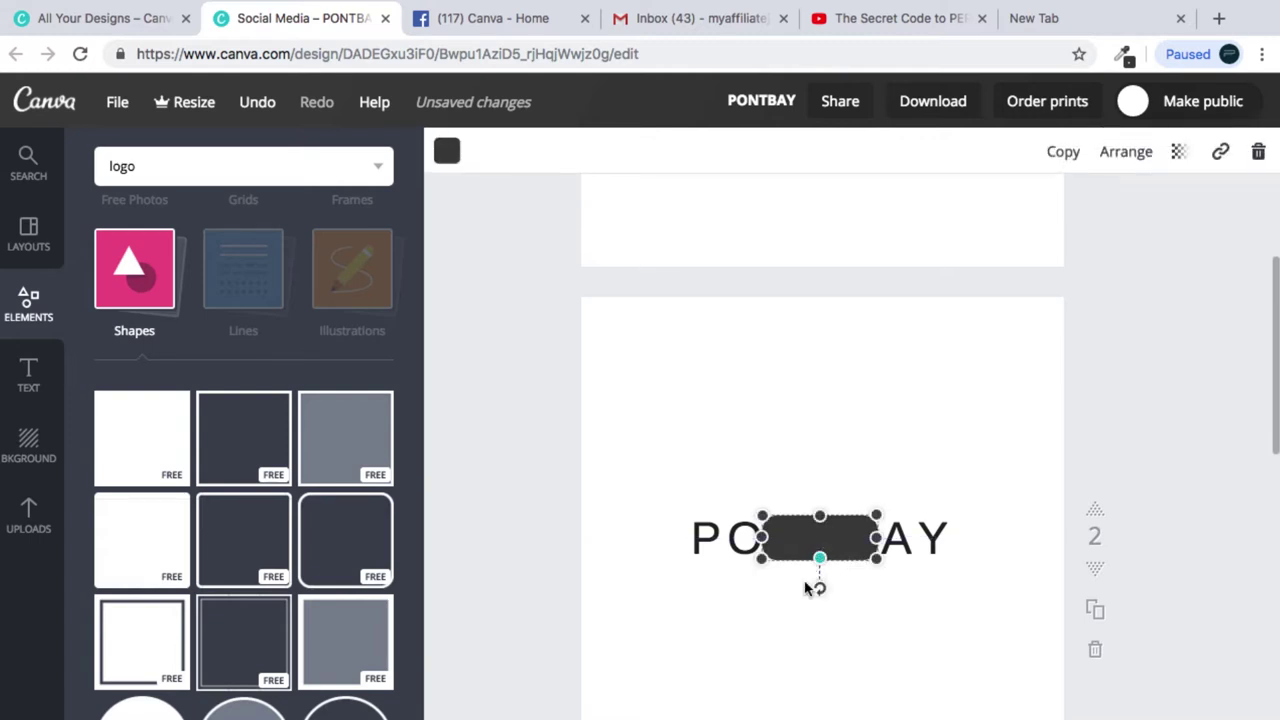
click(903, 626)
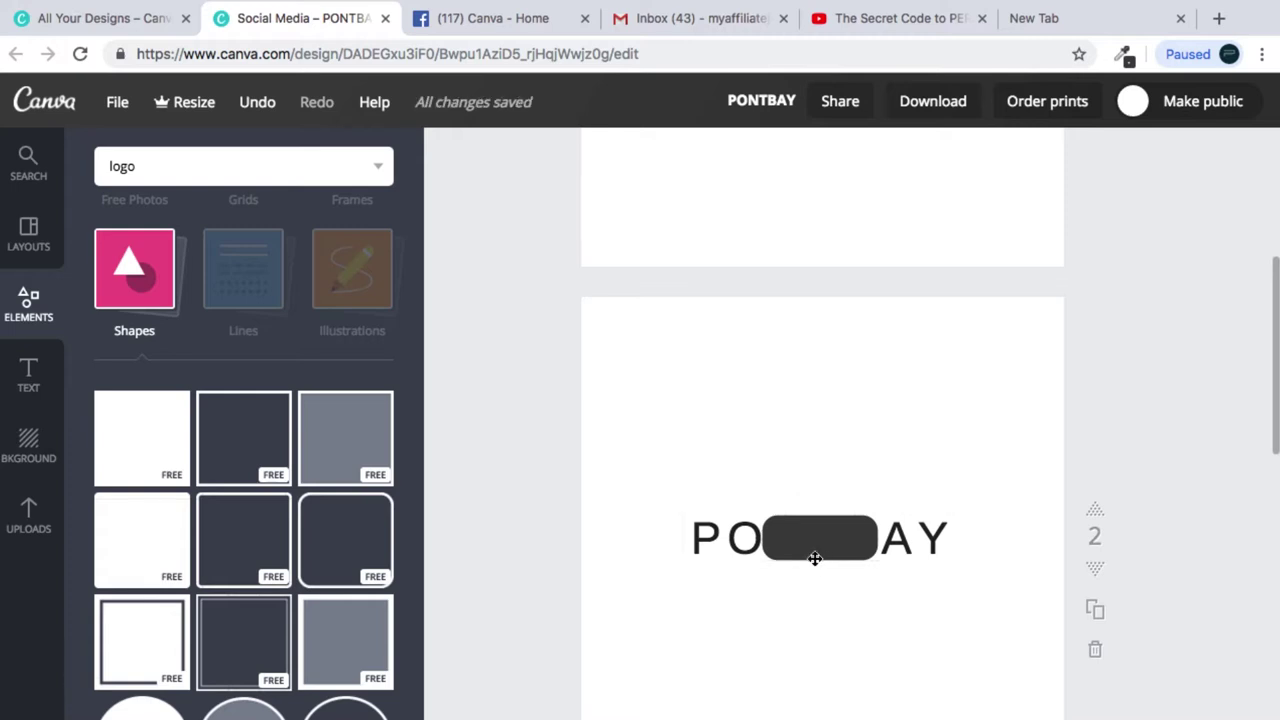
click(819, 550)
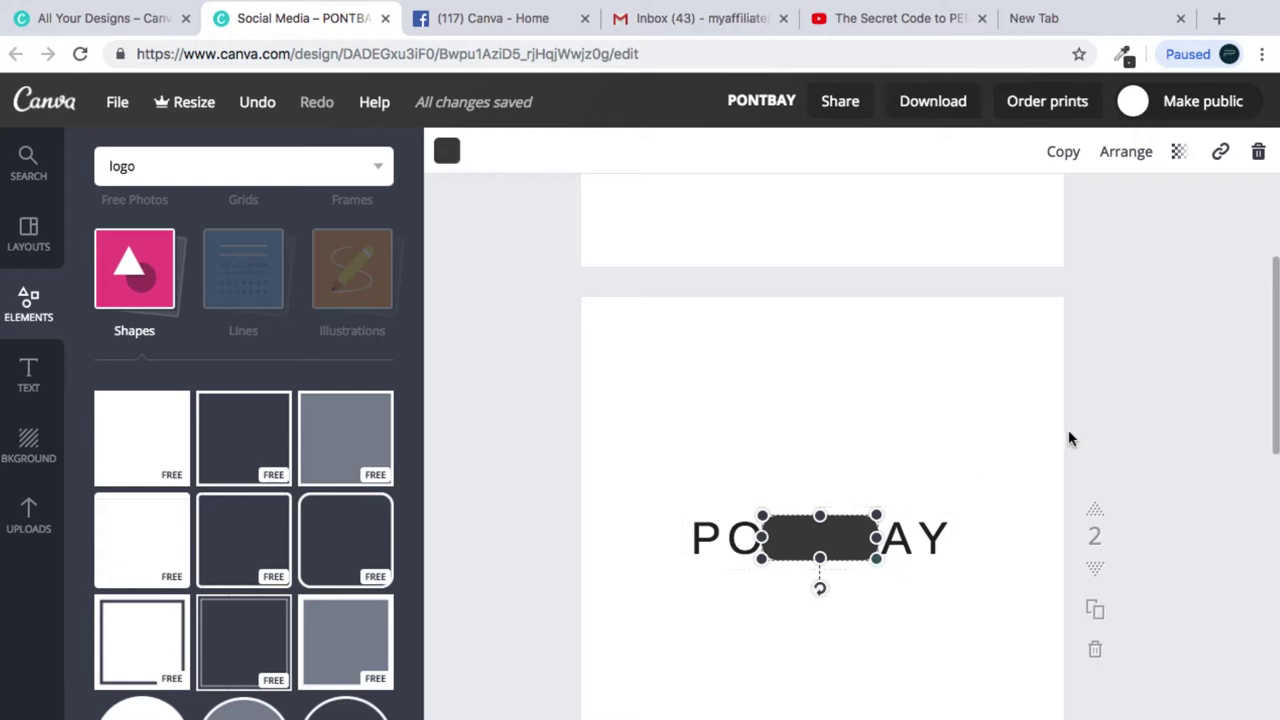
Step: Send the dark pill to the back so the light NTB letters show on top
click(1122, 158)
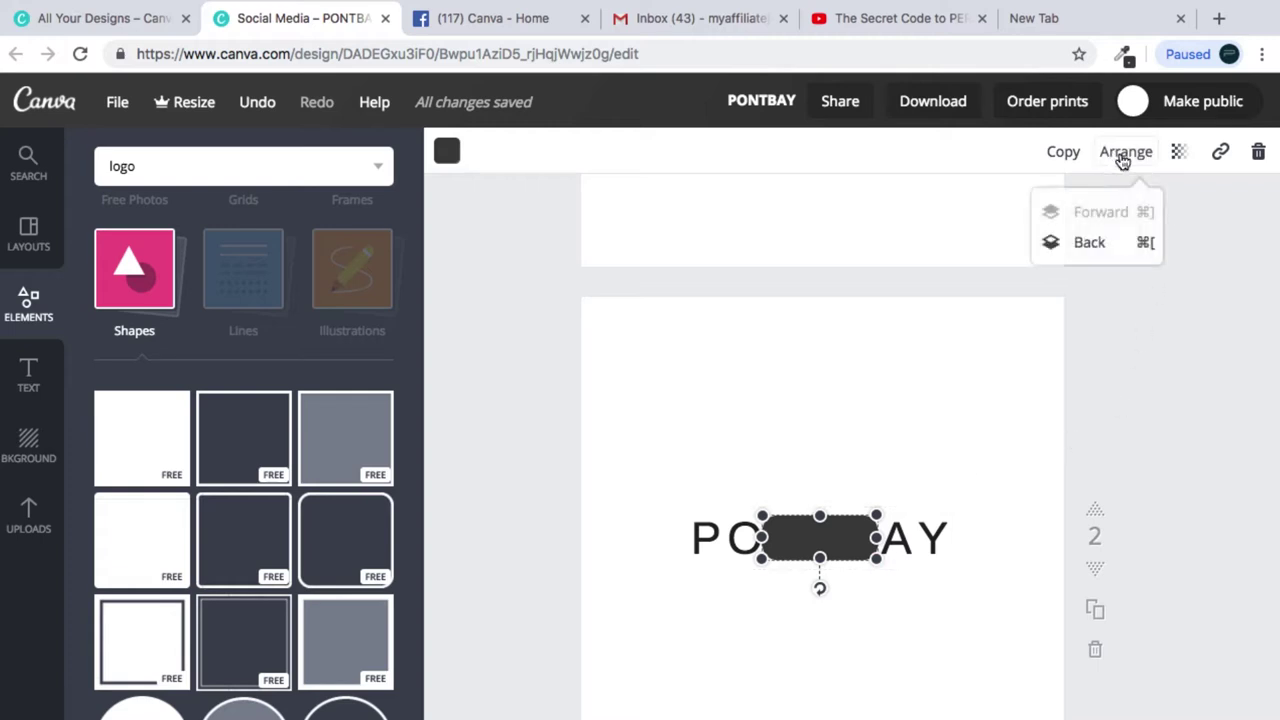
click(1087, 246)
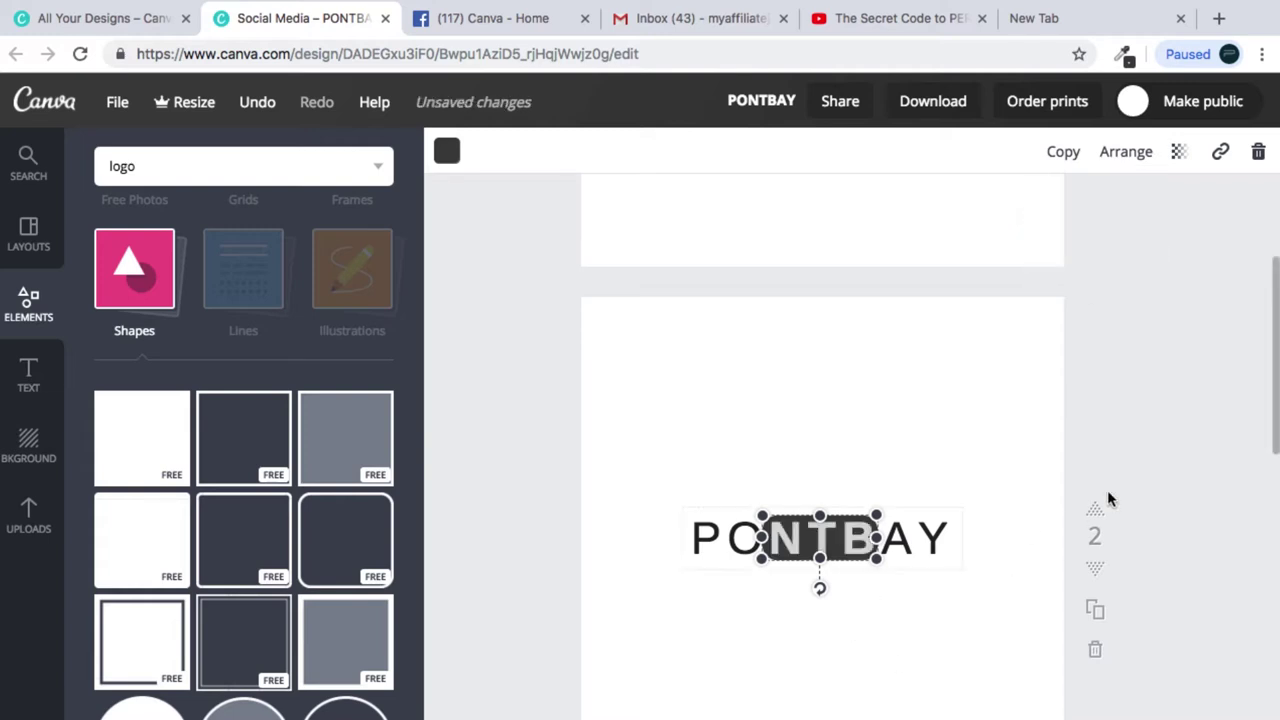
click(1157, 468)
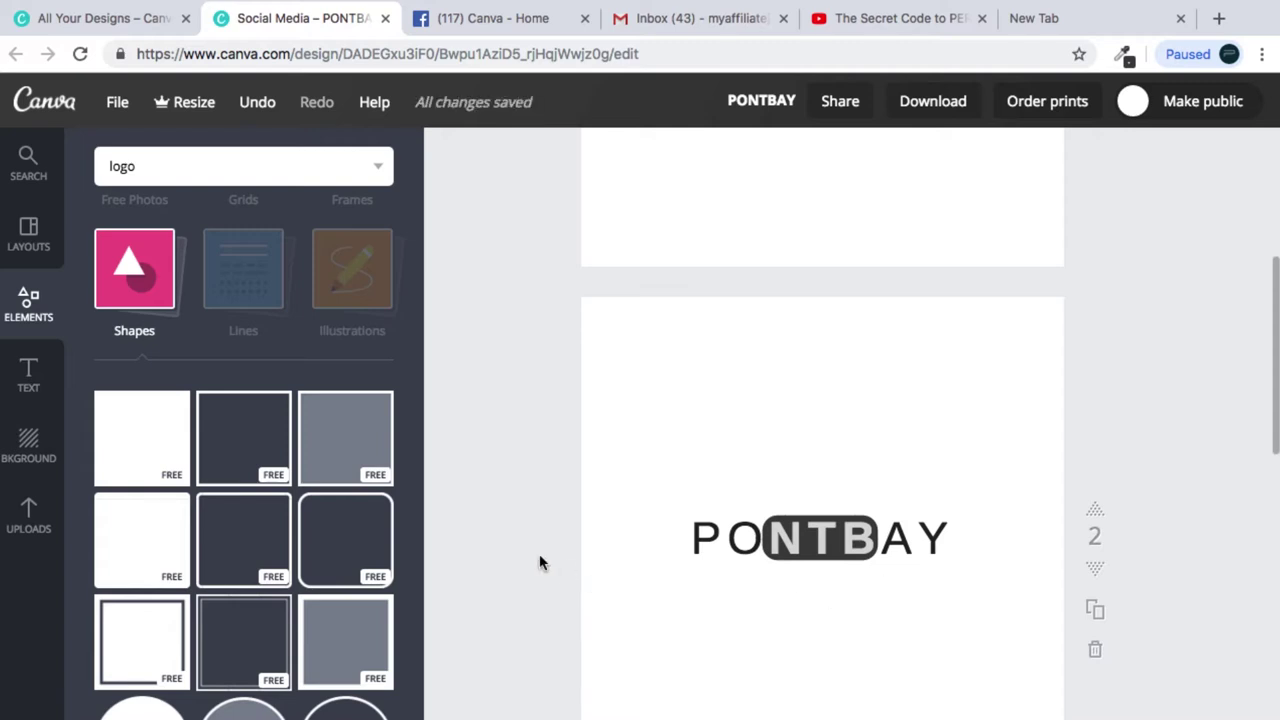
click(1050, 102)
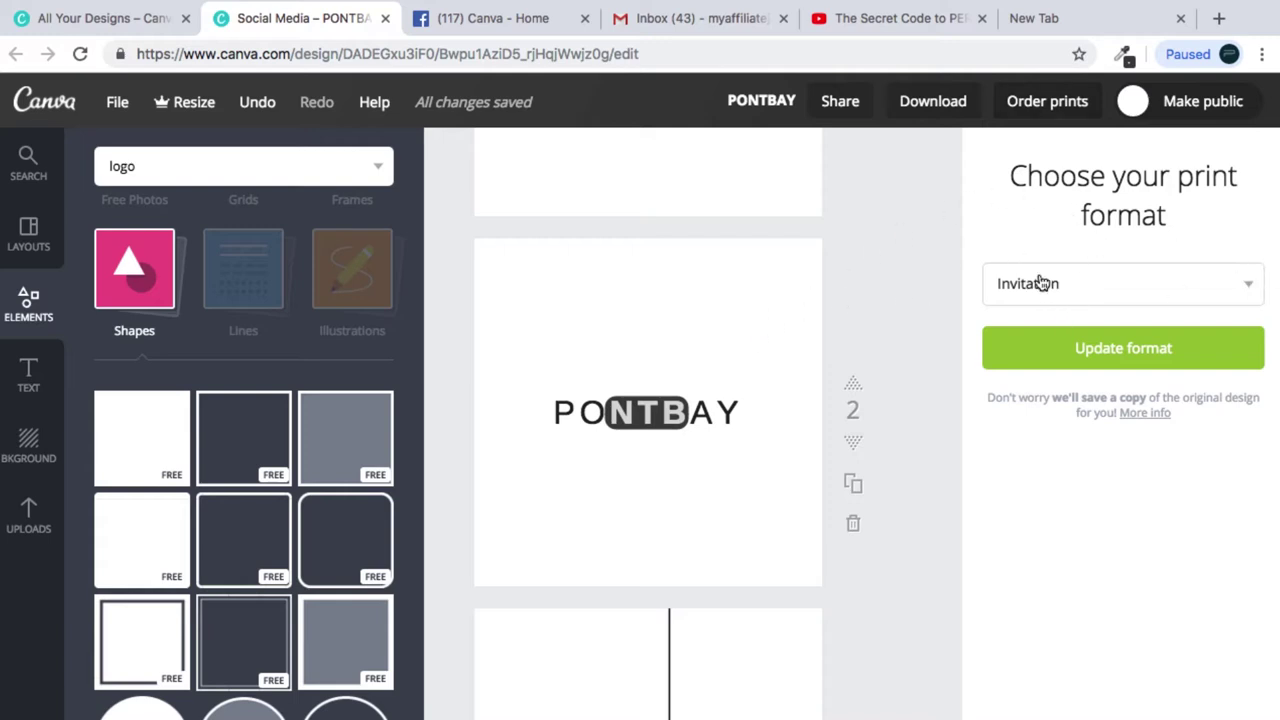
click(1044, 104)
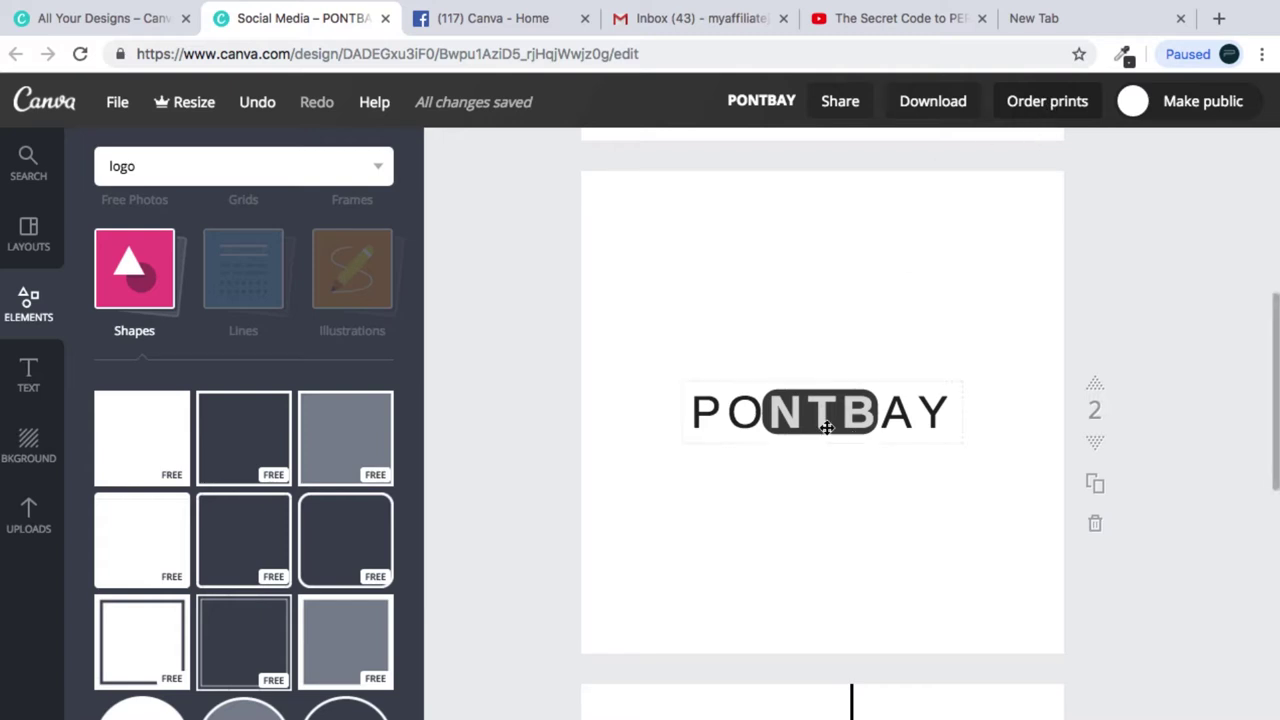
Step: After trying and undoing sending the text back, add the dark outlined square frame from Shapes
click(868, 396)
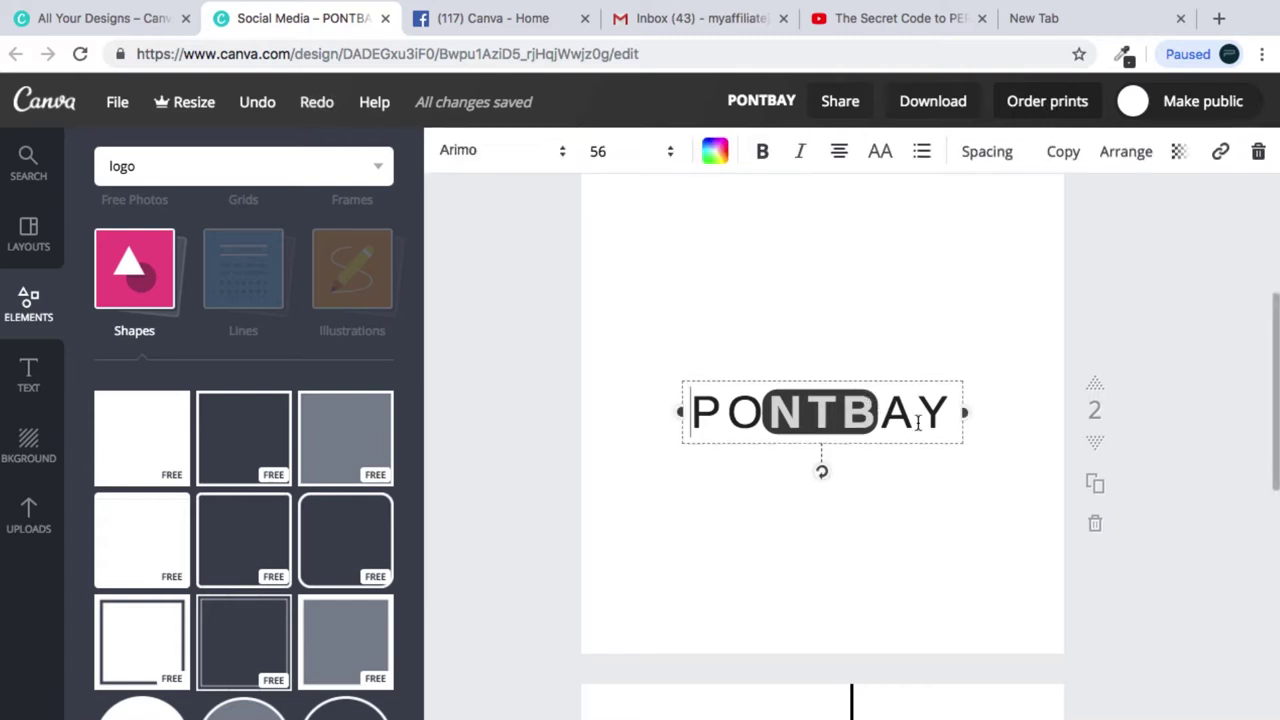
click(965, 414)
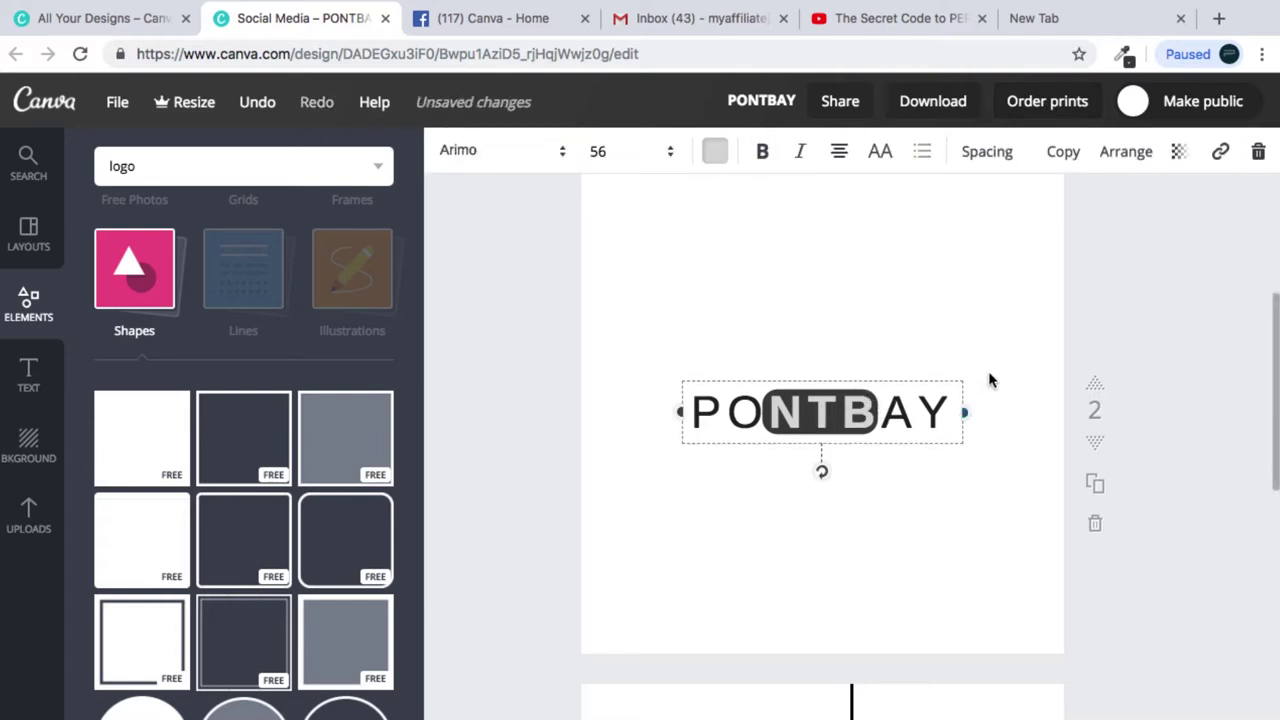
click(1121, 157)
click(1090, 242)
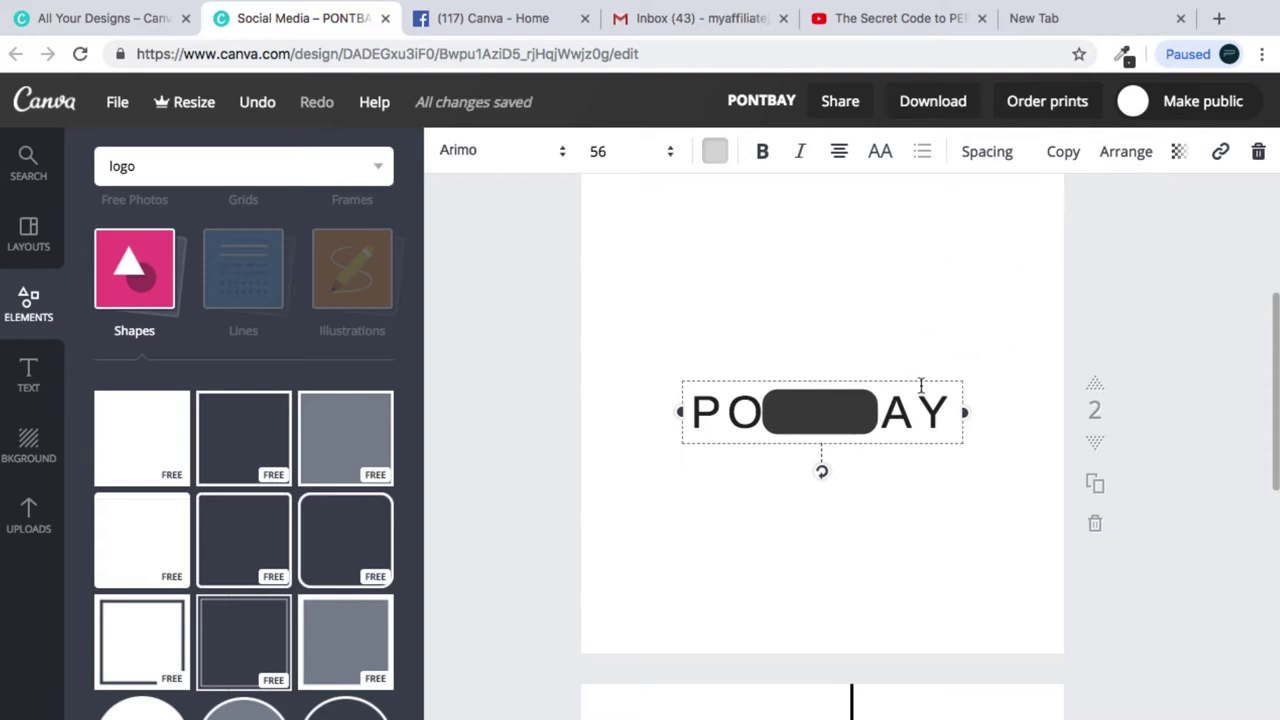
key(ctrl+z)
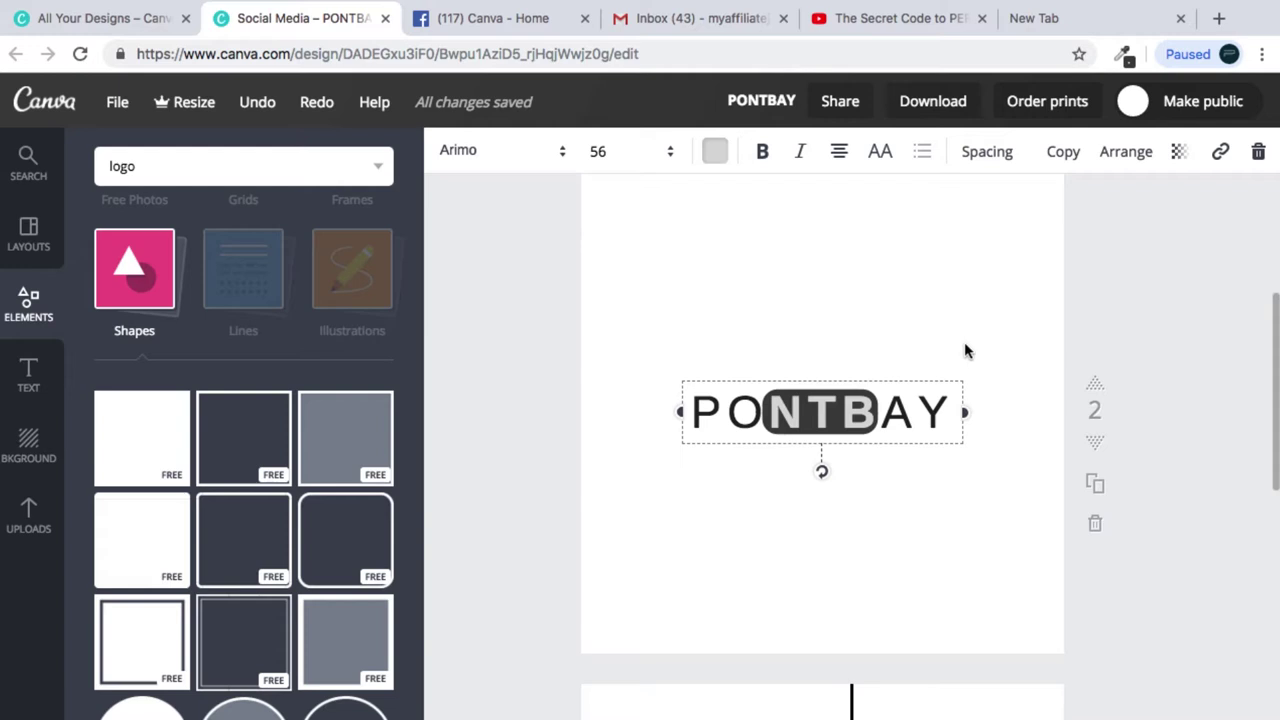
click(955, 480)
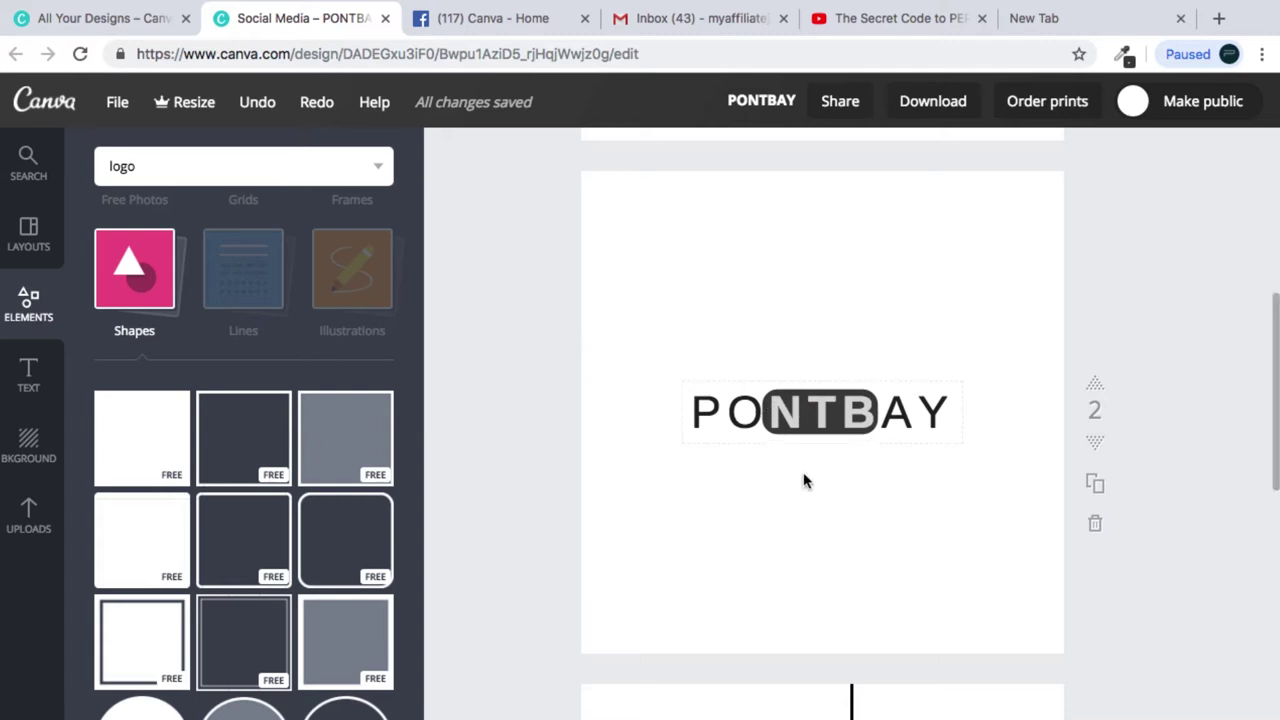
click(274, 437)
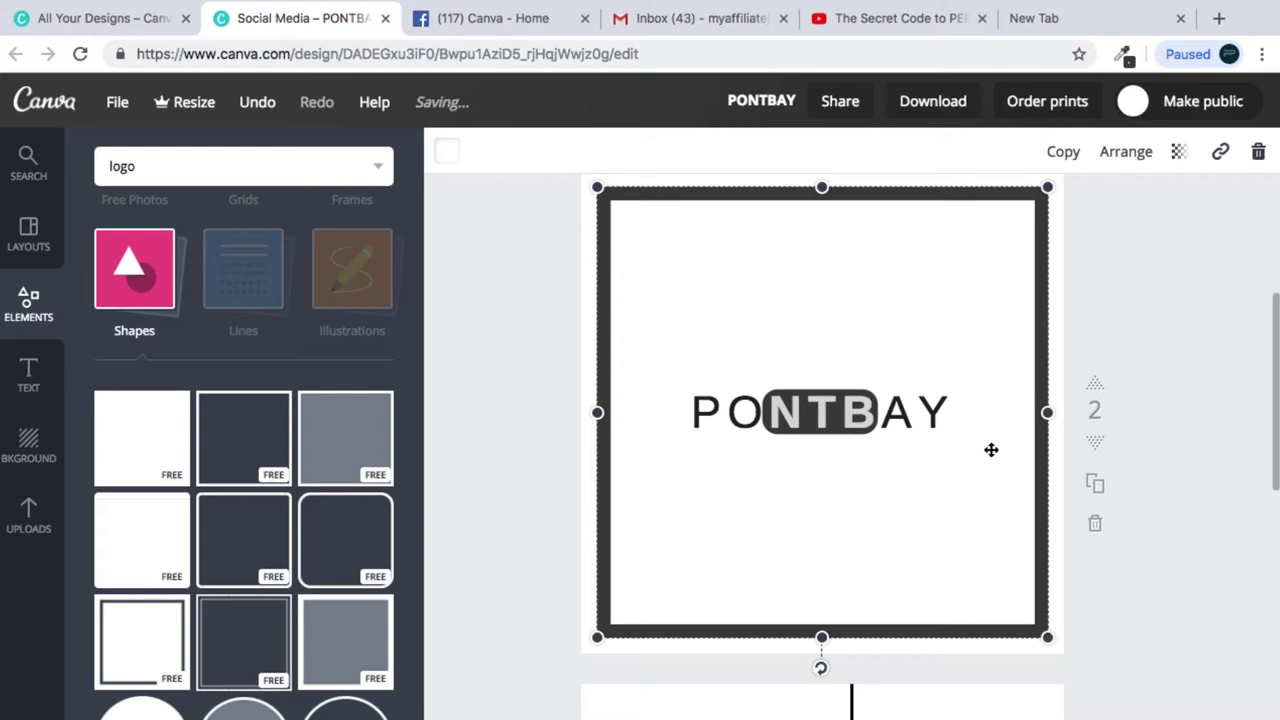
Step: Delete the square frame, restore the rounded frame, and pull its top and bottom onto the wordmark
key(Delete)
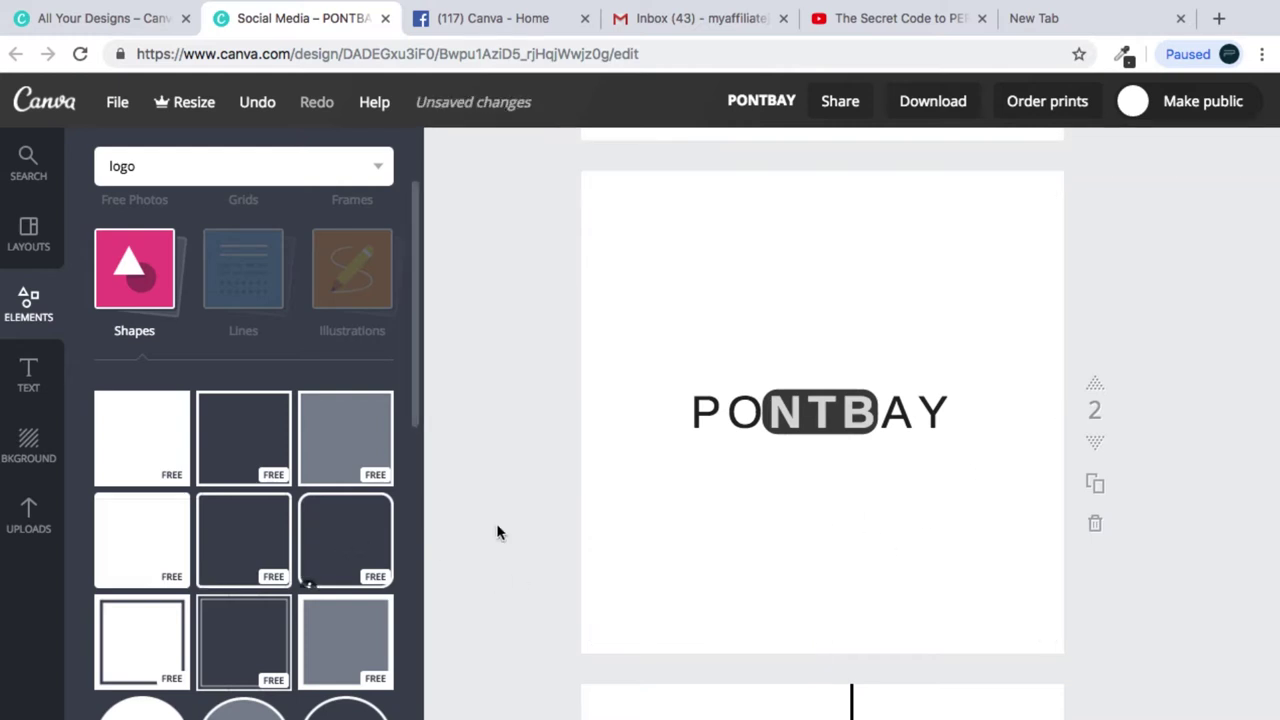
key(ctrl+z)
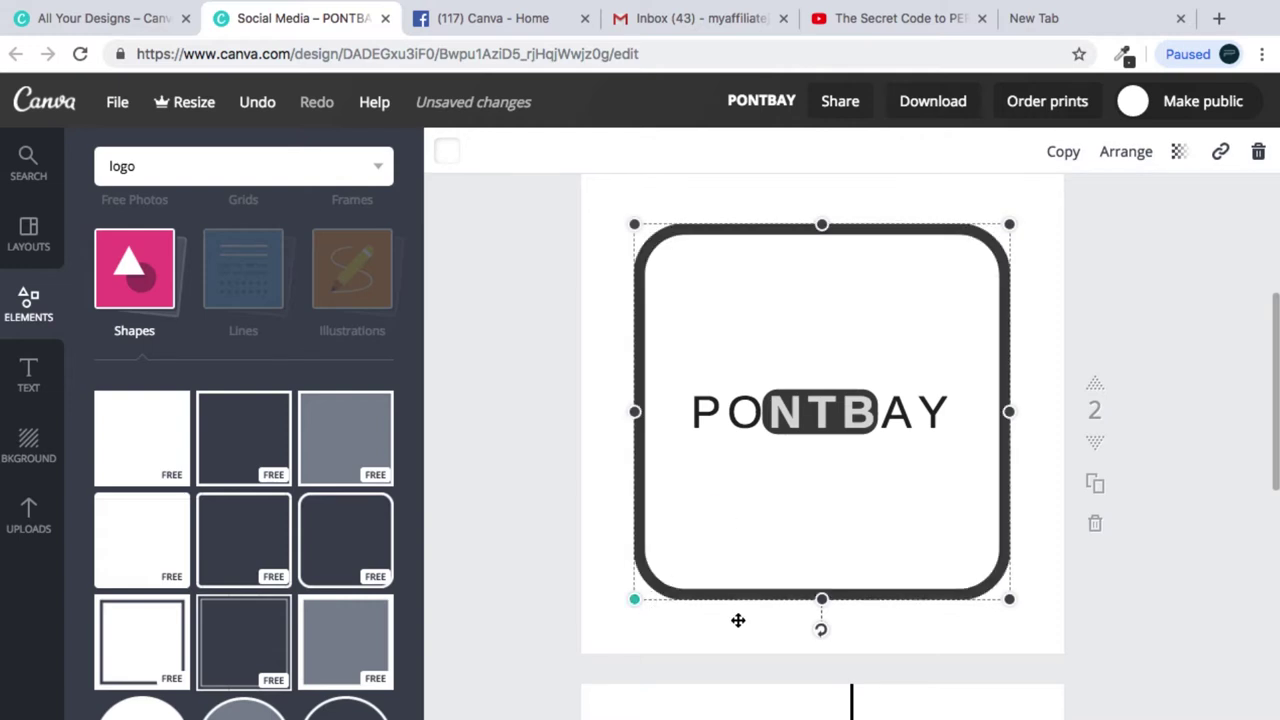
drag(821, 601, 822, 459)
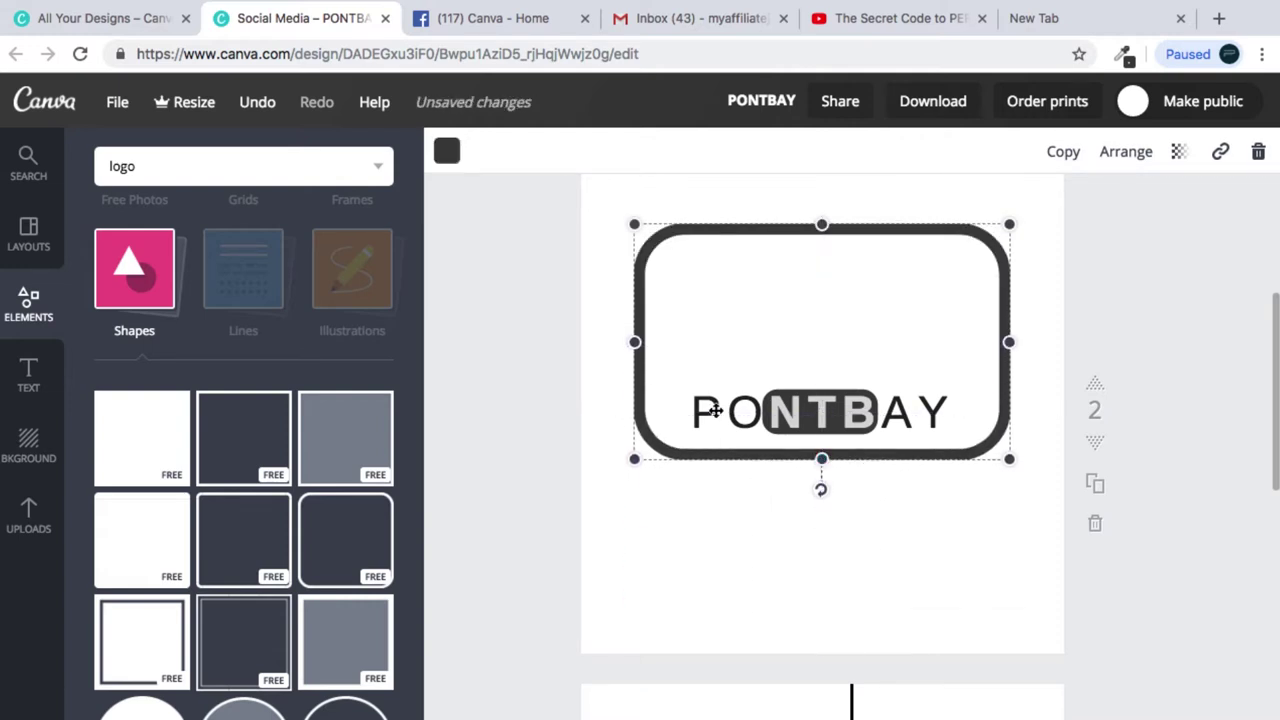
drag(821, 220, 822, 360)
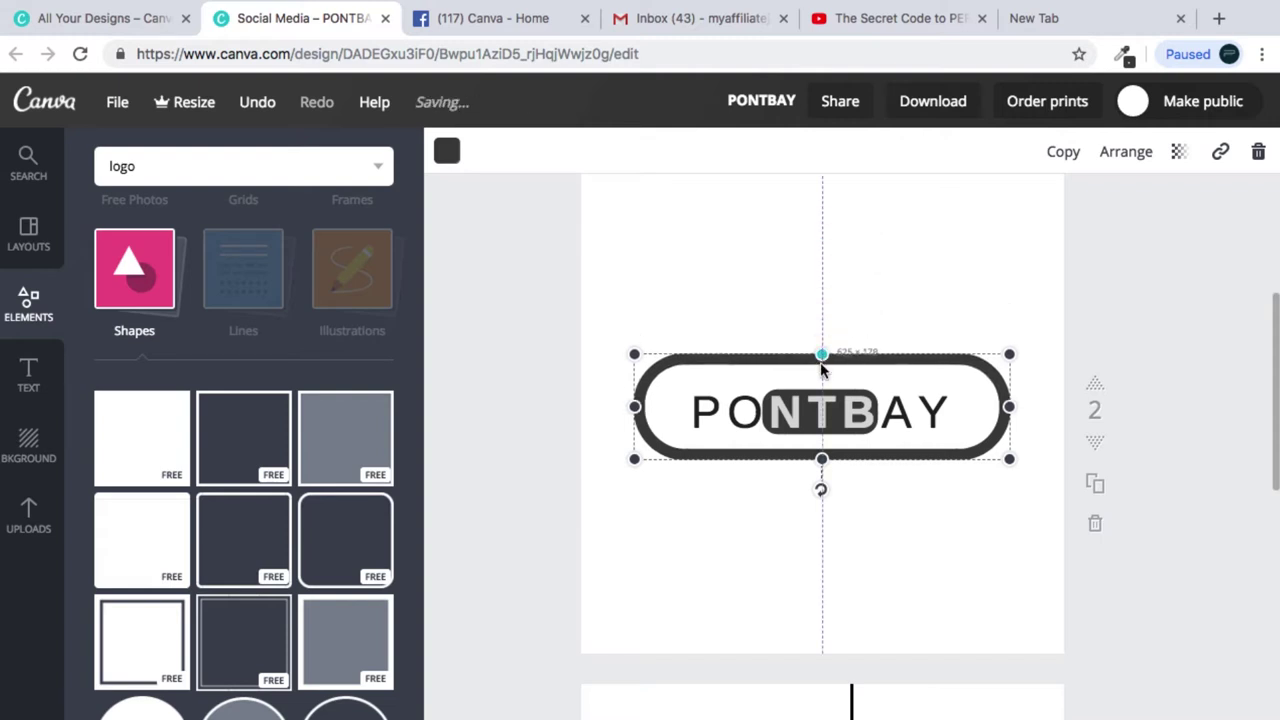
click(917, 240)
click(760, 556)
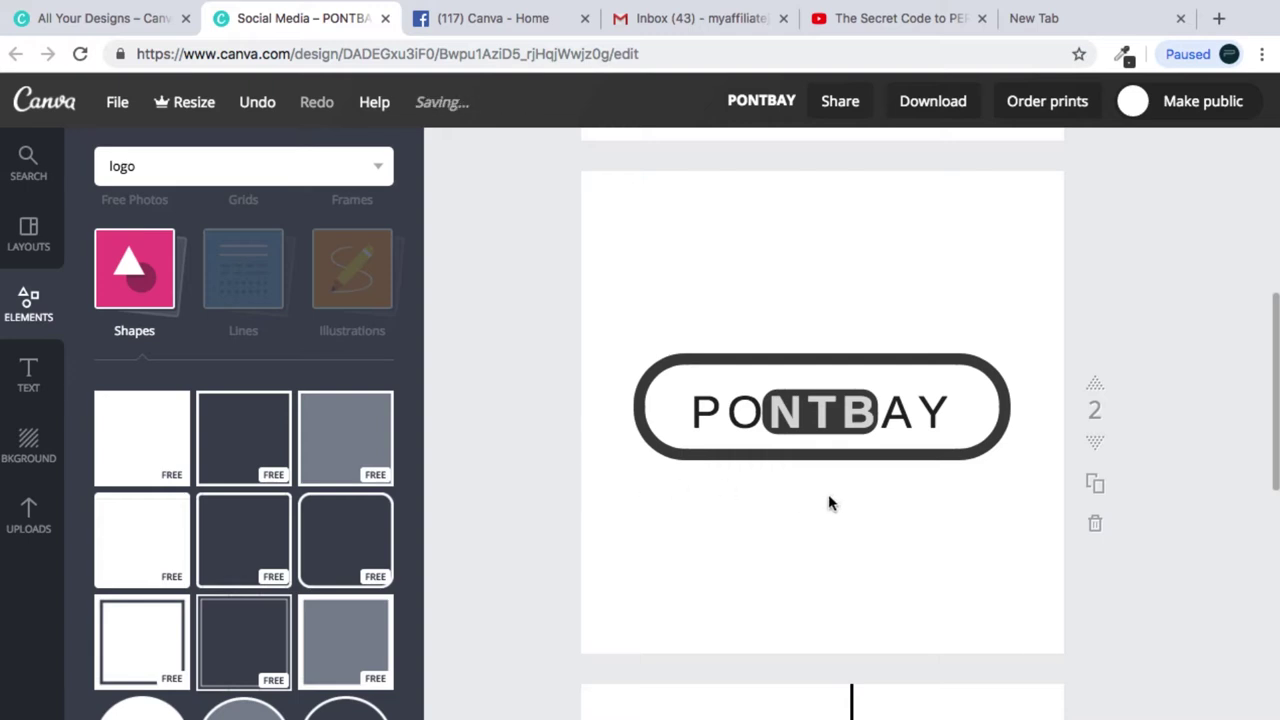
Step: Narrow the frame's left and right sides so it snugly hugs PONTBAY at about 513×178
click(647, 423)
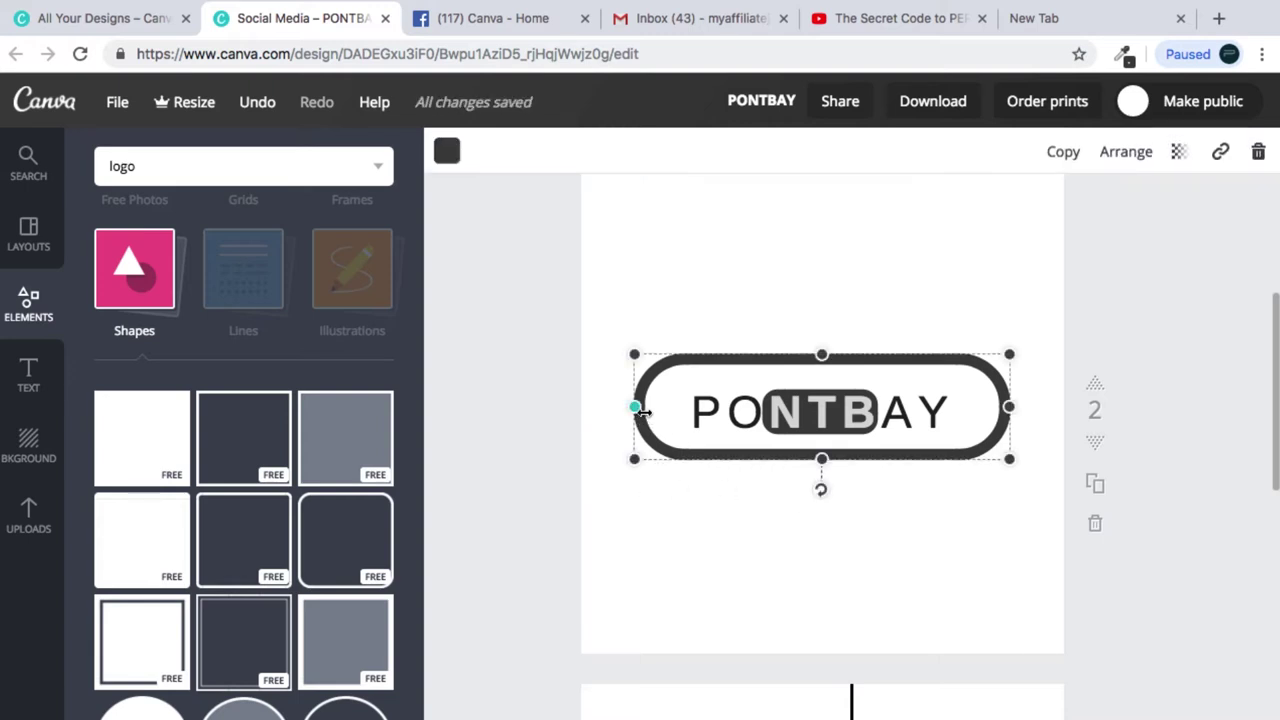
drag(641, 410, 670, 411)
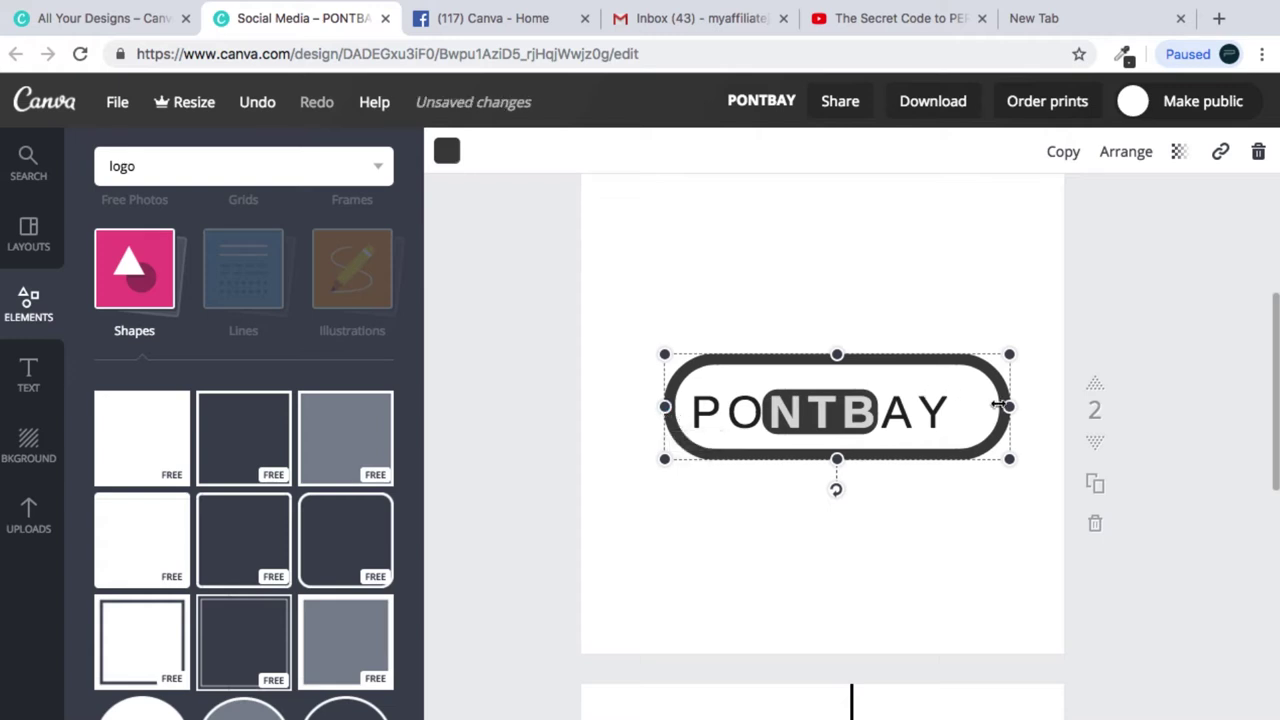
drag(1003, 406, 971, 414)
click(809, 219)
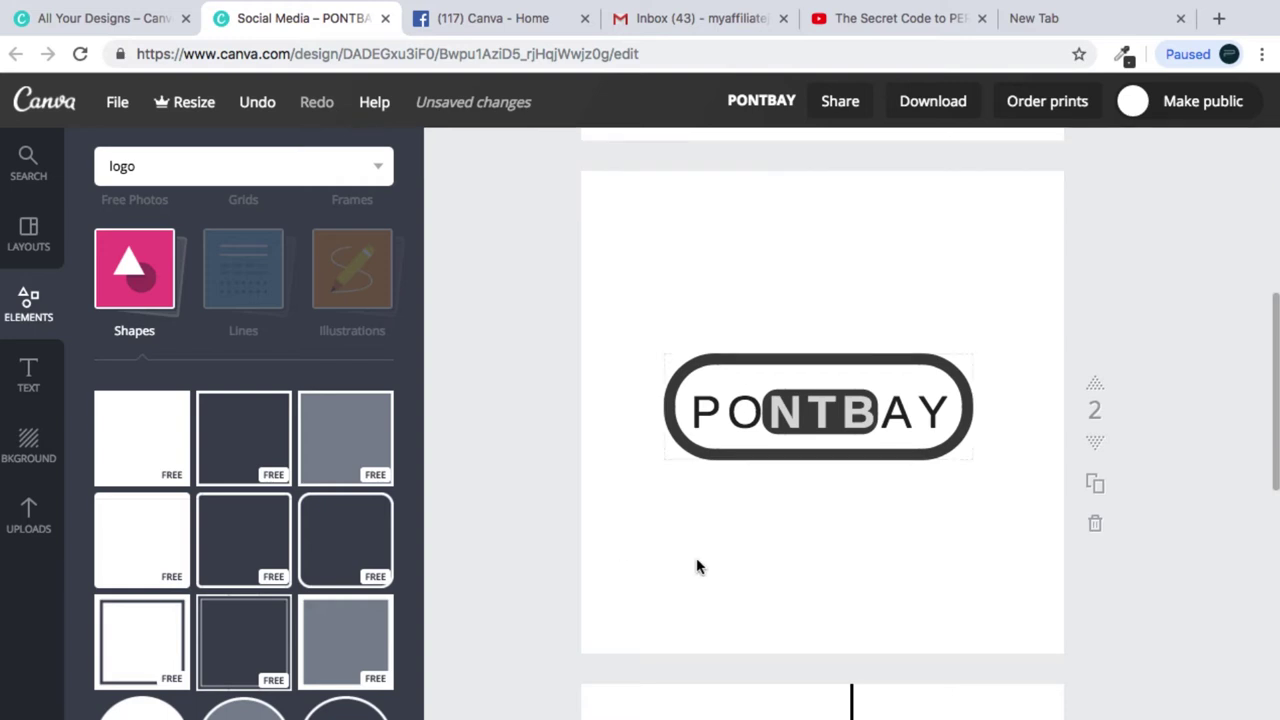
click(710, 358)
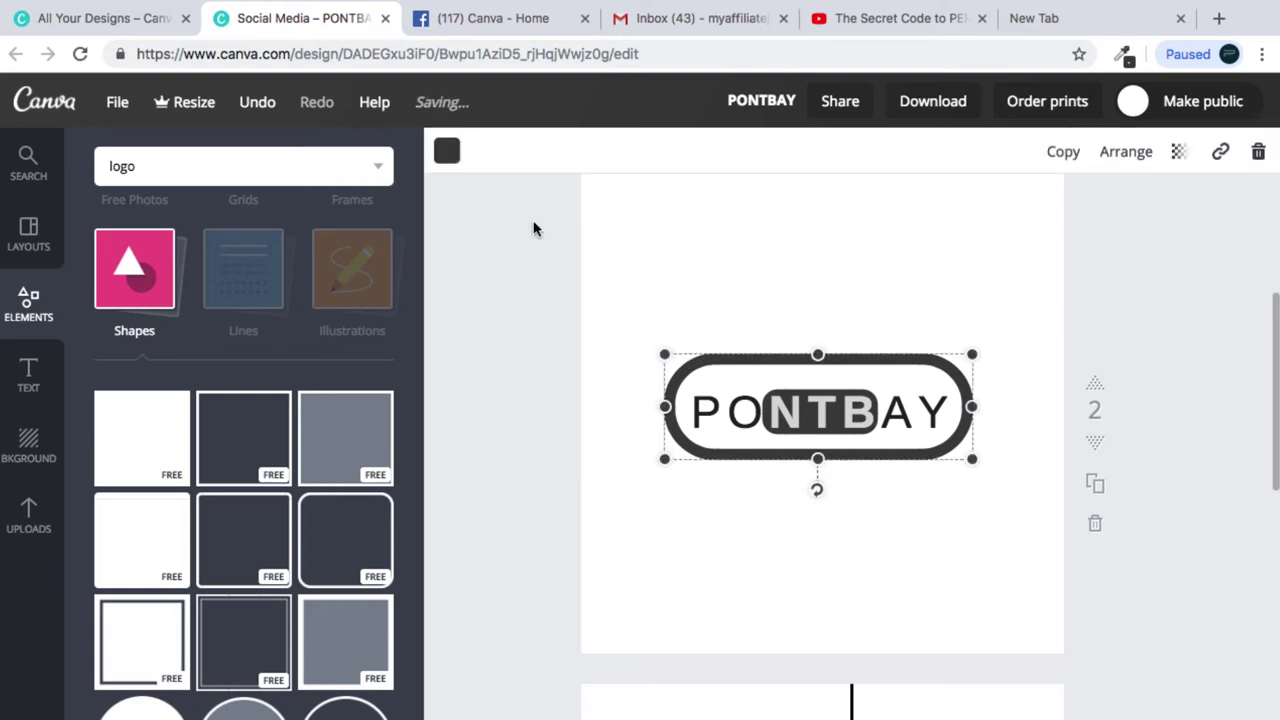
Step: Make the rounded frame's outline dark green from the document colours
click(449, 155)
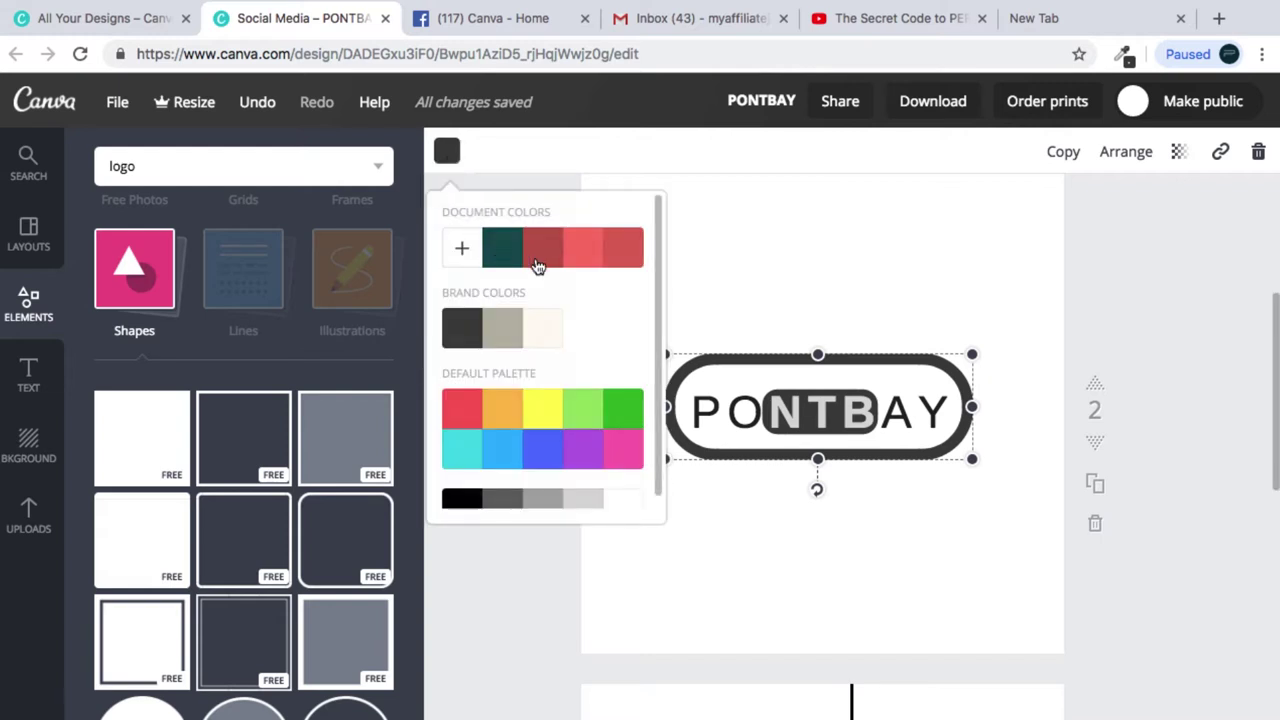
click(508, 256)
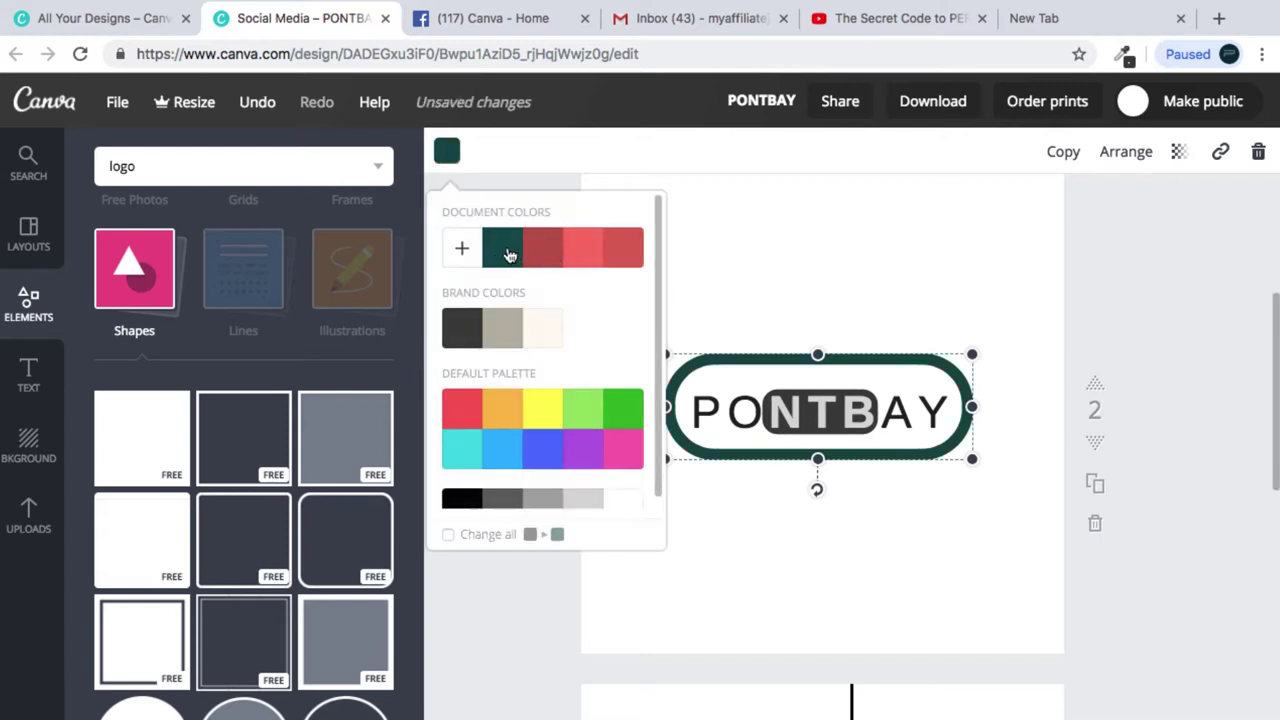
click(950, 585)
Step: Make the pill behind NTB dark green, then recentre PONTBAY and the frame over it
drag(869, 359, 858, 512)
drag(826, 416, 826, 459)
click(835, 418)
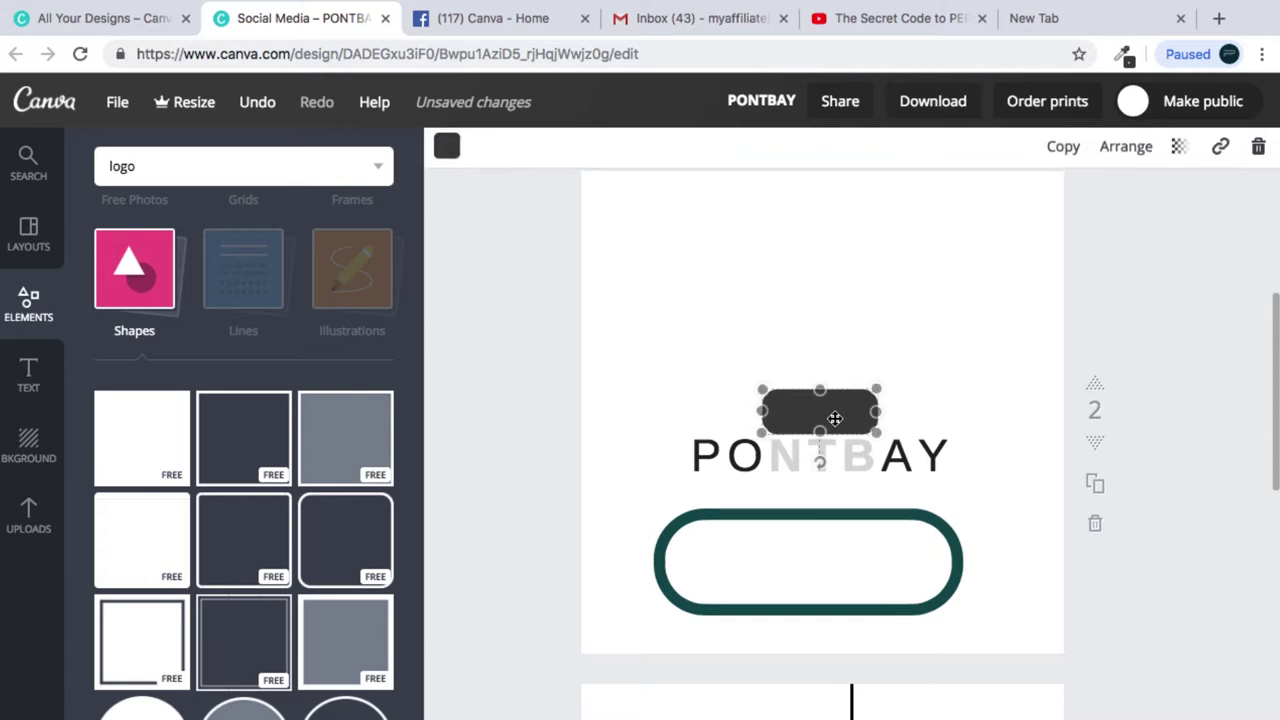
click(447, 148)
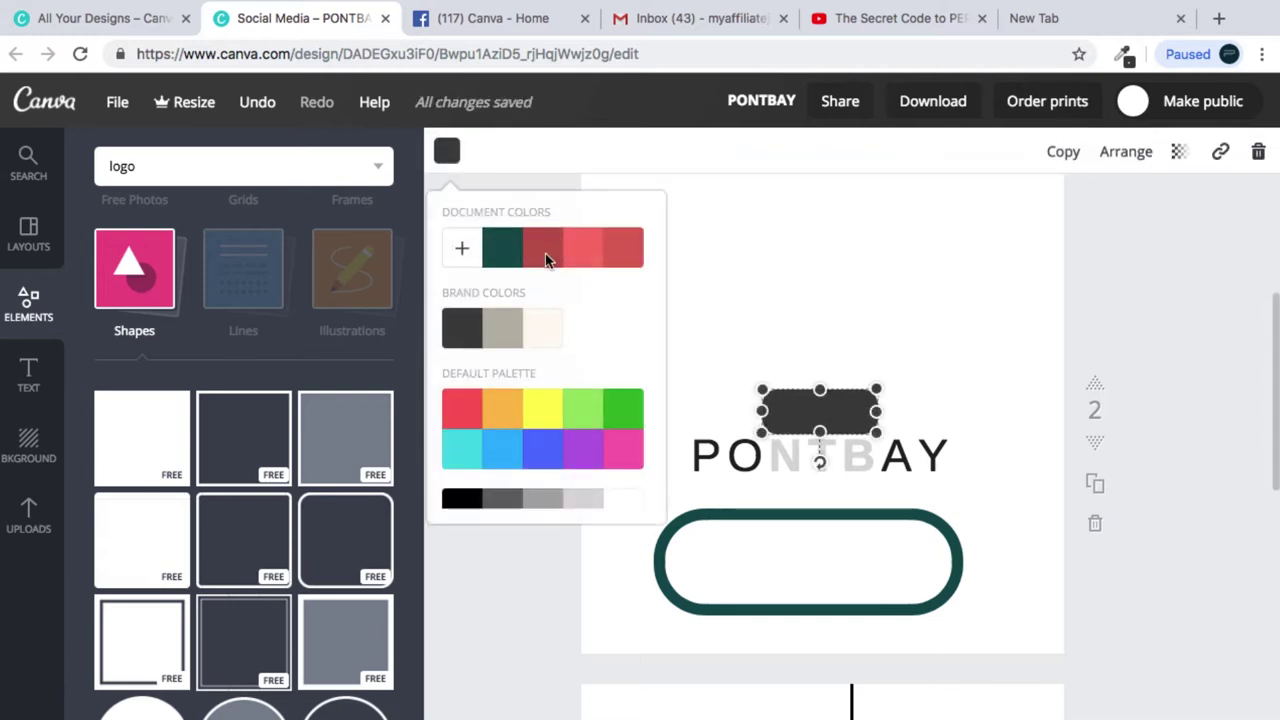
click(509, 251)
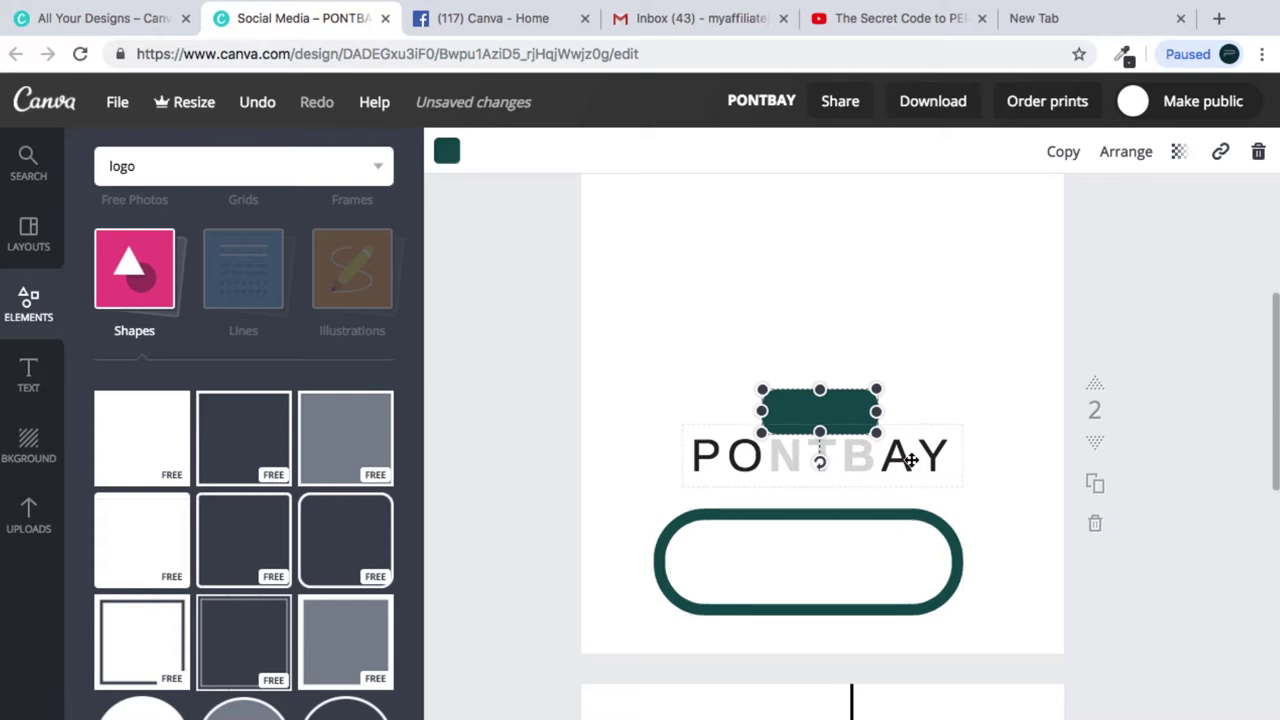
drag(921, 460, 925, 416)
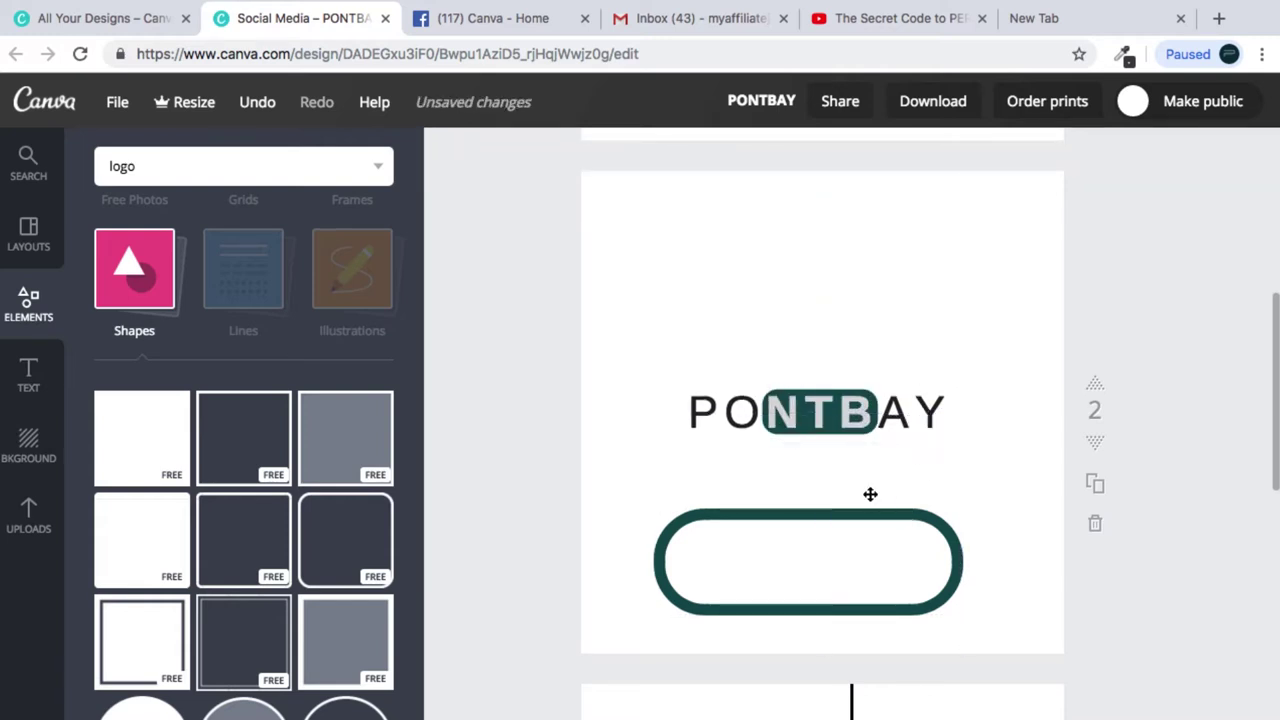
drag(846, 563, 854, 414)
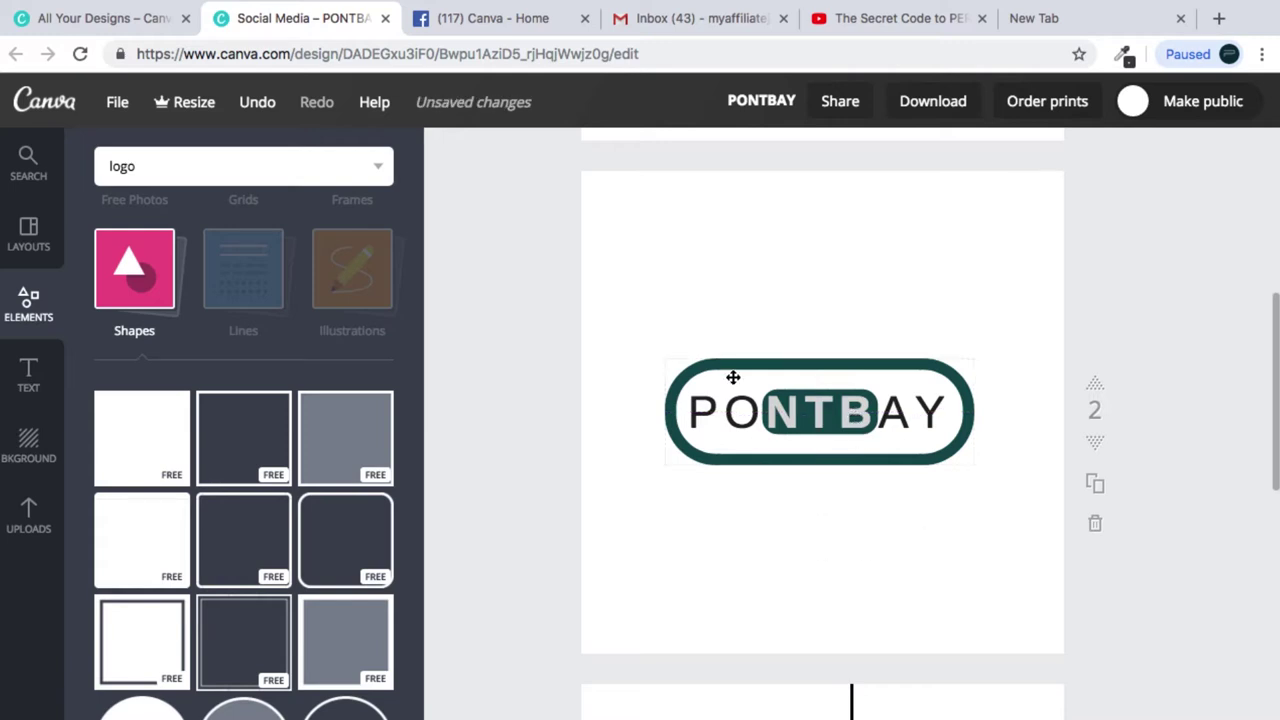
click(822, 364)
drag(818, 361, 818, 372)
click(870, 535)
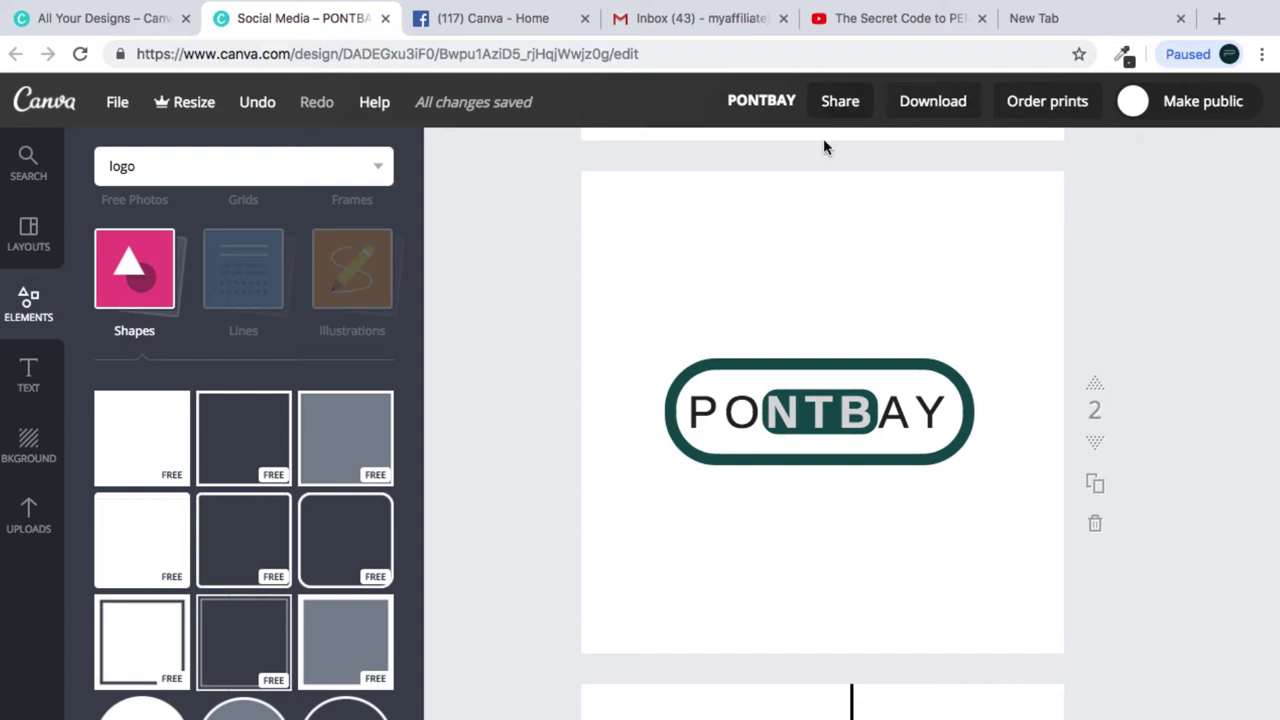
click(752, 104)
click(770, 217)
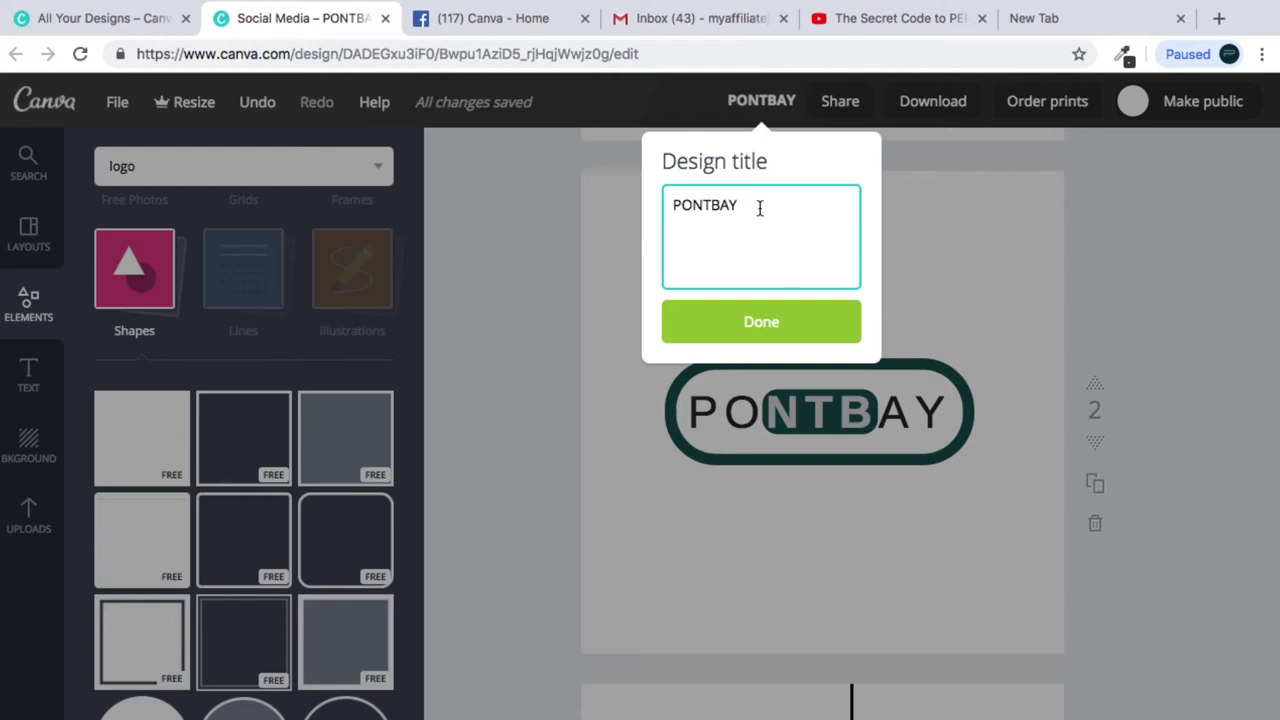
double_click(760, 207)
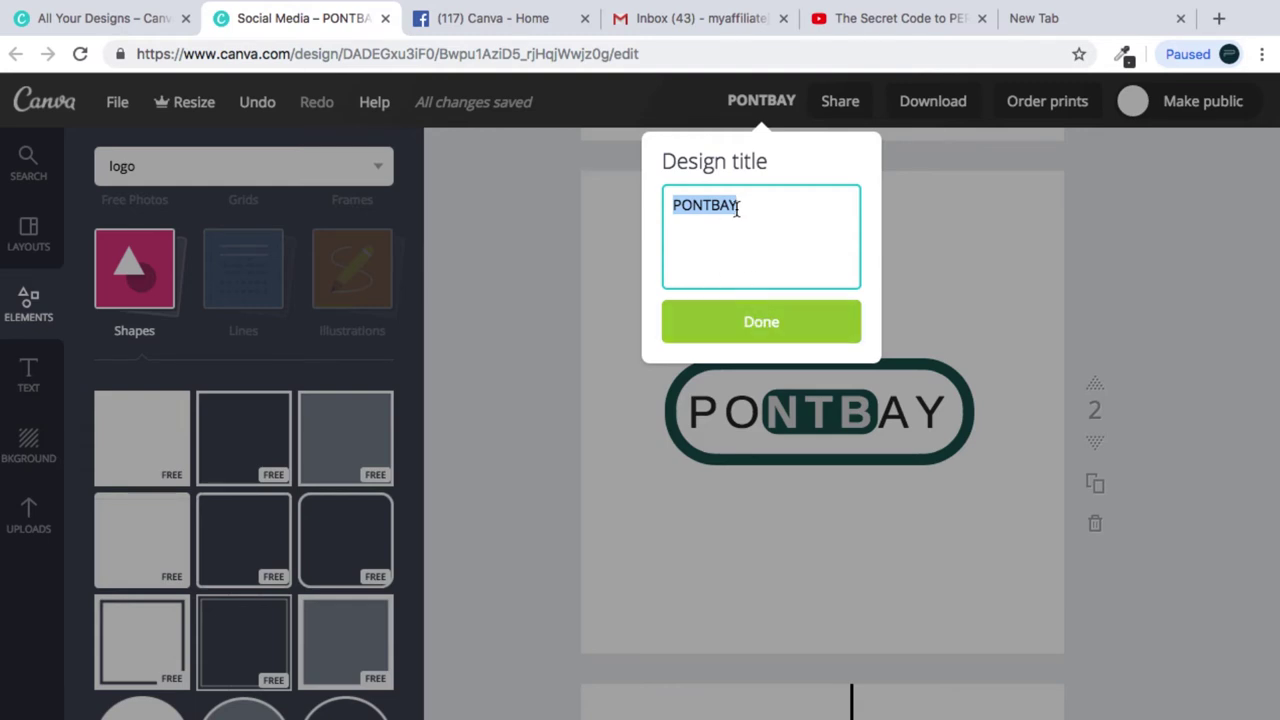
drag(748, 207, 674, 203)
click(761, 323)
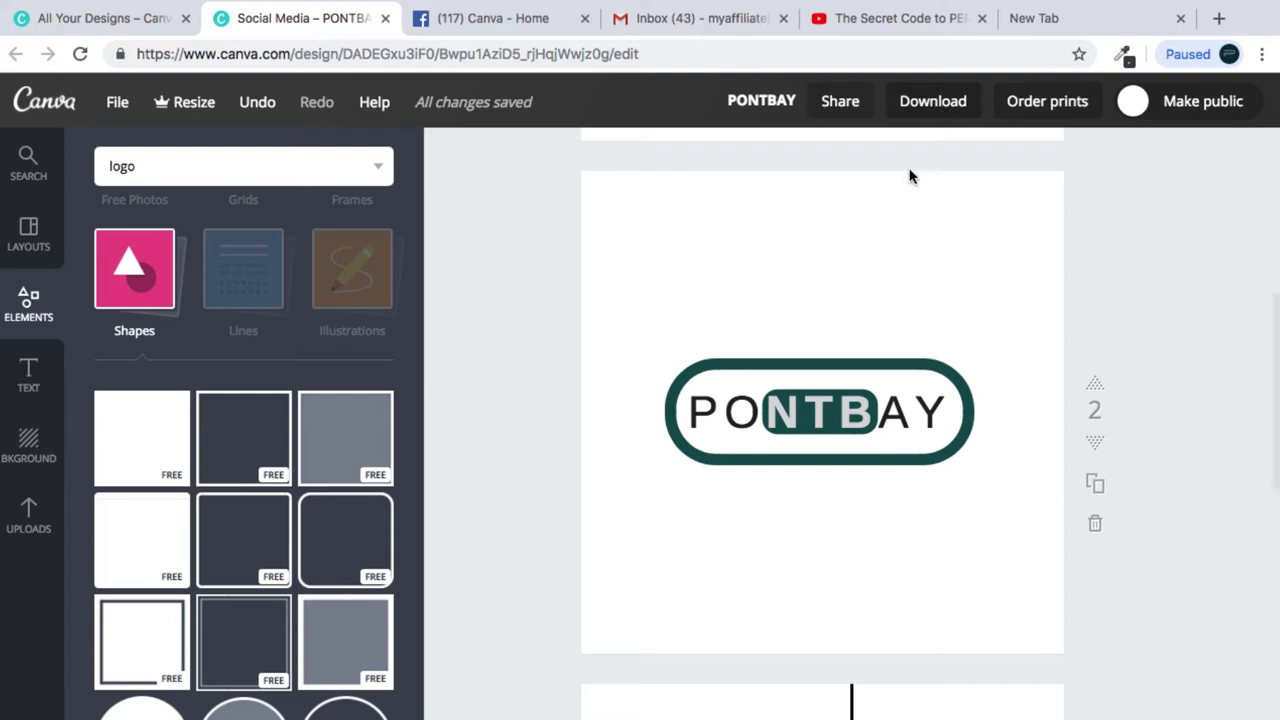
Step: Upload SwatKasham Reloading.png from the Downloads folder through the Uploads panel
click(26, 533)
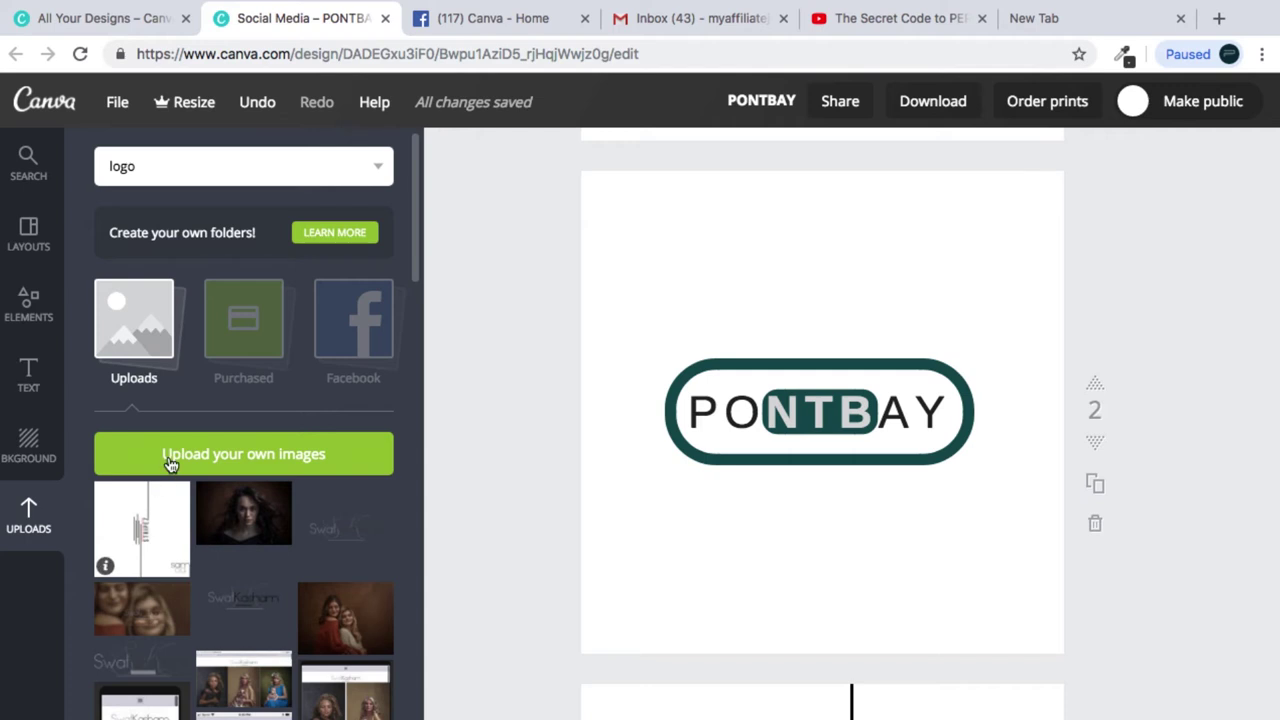
click(258, 462)
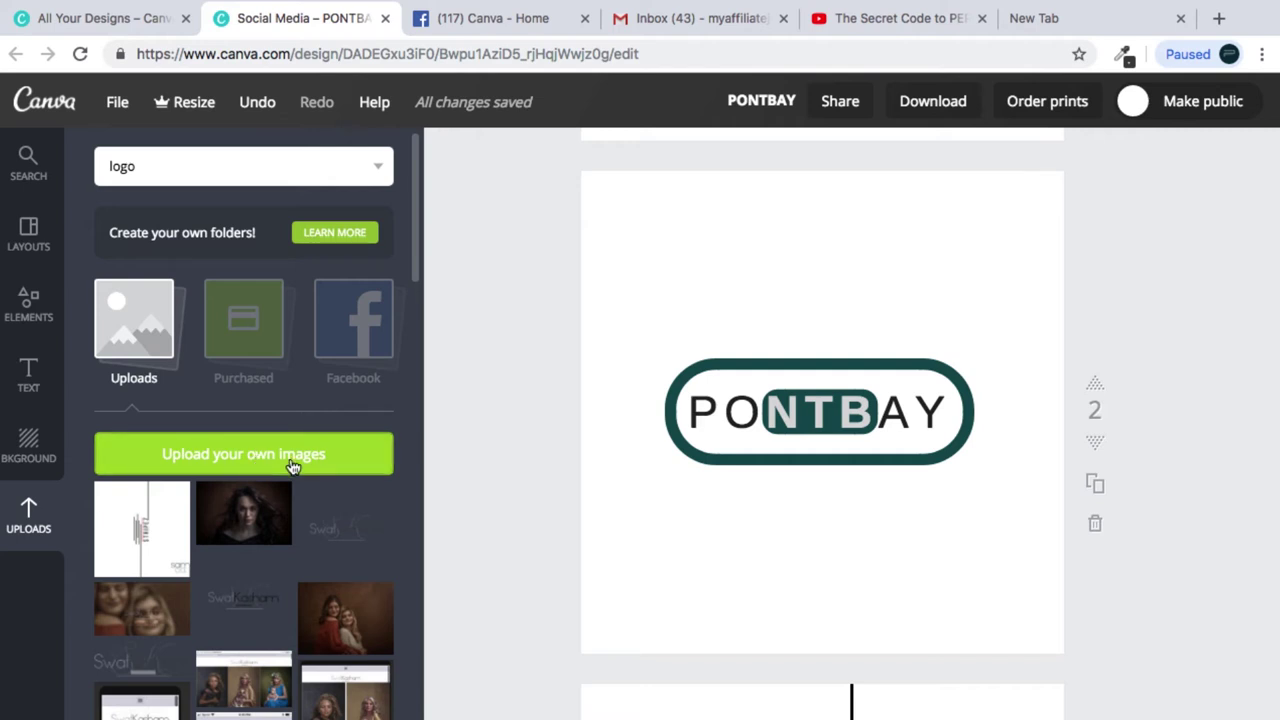
click(155, 465)
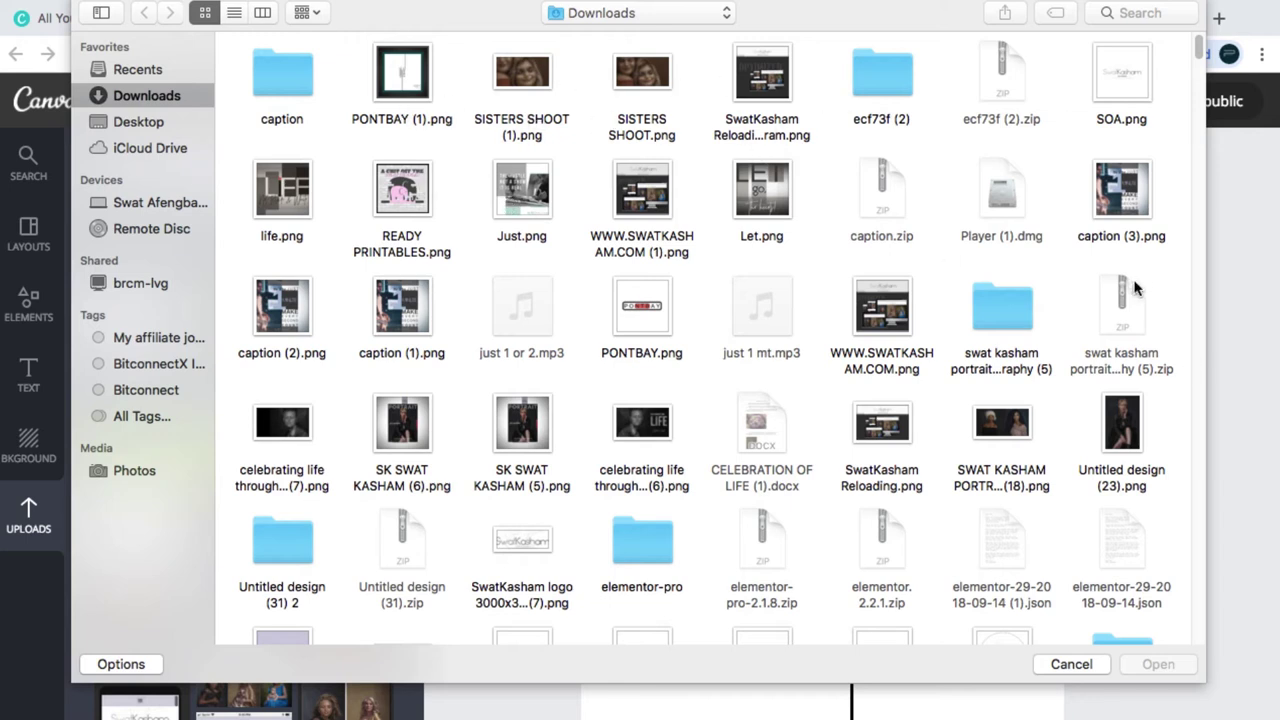
click(905, 440)
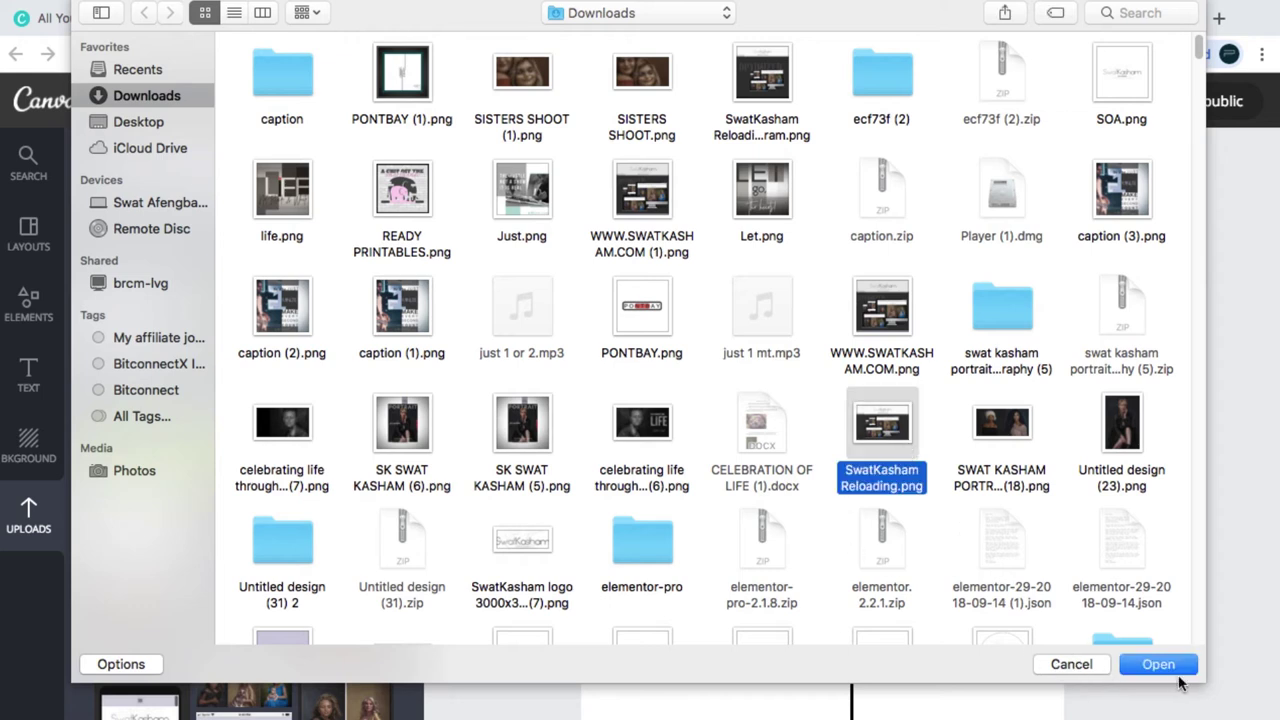
click(1158, 665)
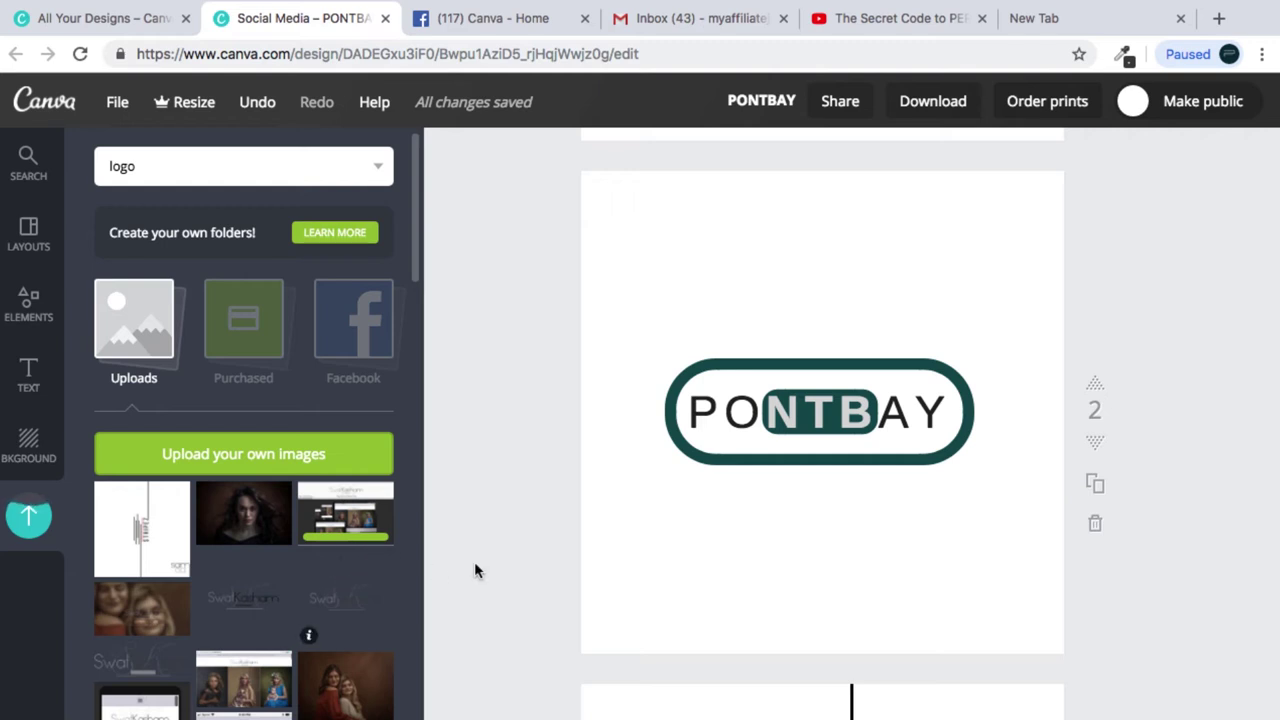
drag(669, 302, 982, 446)
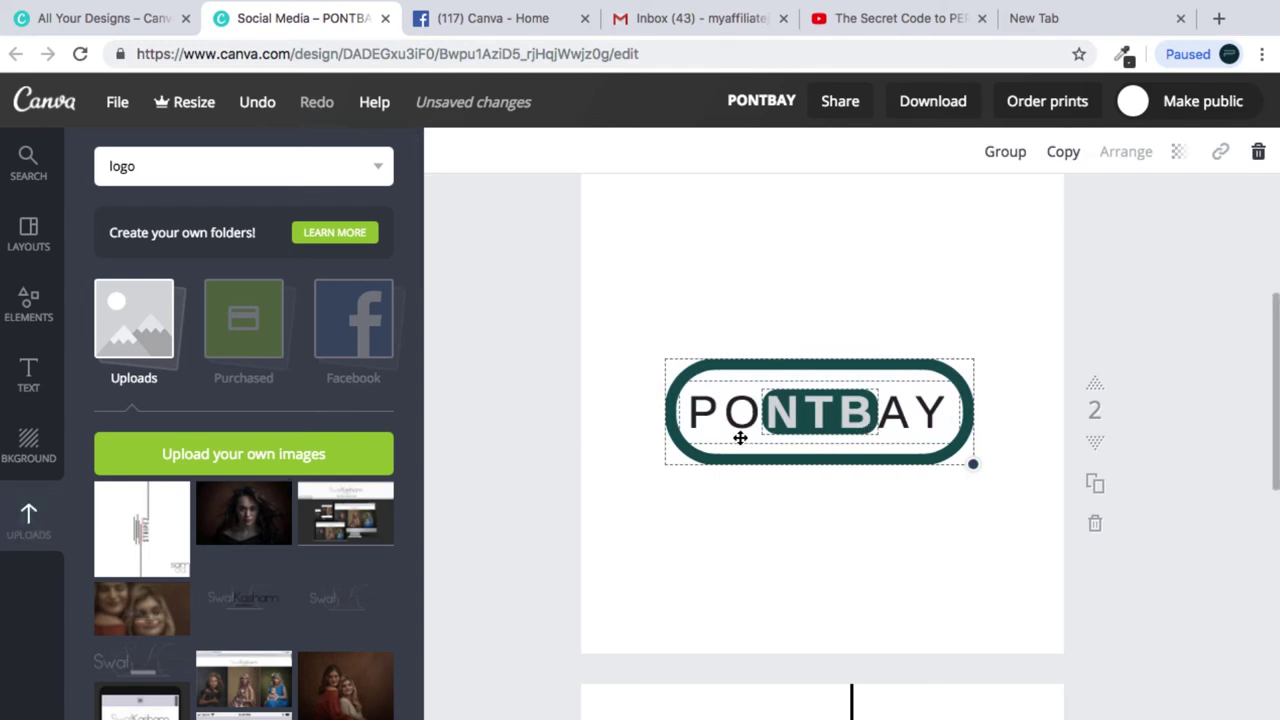
click(348, 682)
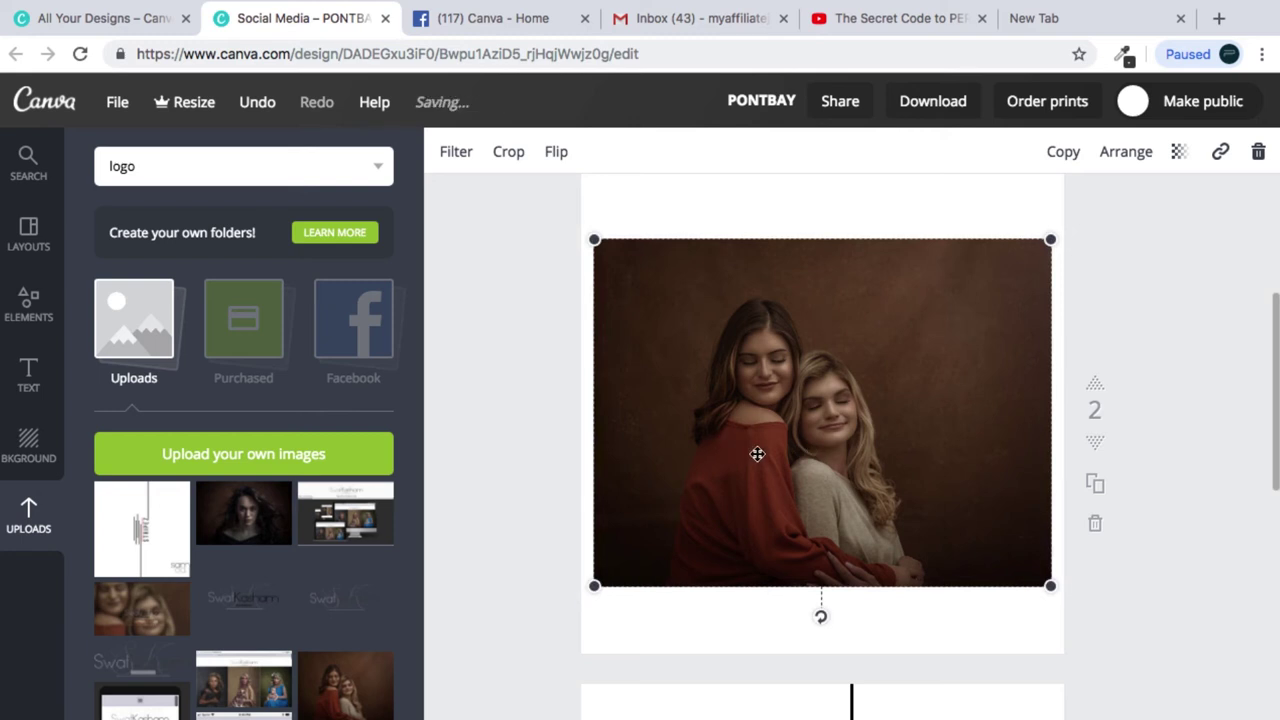
key(Delete)
drag(653, 289, 986, 437)
mouse_move(834, 422)
mouse_down()
mouse_move(826, 371)
mouse_move(808, 449)
mouse_move(838, 425)
mouse_up()
click(717, 591)
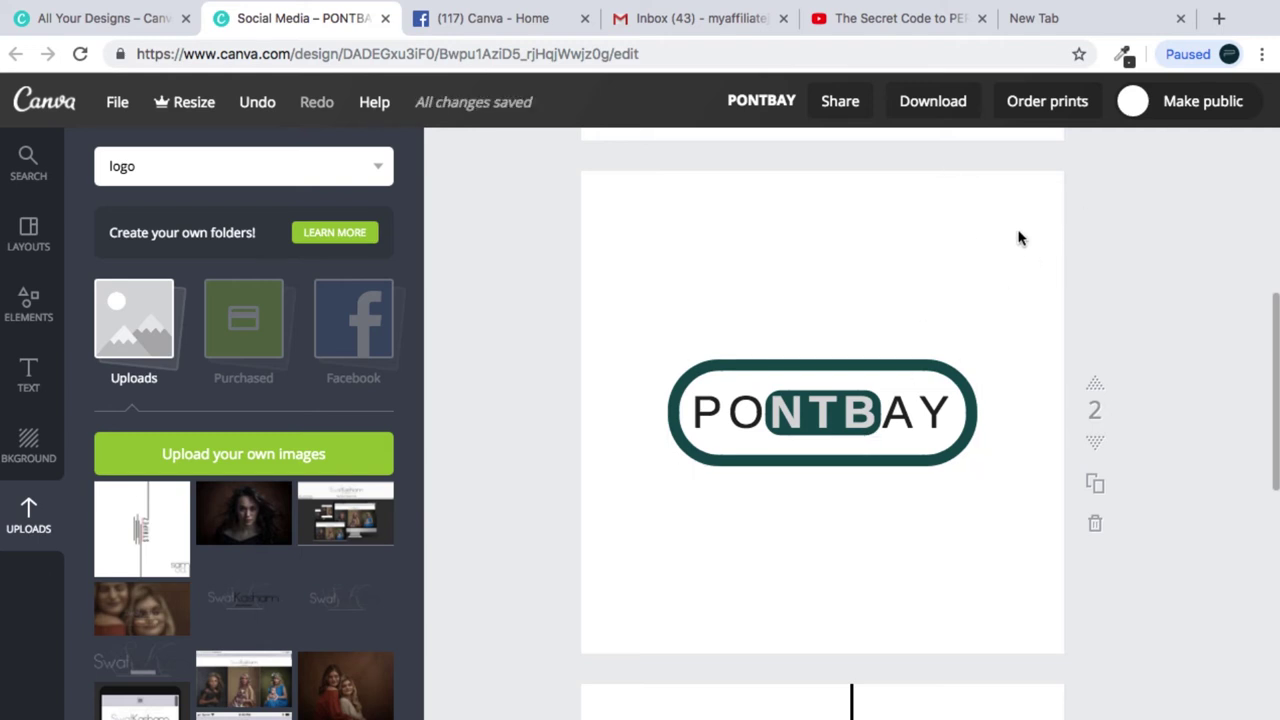
Step: Duplicate the logo page, give the page-3 copy a dark red frame, then return to page 2
click(1097, 488)
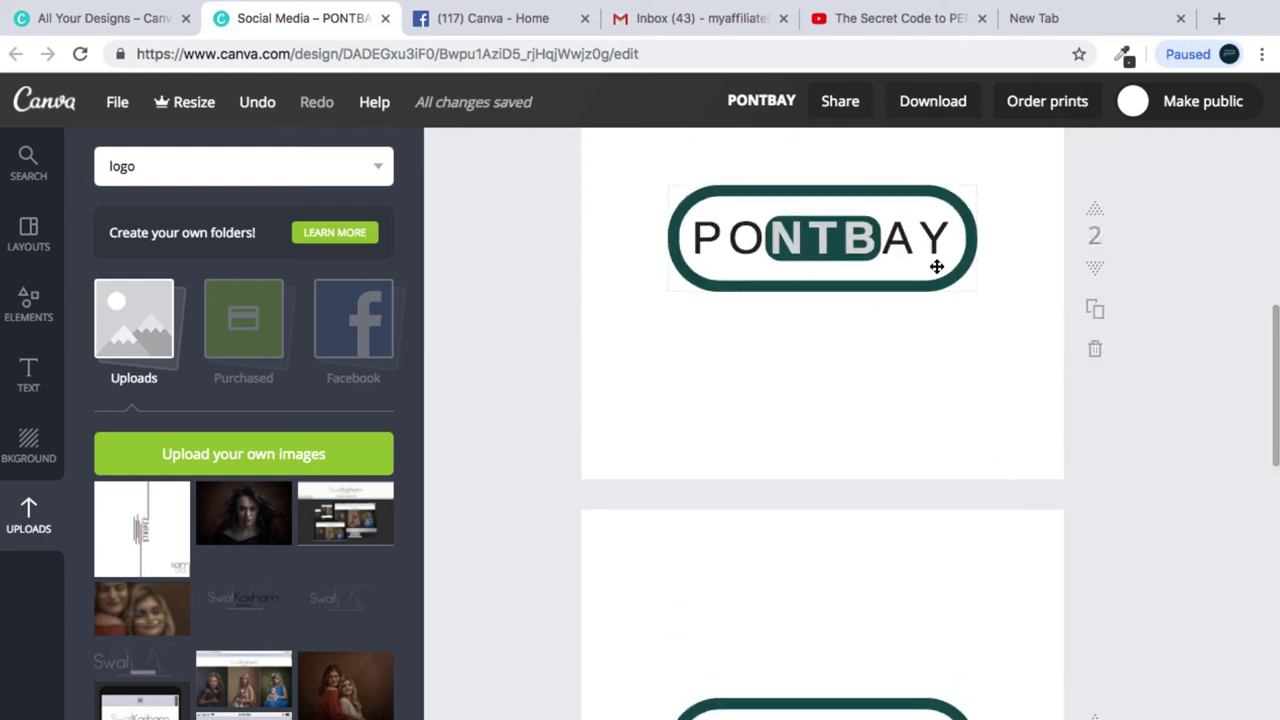
scroll(1040, 430, down, 3)
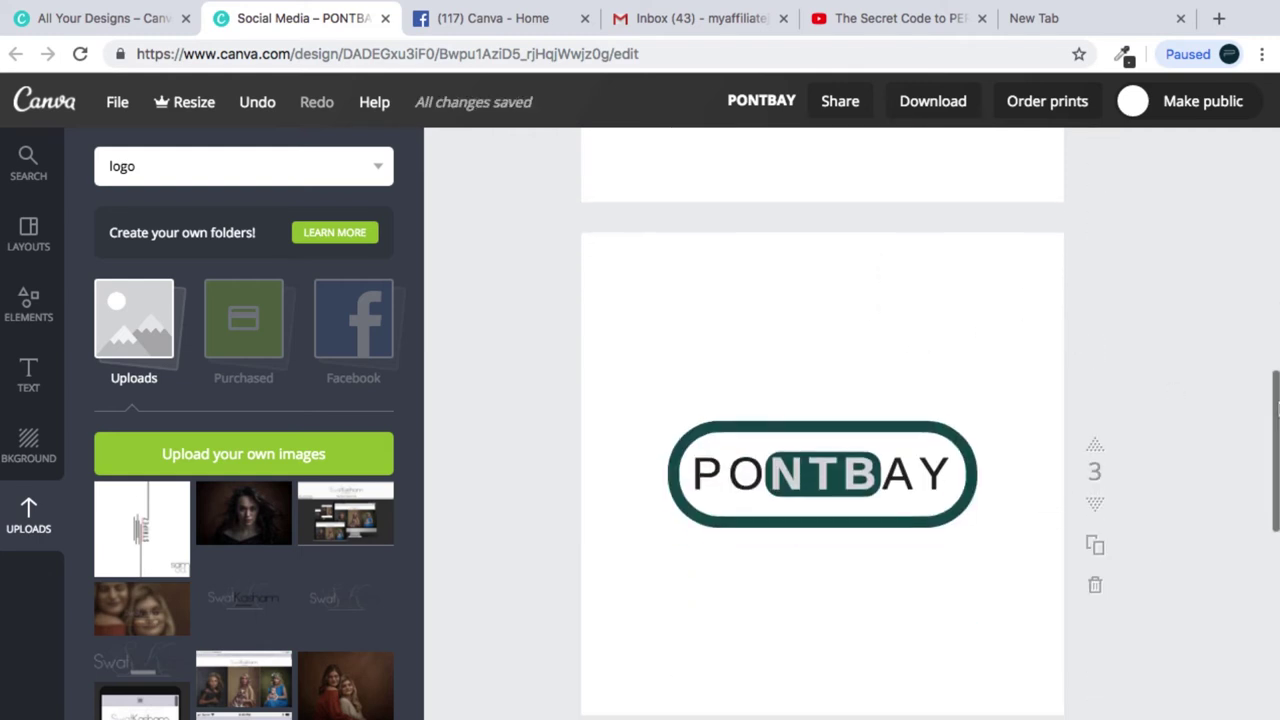
click(877, 426)
click(447, 151)
click(543, 260)
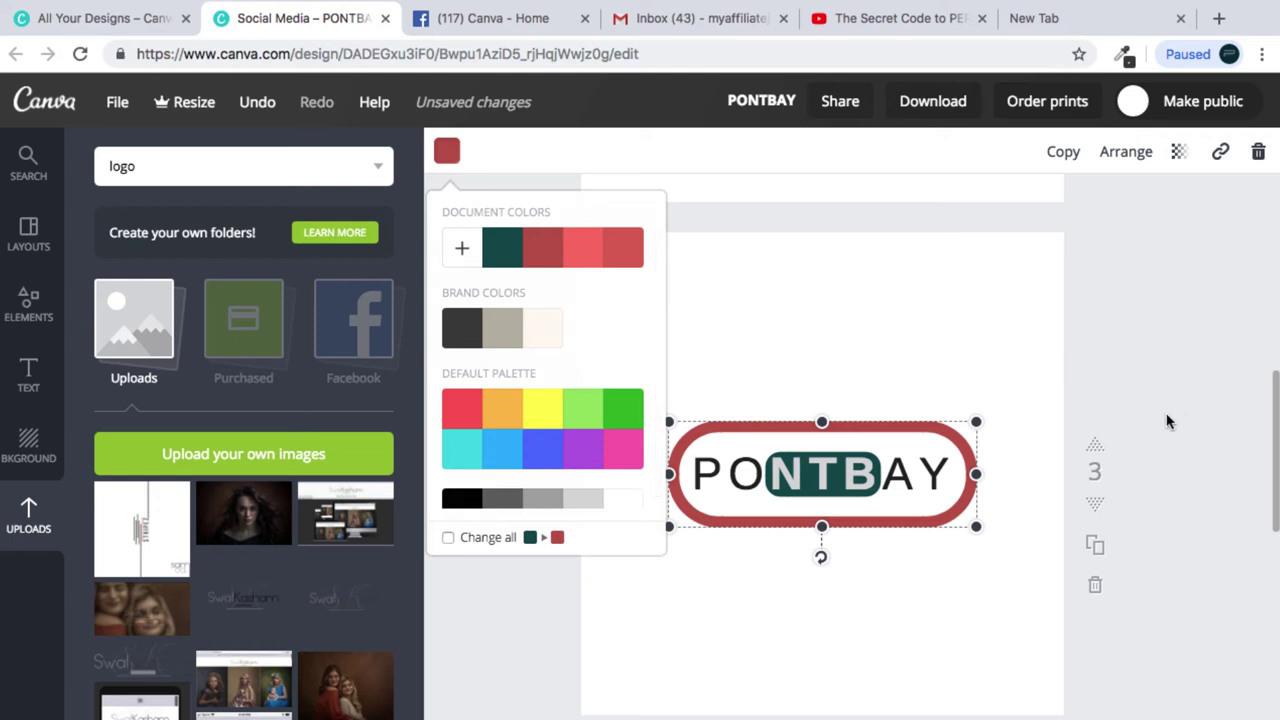
click(856, 500)
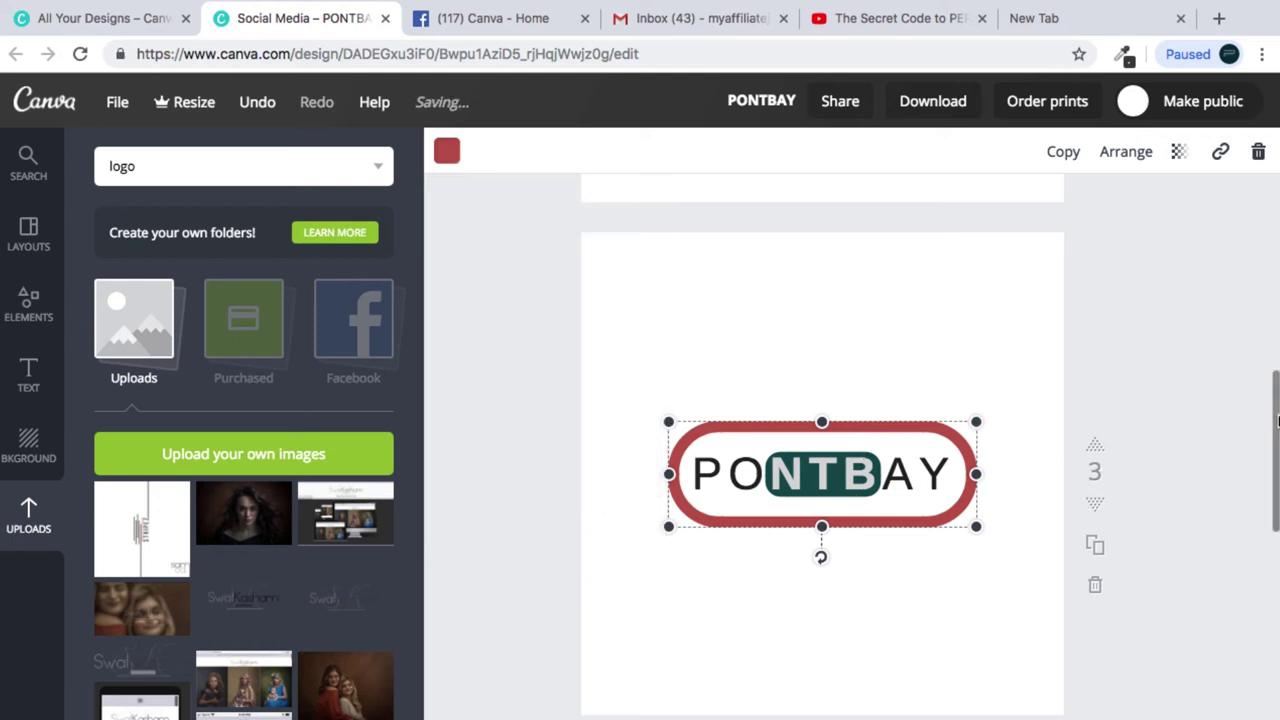
scroll(1274, 420, up, 1)
scroll(1128, 400, up, 3)
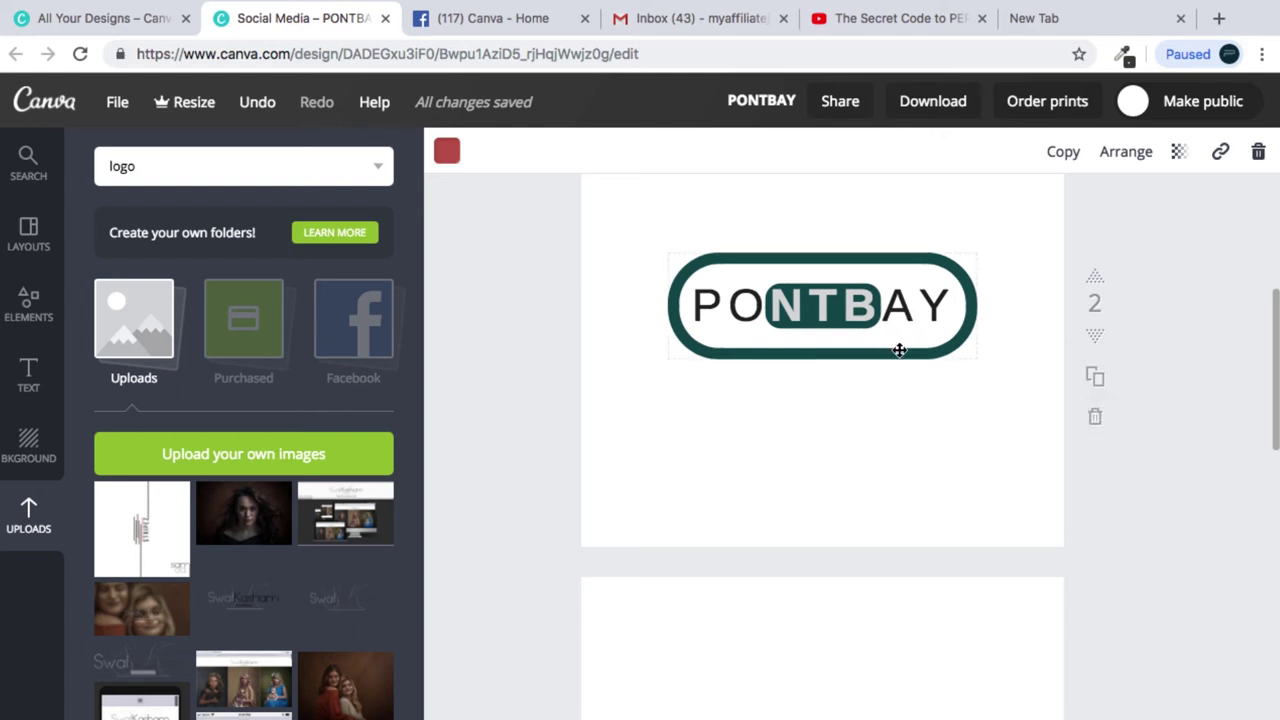
Step: Reorder the pages with the move-up arrows so the green-logo page comes first, dismissing an iCloud alert
click(1097, 282)
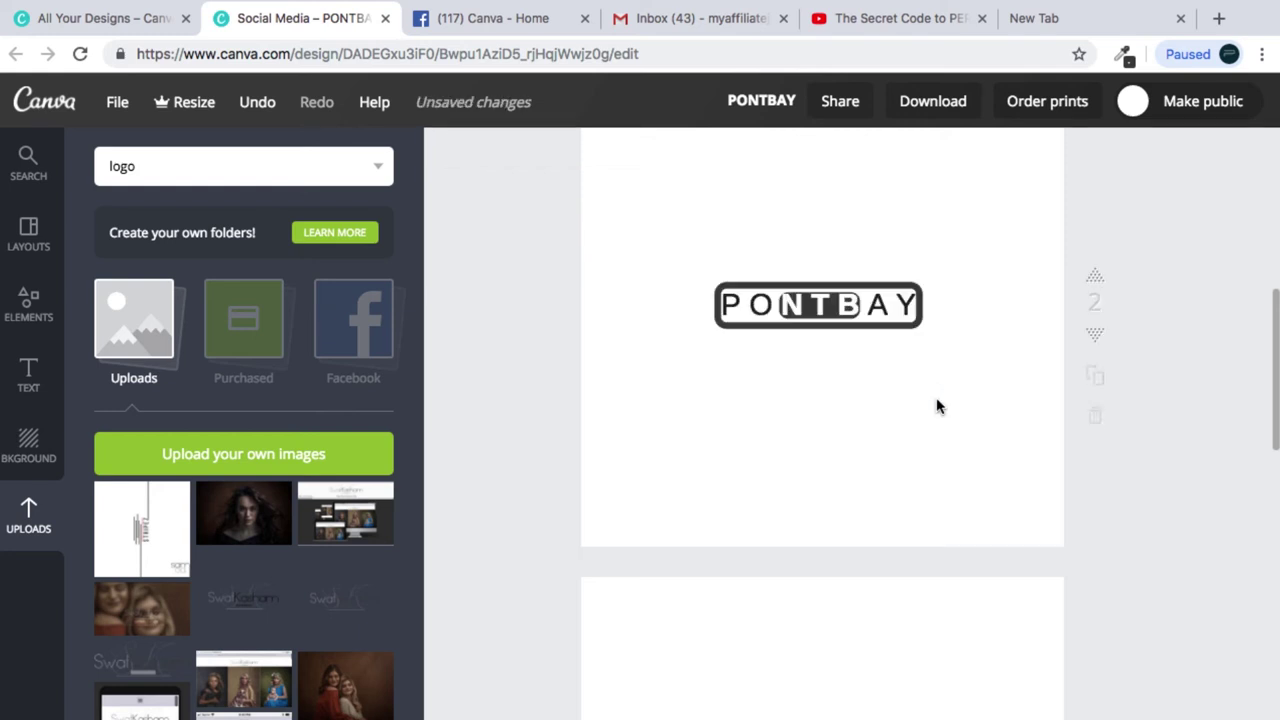
click(607, 277)
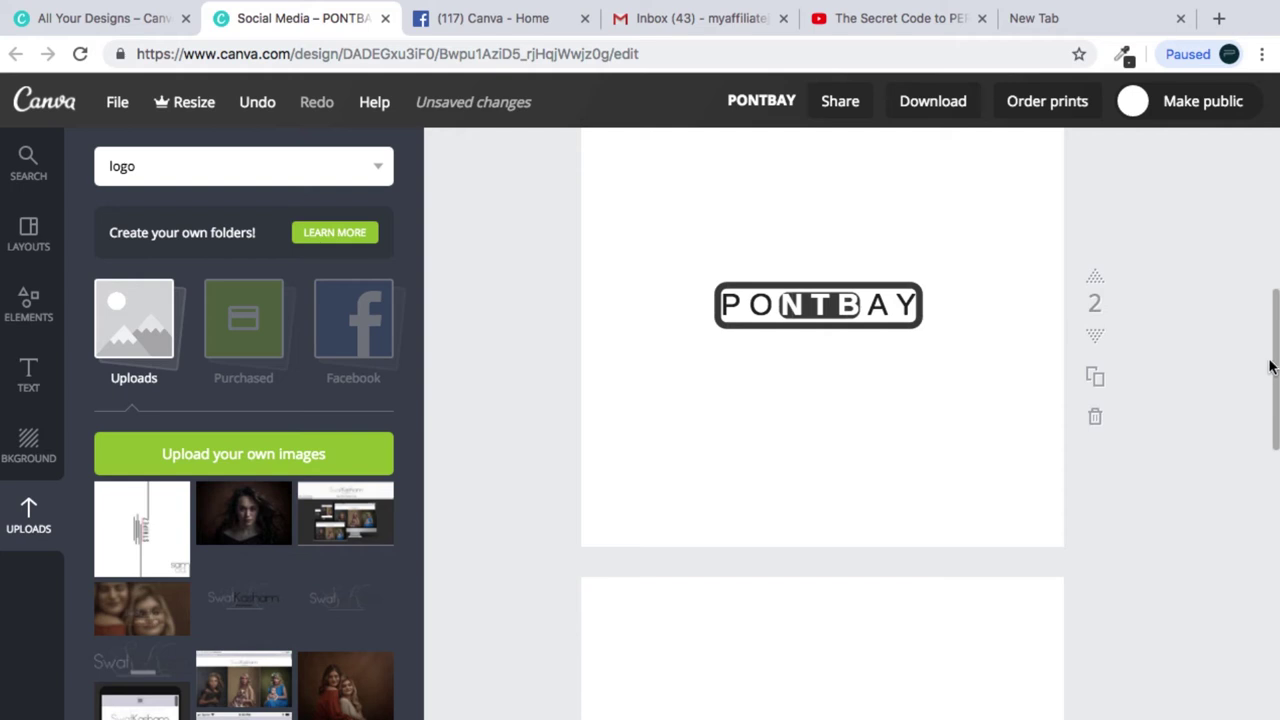
drag(1275, 365, 1275, 455)
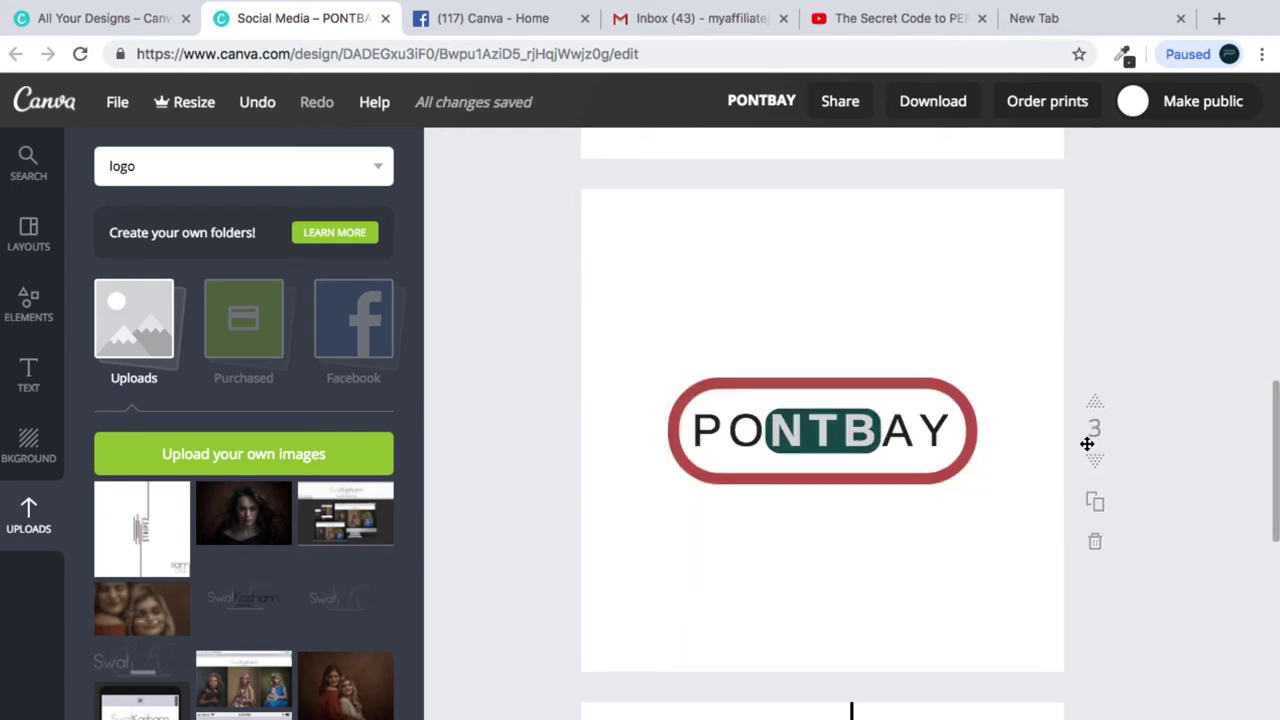
click(1097, 405)
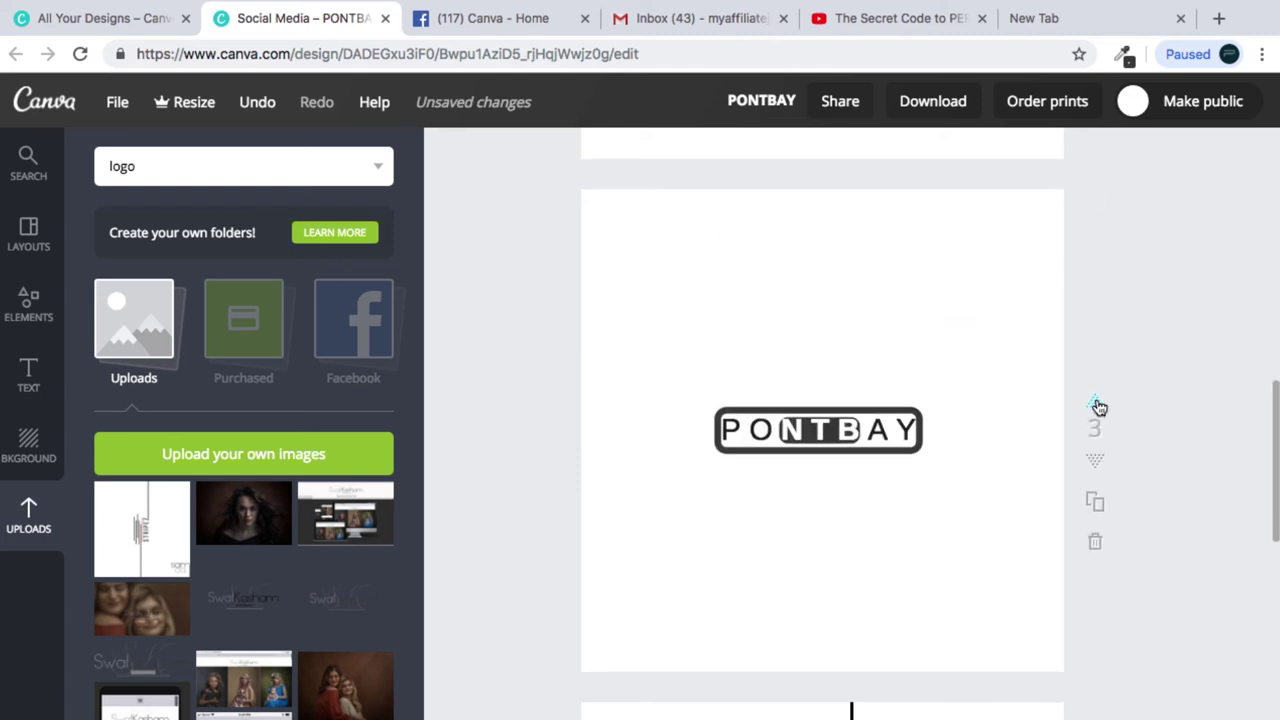
click(1097, 405)
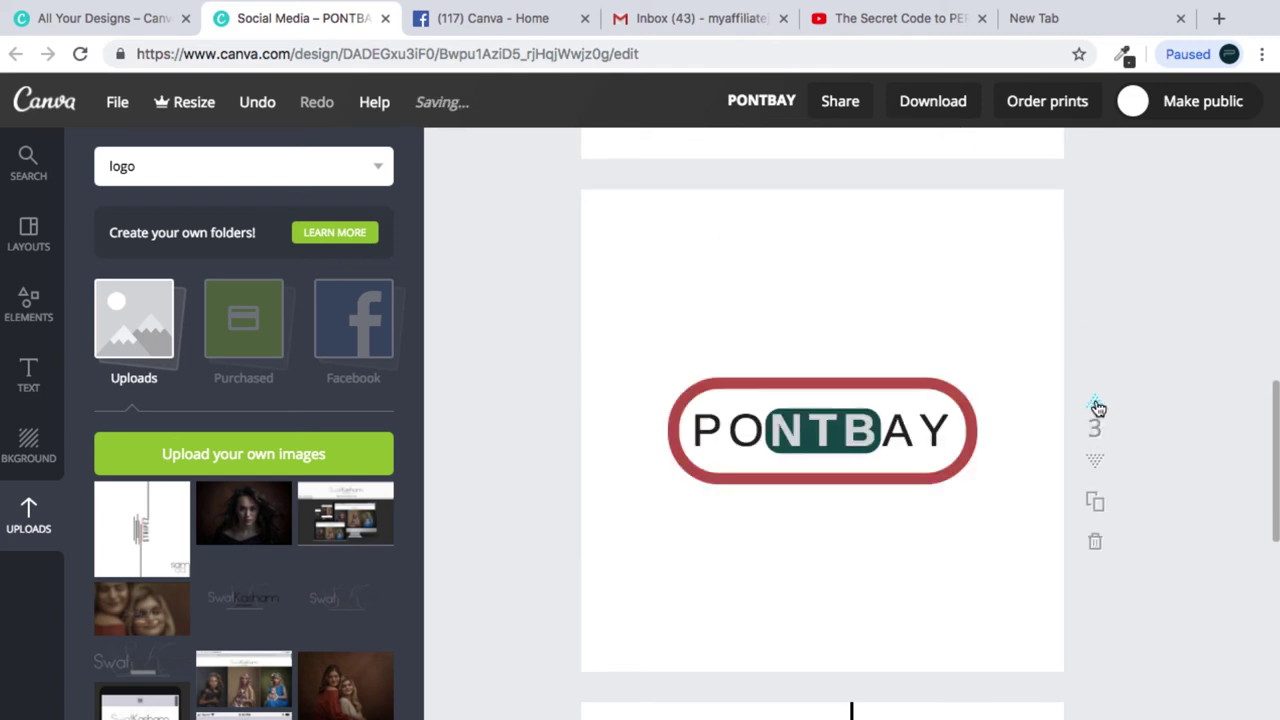
click(1097, 405)
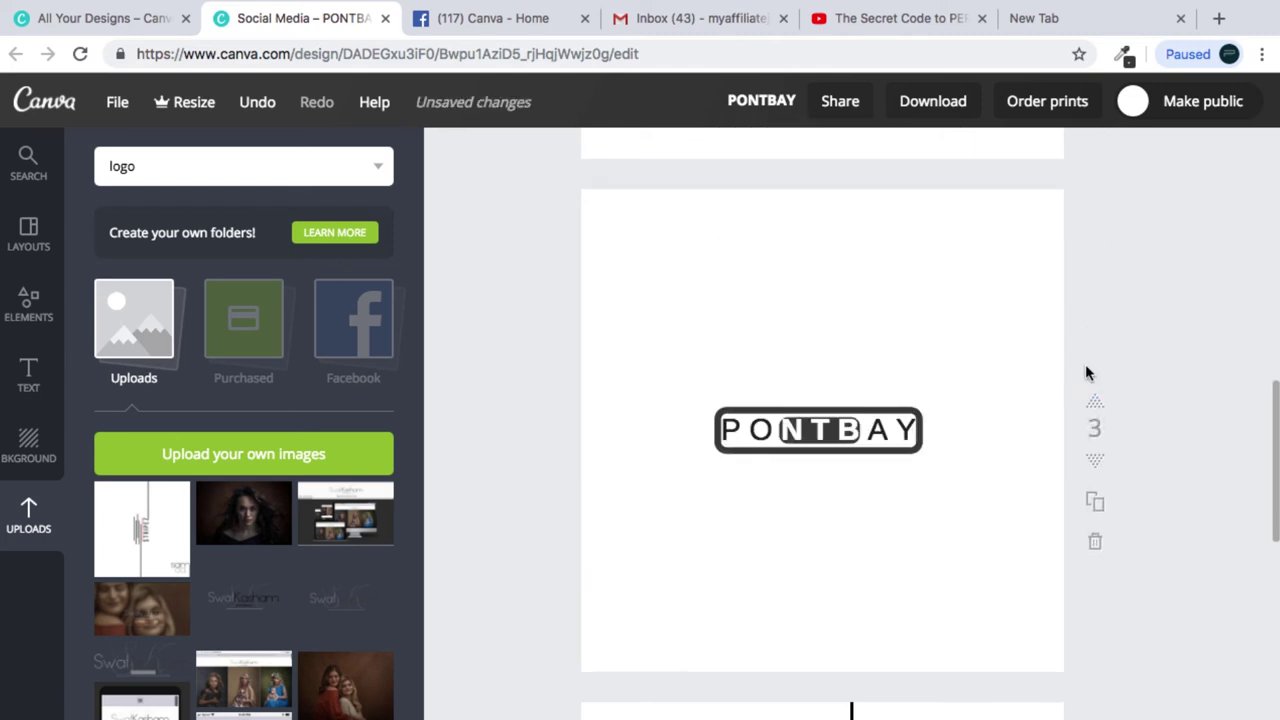
scroll(1251, 343, up, 5)
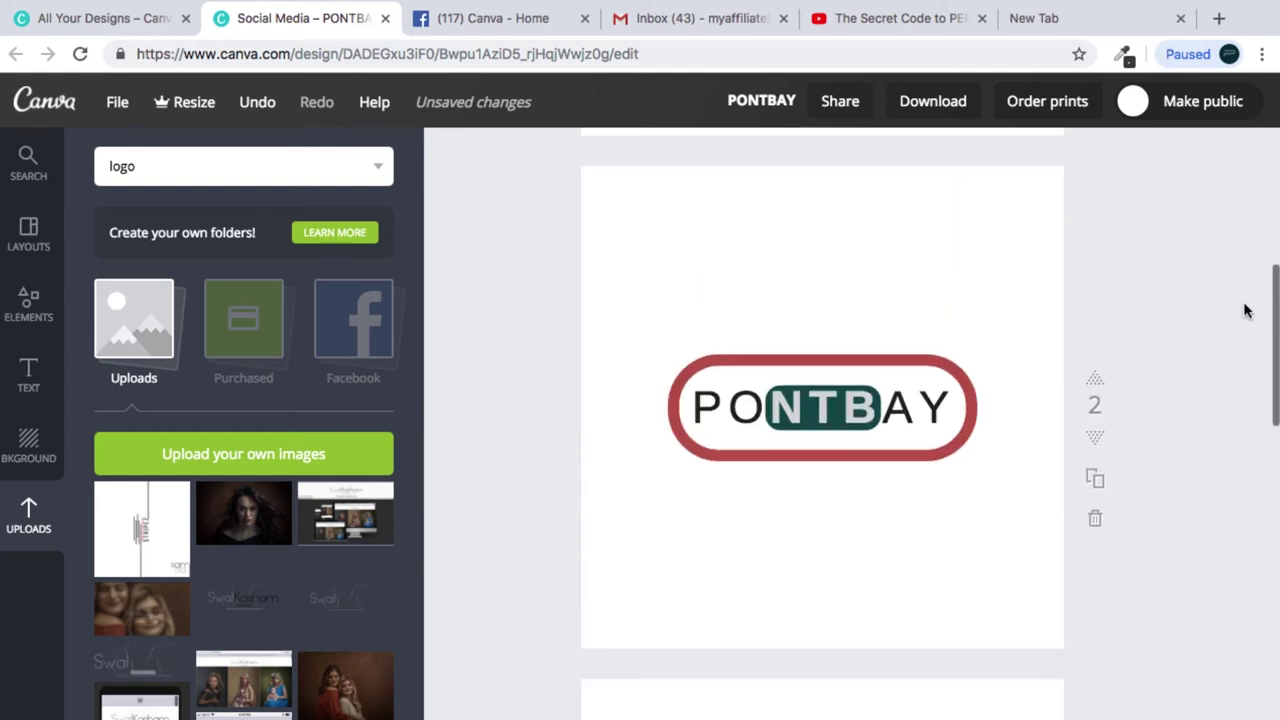
click(1096, 386)
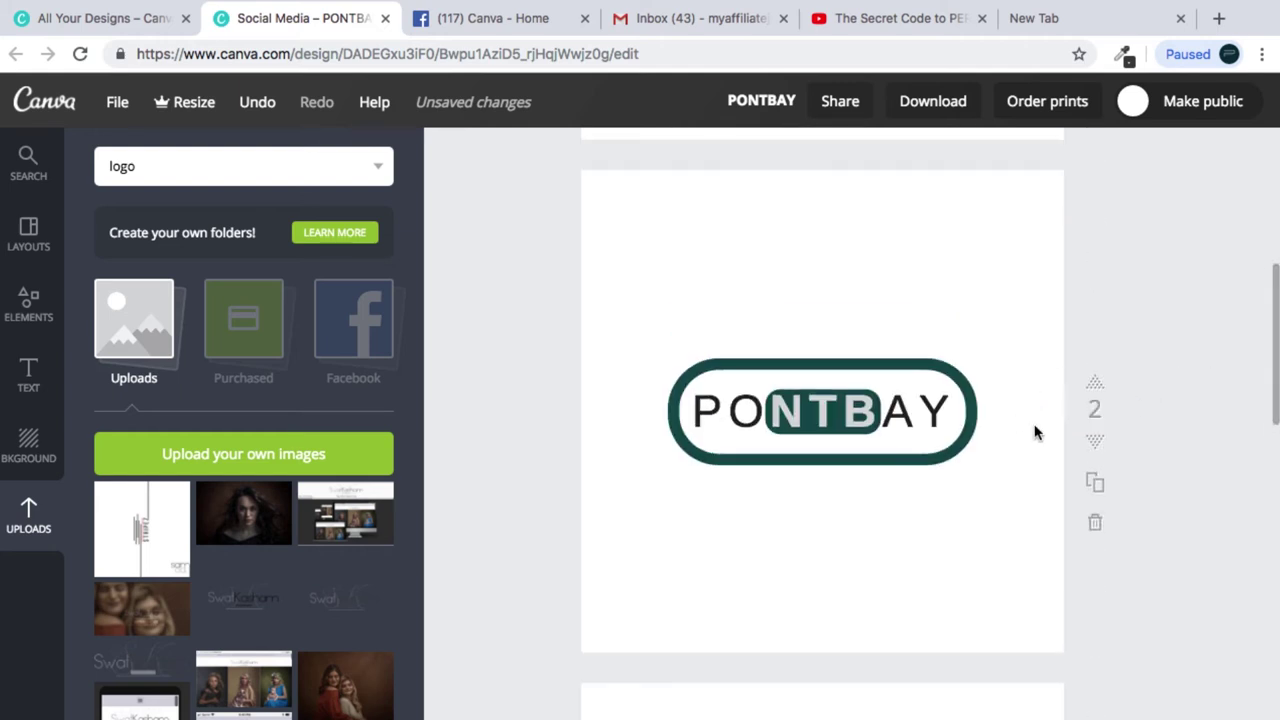
Step: Delete the red-framed logo page and dismiss the Java system dialog
scroll(1266, 354, down, 3)
scroll(1246, 291, up, 6)
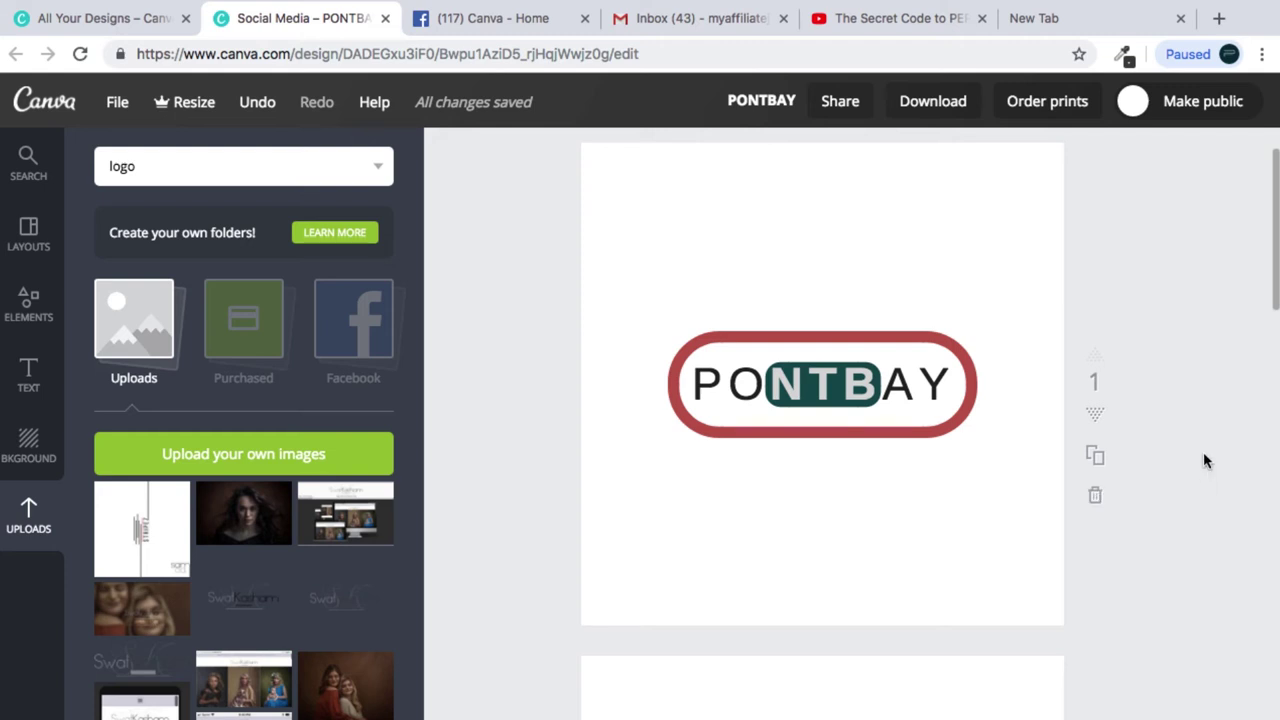
scroll(822, 400, down, 5)
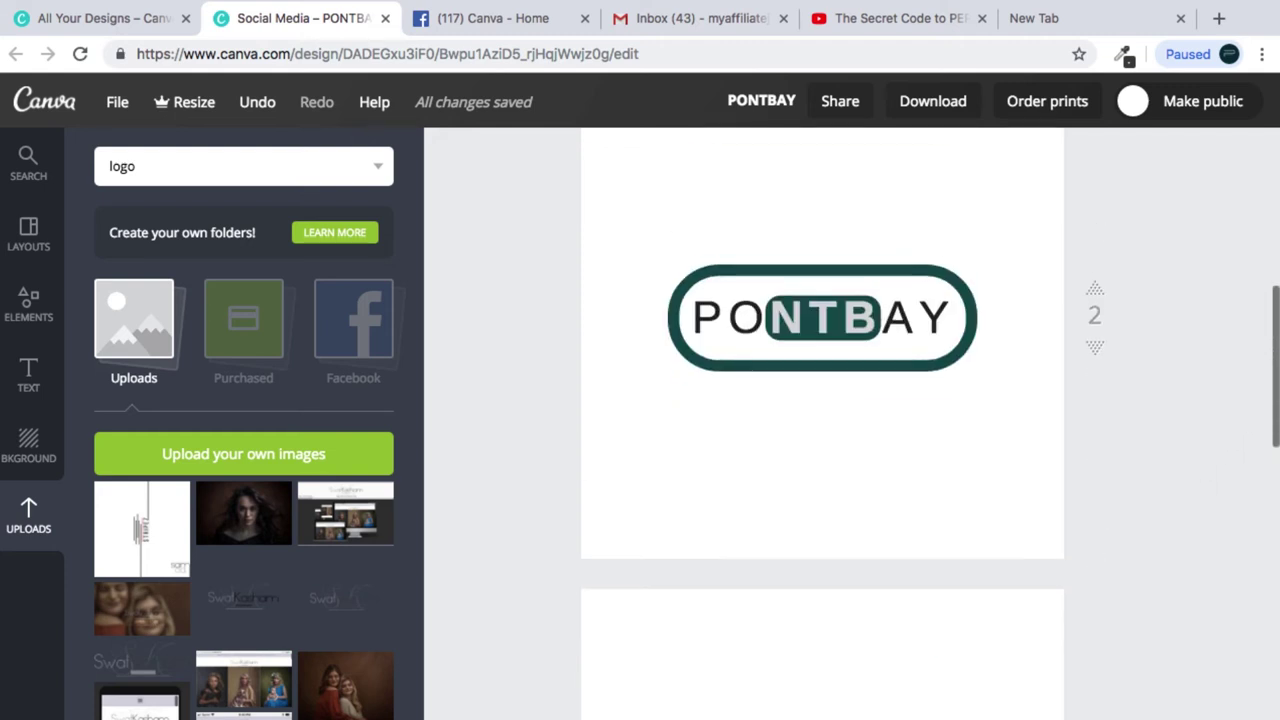
scroll(1098, 390, up, 4)
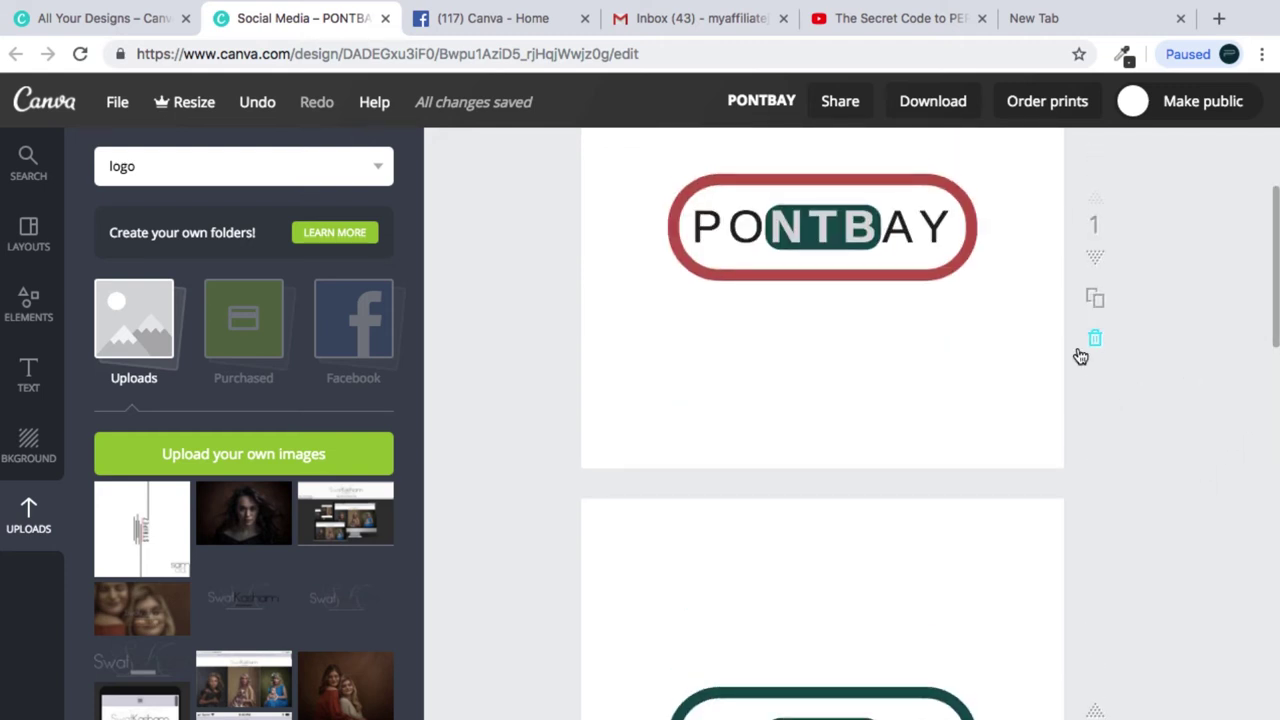
click(1094, 338)
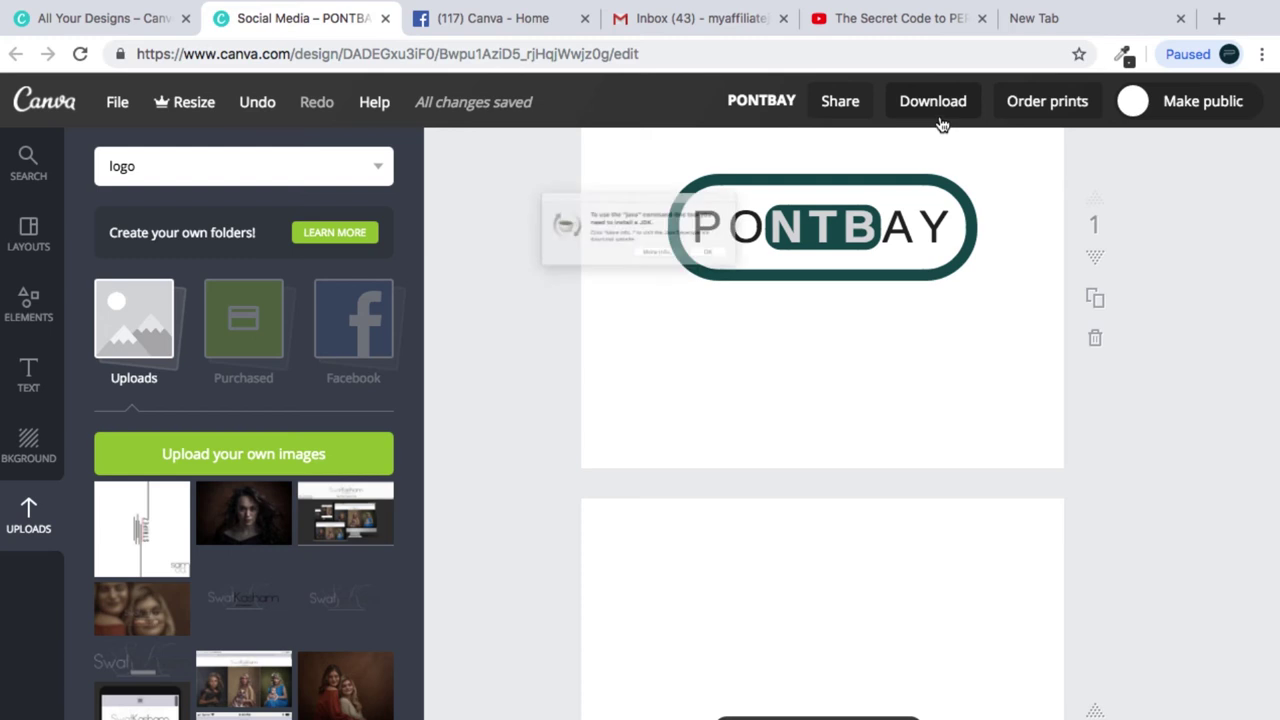
click(784, 288)
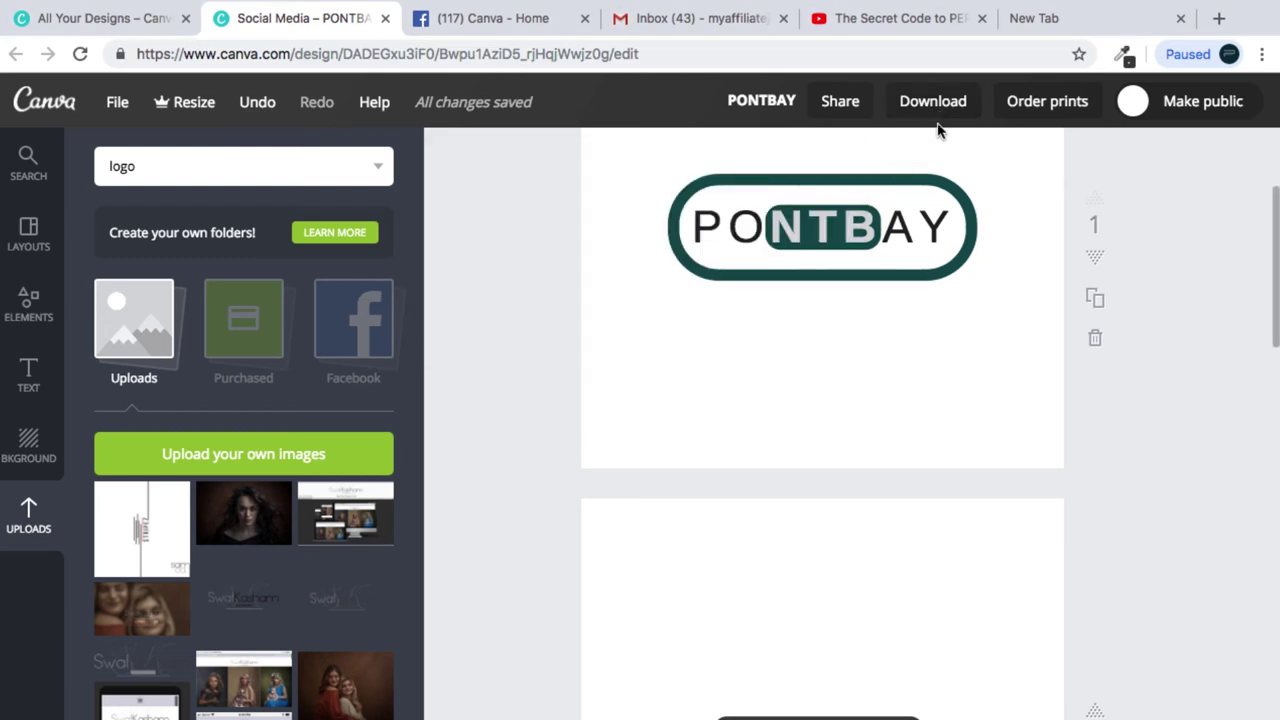
Step: Download with page range set to 1 and file type kept as PNG (Recommended)
click(935, 104)
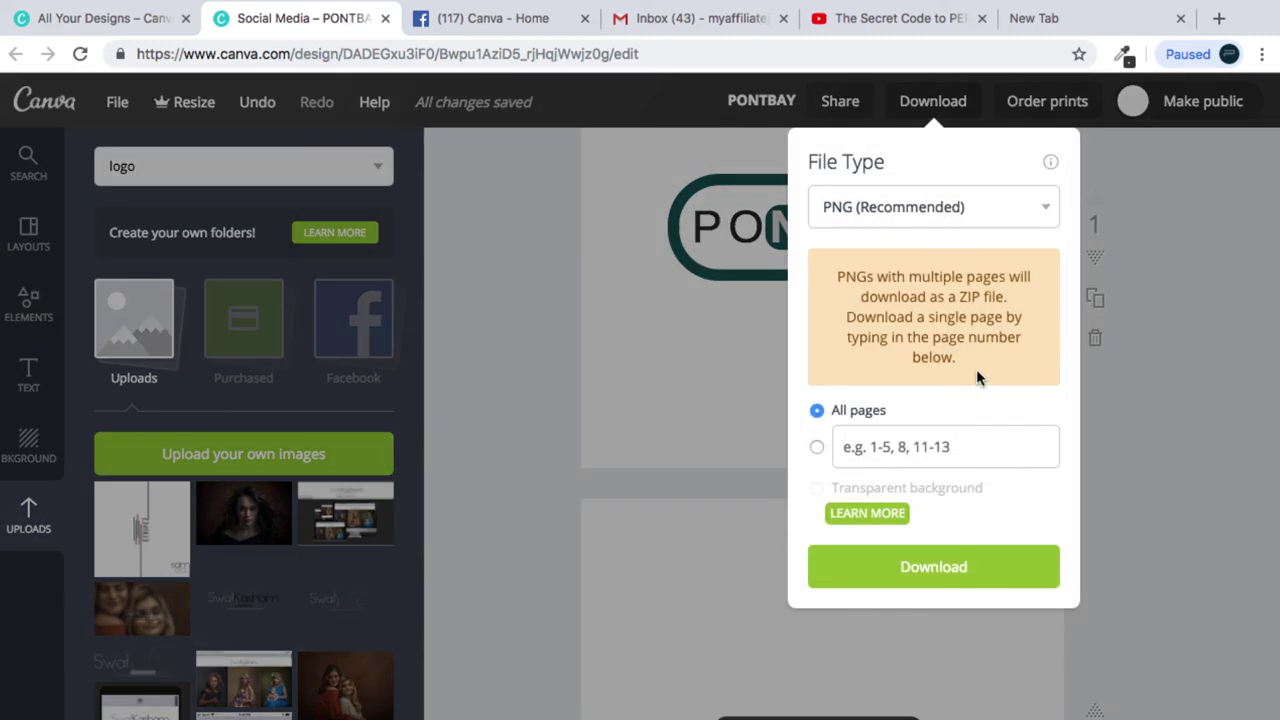
click(866, 447)
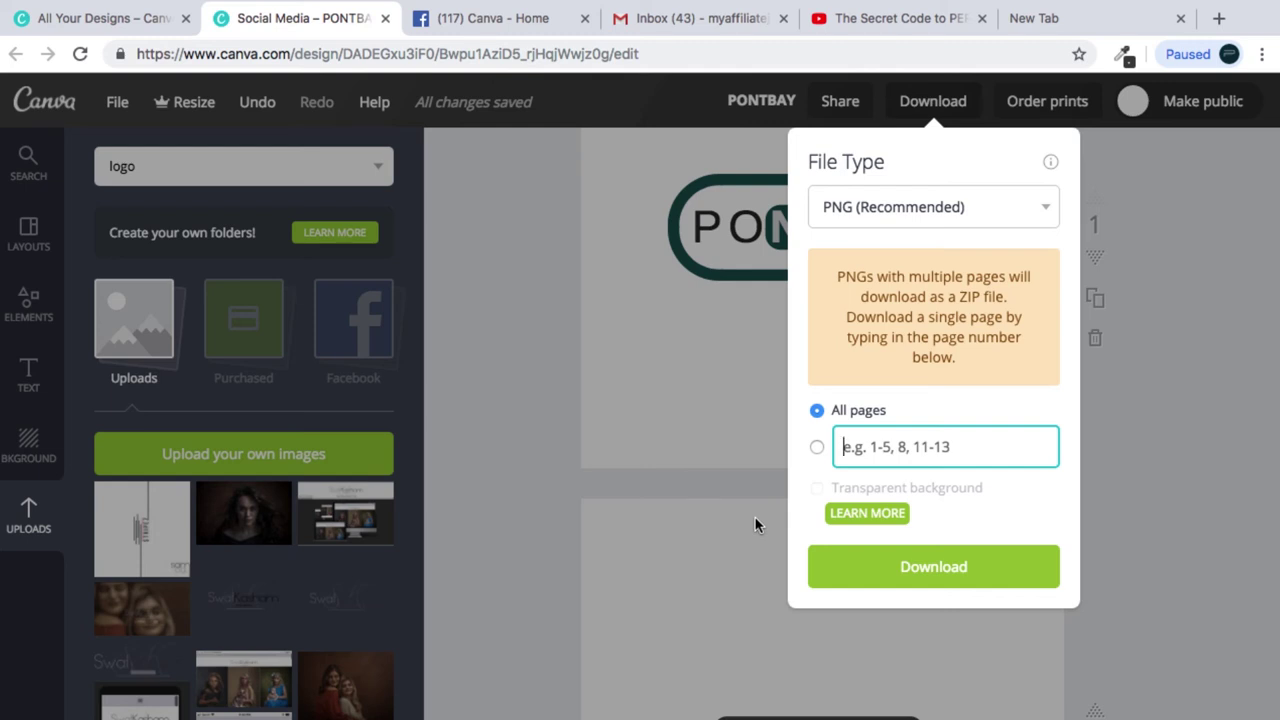
click(818, 449)
text(1)
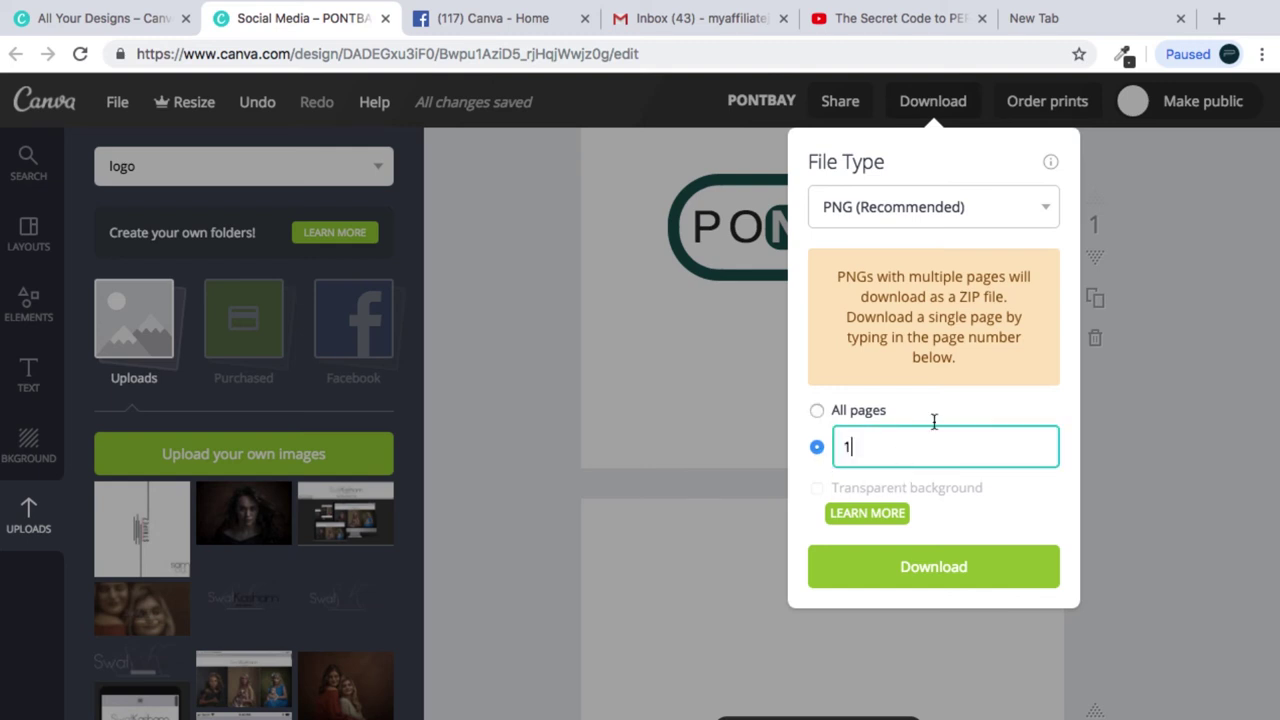
click(1044, 209)
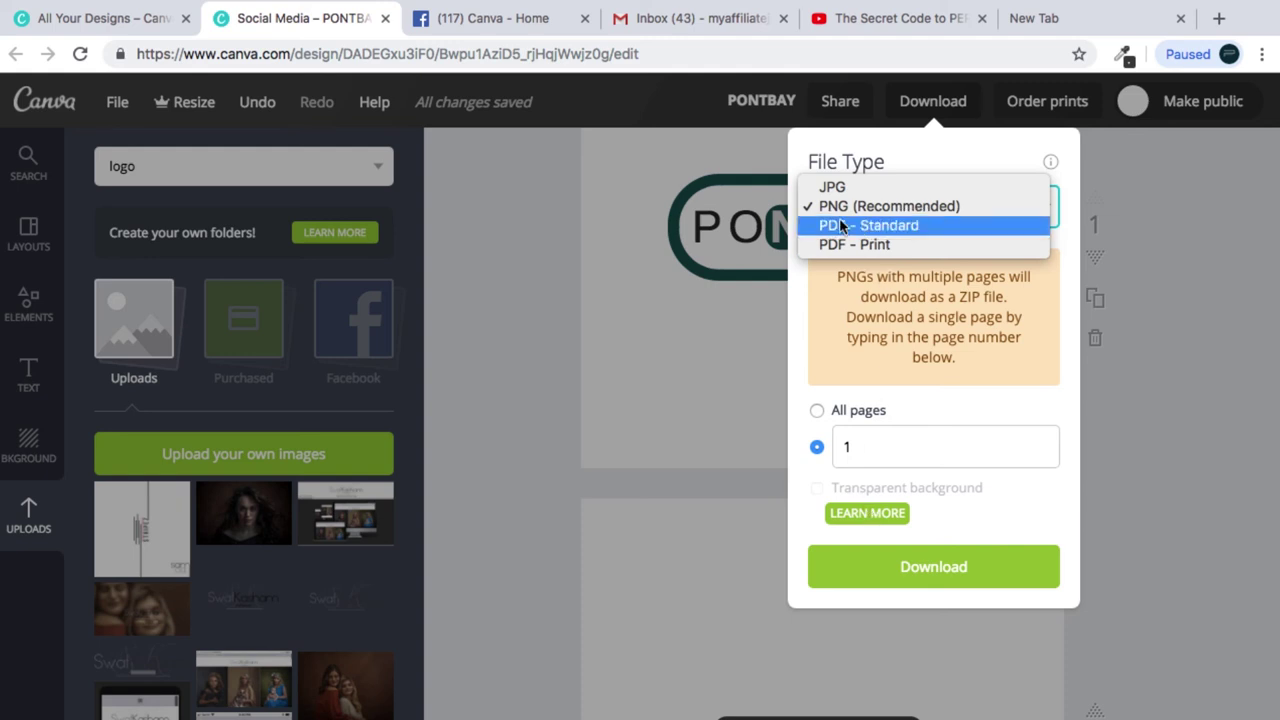
click(866, 207)
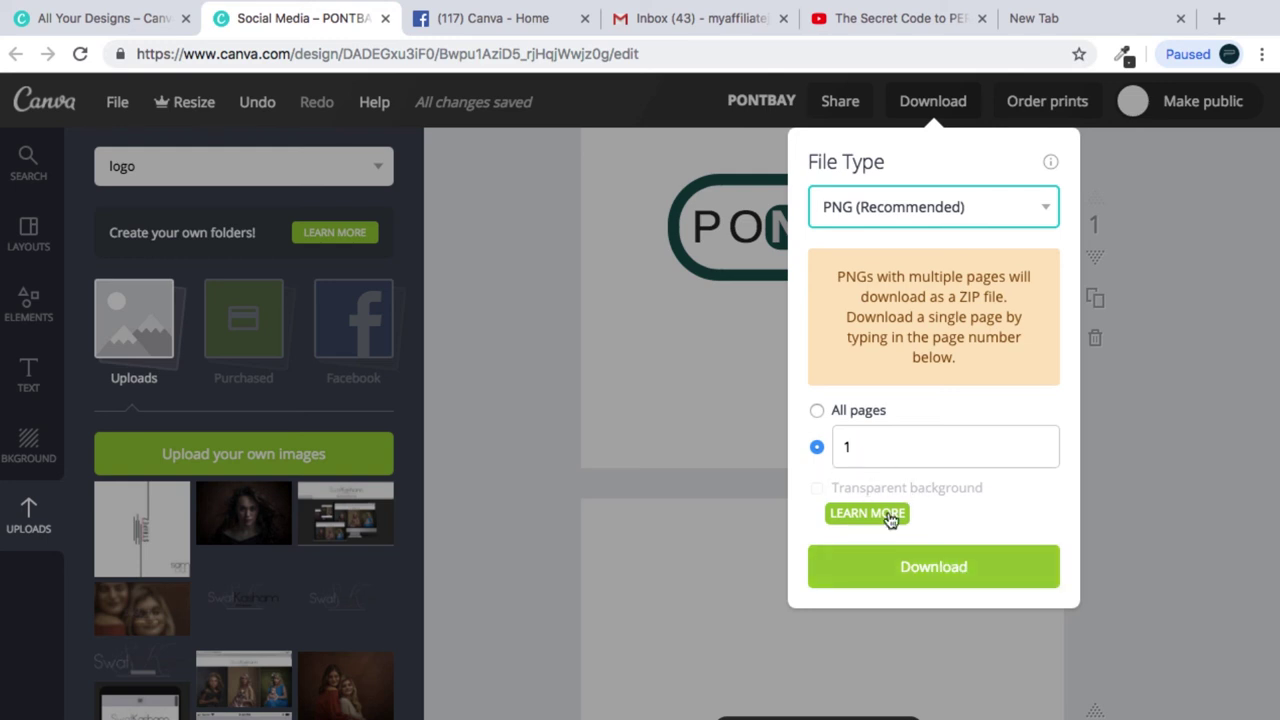
click(930, 580)
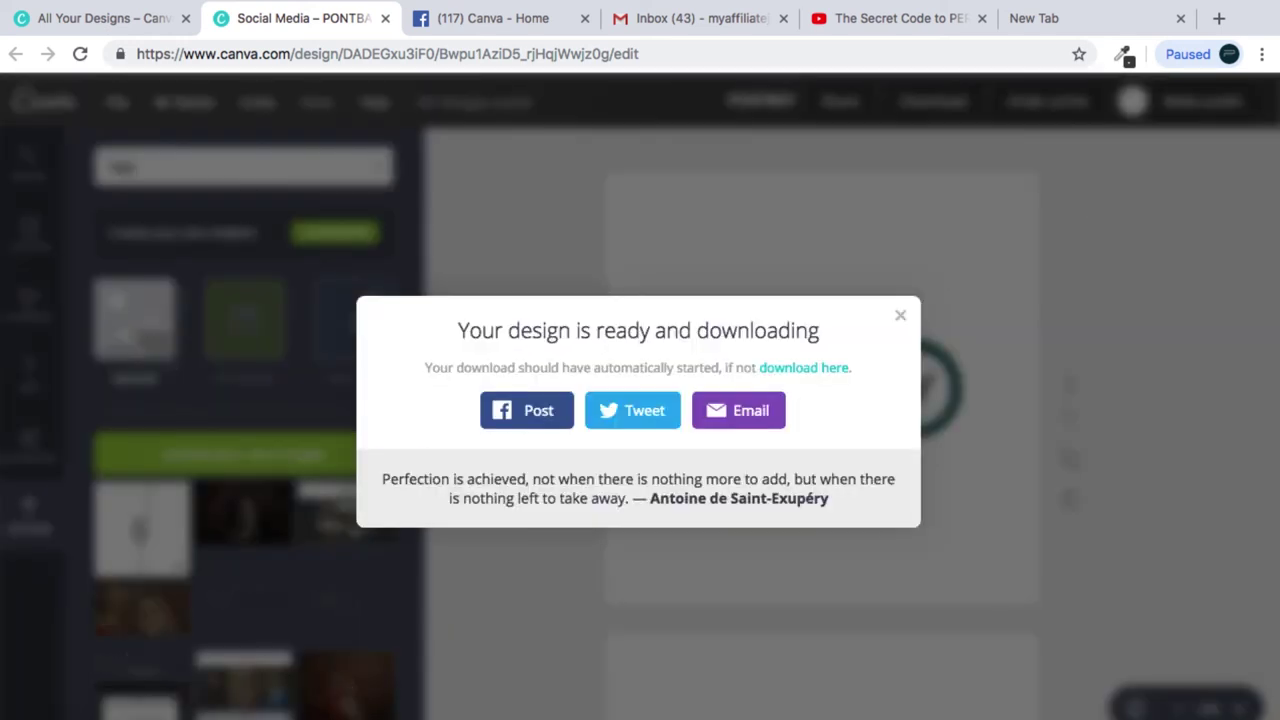
Step: Open the downloaded PONTBAY (2).png in Preview and view it full screen
right_click(210, 716)
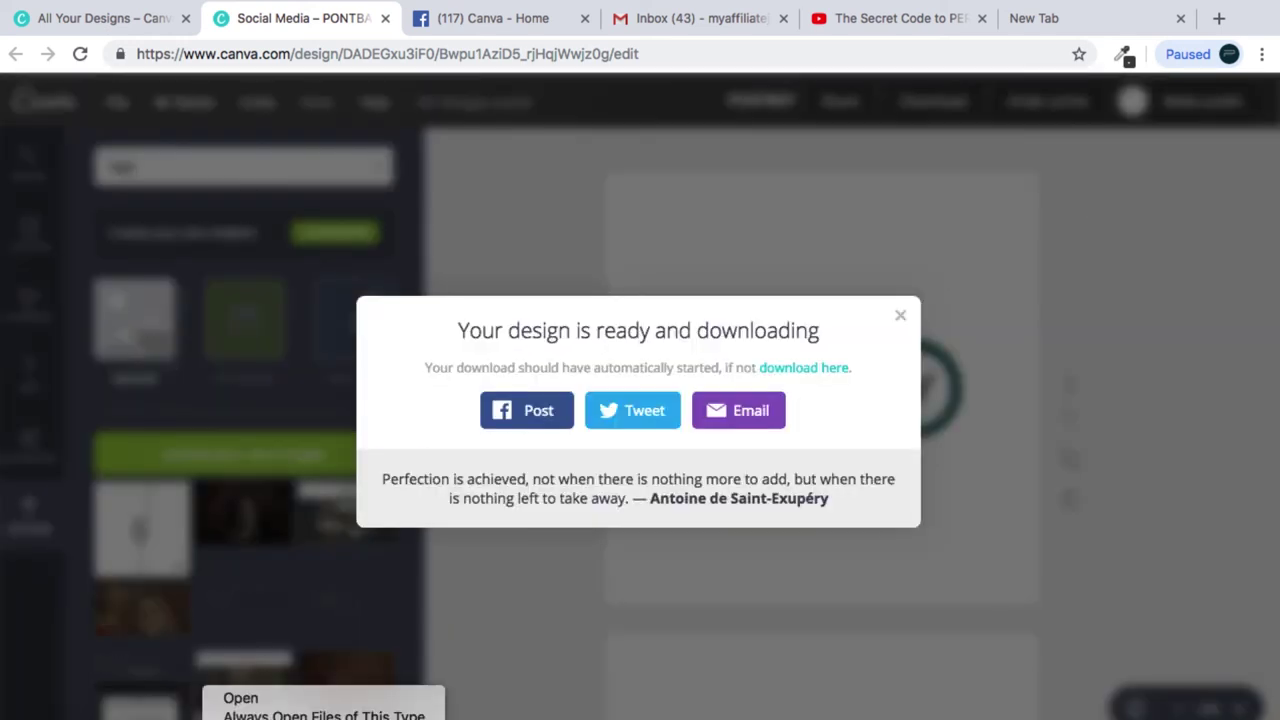
click(242, 700)
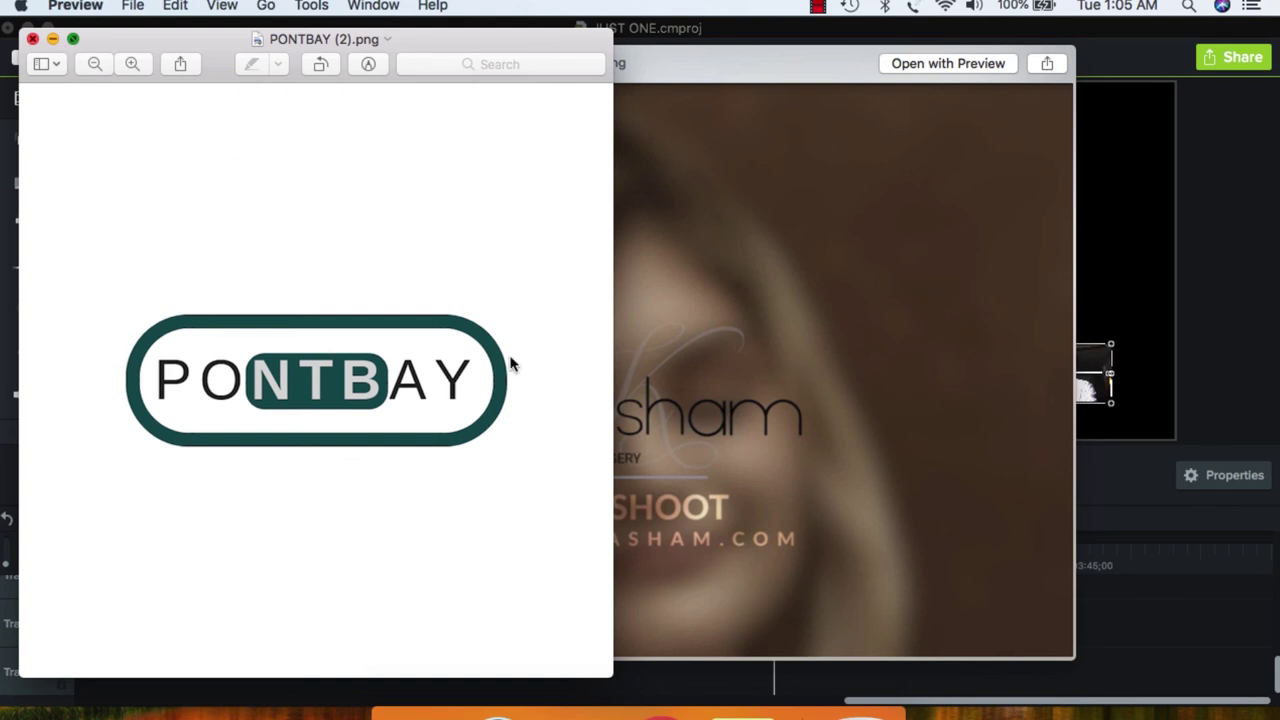
key(ctrl+super+f)
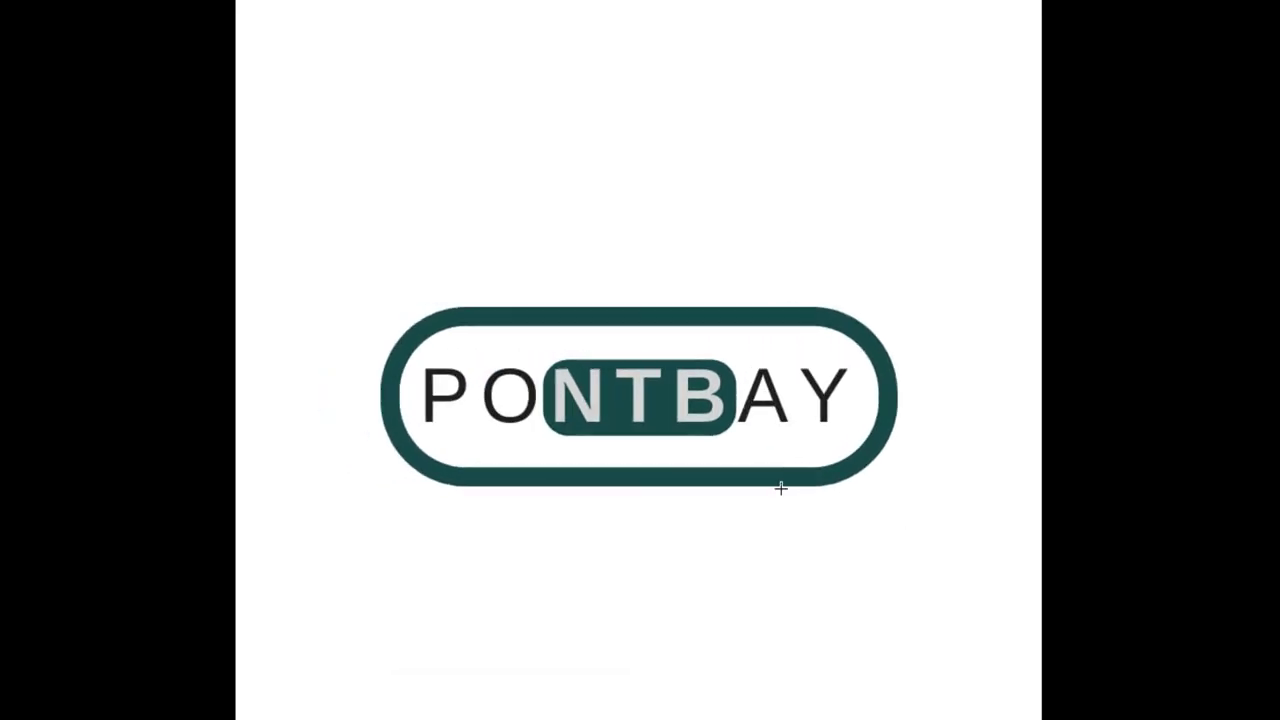